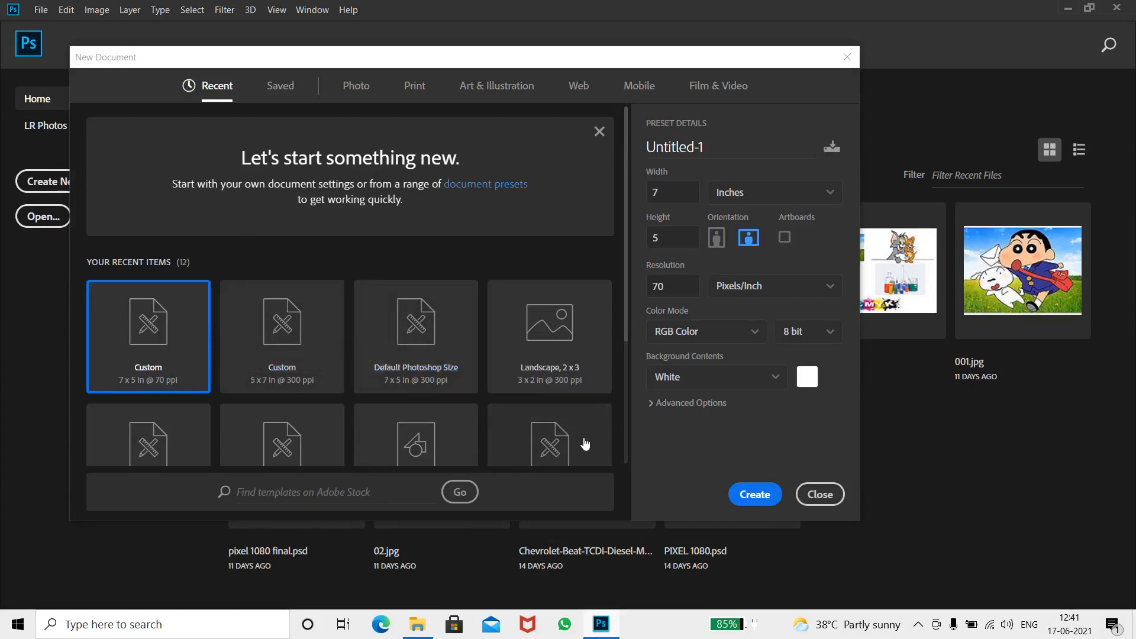
Create a new 7 x 5 inch document at 70 pixels/inch in RGB with a white background
{"action": "left_click", "coordinate": [760, 495]}
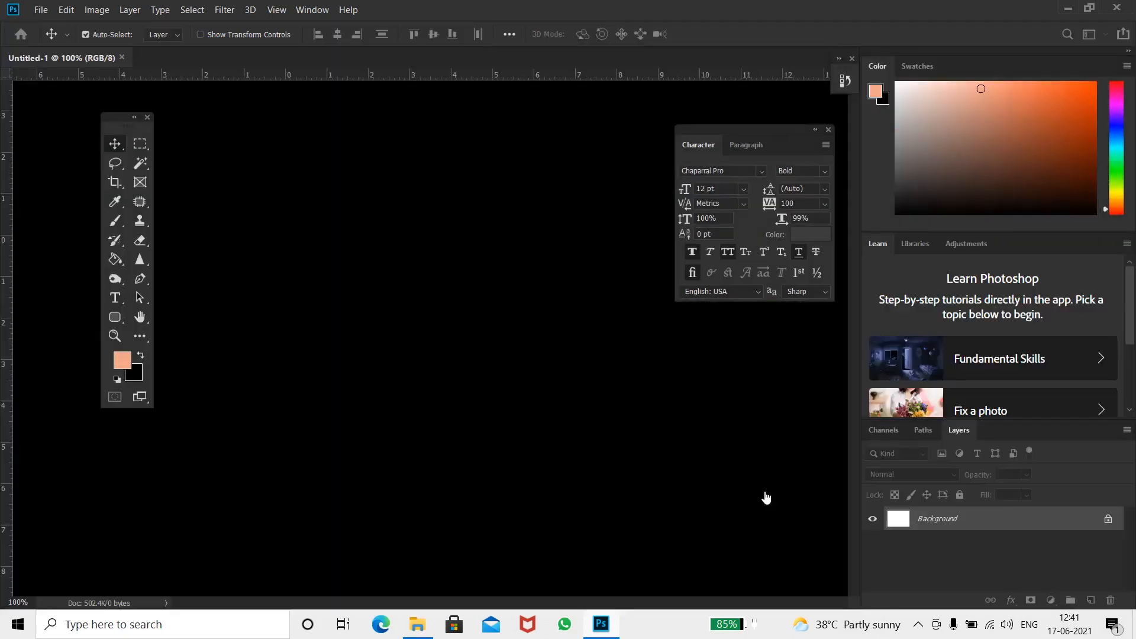
{"action": "key", "text": "ctrl+plus"}
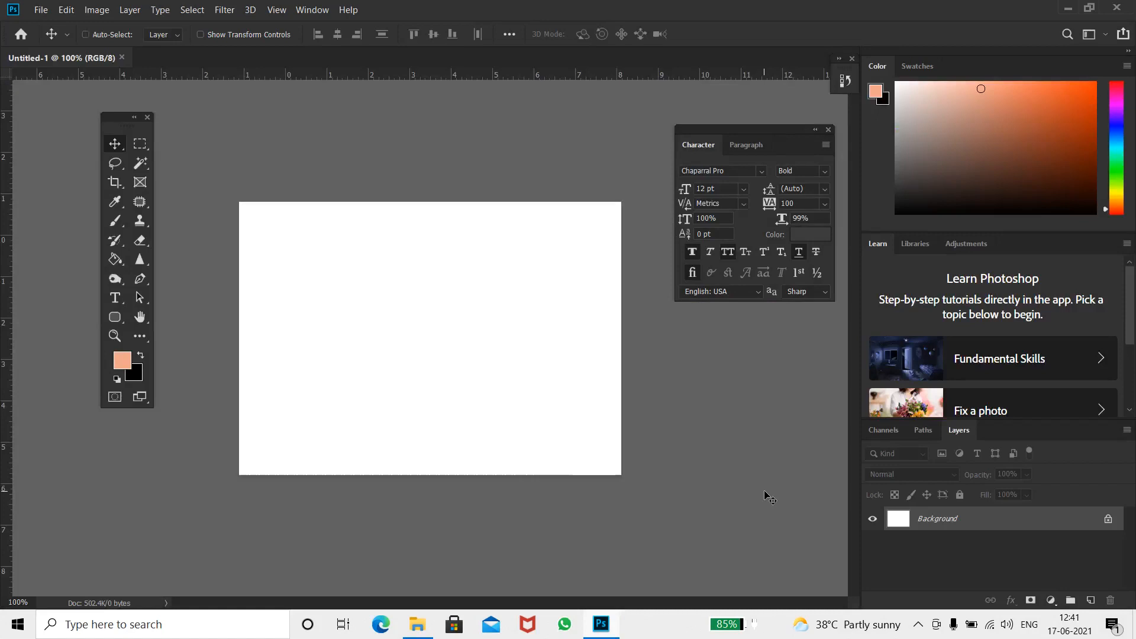
Collapse the Character and Paragraph panels to icons and reposition the tools panel
{"action": "left_click_drag", "start_coordinate": [761, 132], "coordinate": [841, 83]}
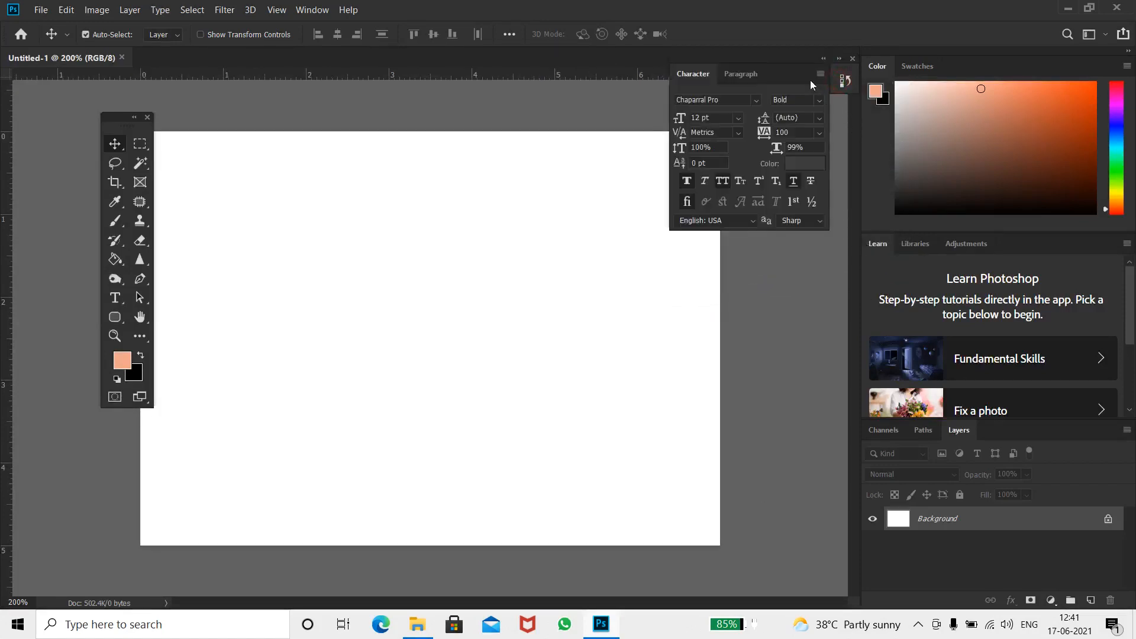
{"action": "left_click", "coordinate": [826, 61]}
{"action": "left_click_drag", "start_coordinate": [681, 60], "coordinate": [812, 149]}
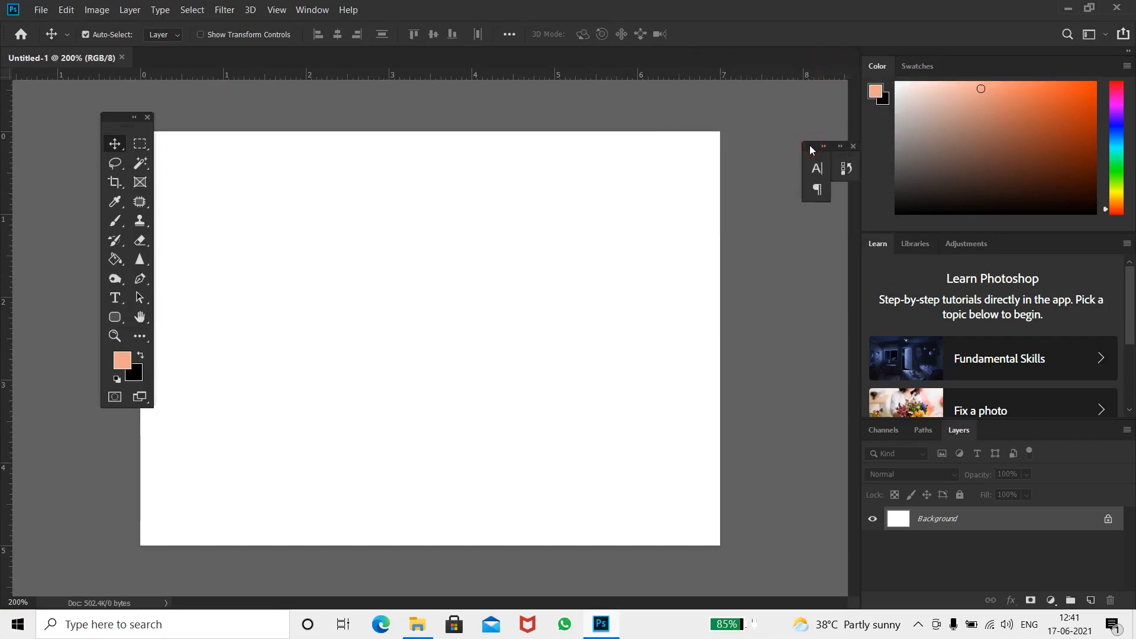
{"action": "left_click_drag", "start_coordinate": [118, 116], "coordinate": [83, 101]}
Select the Crop Tool and commit a crop of the full blank canvas
{"action": "left_click", "coordinate": [88, 176]}
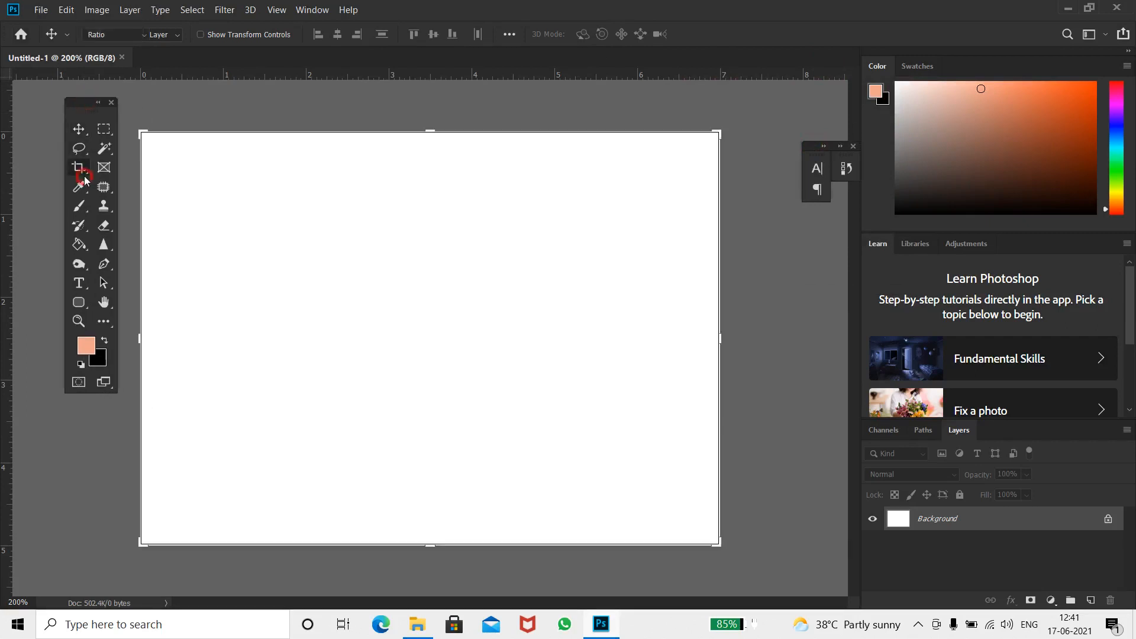
{"action": "right_click", "coordinate": [87, 176]}
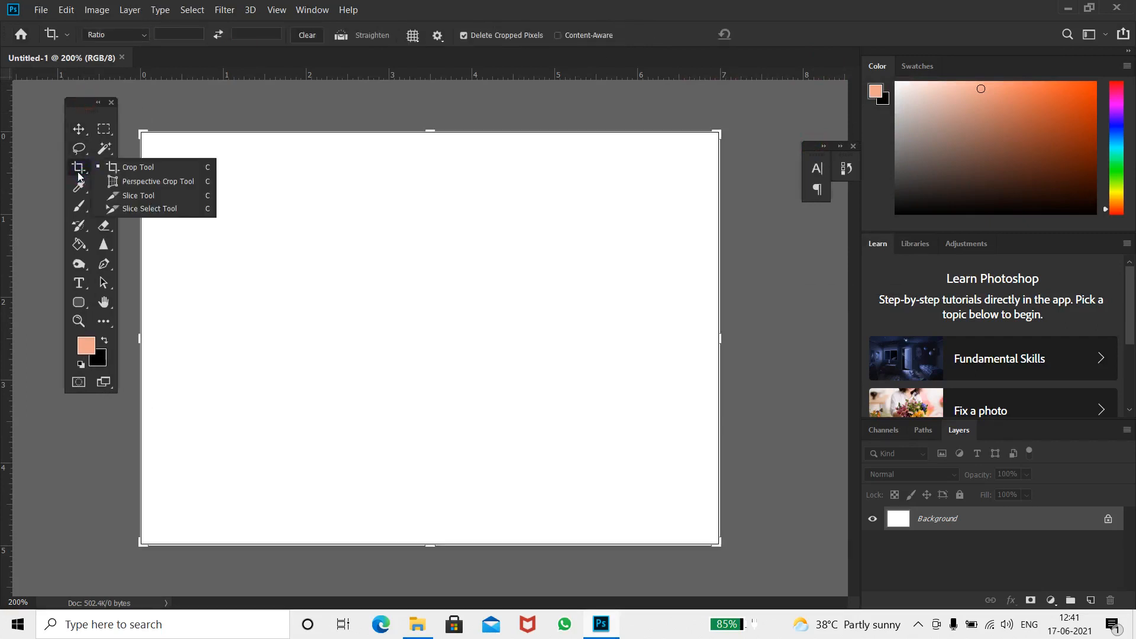
{"action": "left_click", "coordinate": [83, 174]}
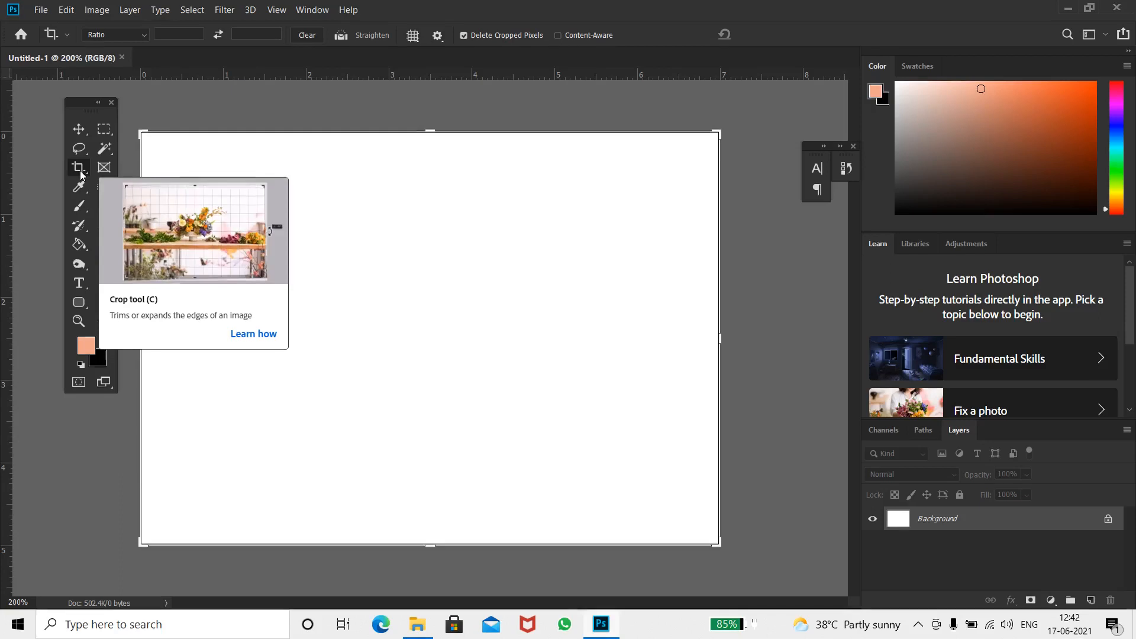
{"action": "left_click", "coordinate": [78, 169]}
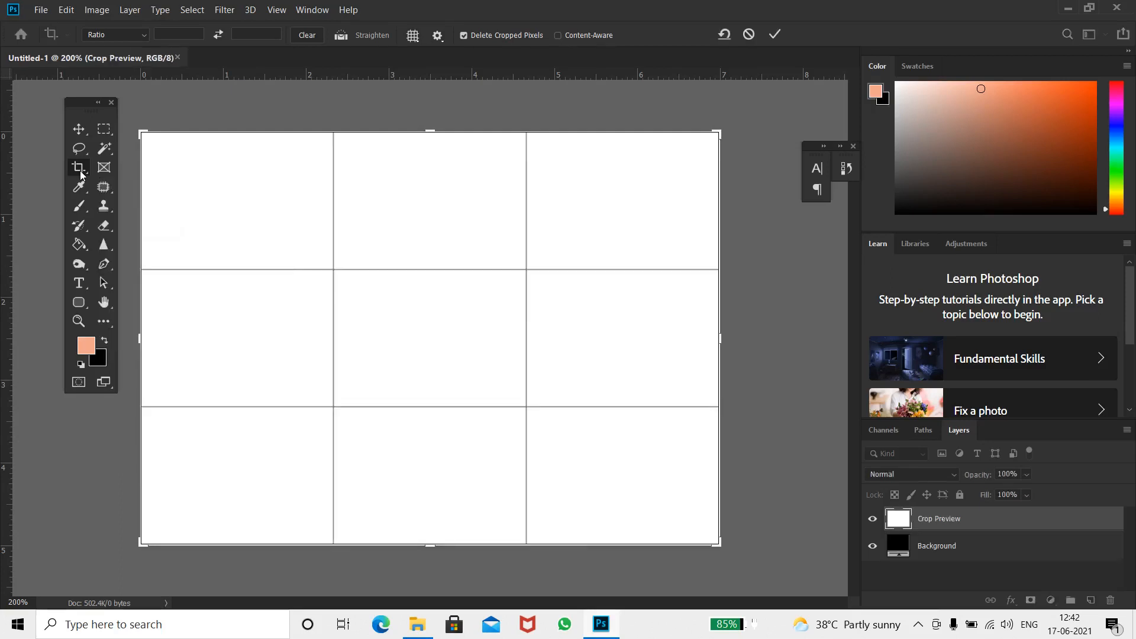
{"action": "key", "text": "Return"}
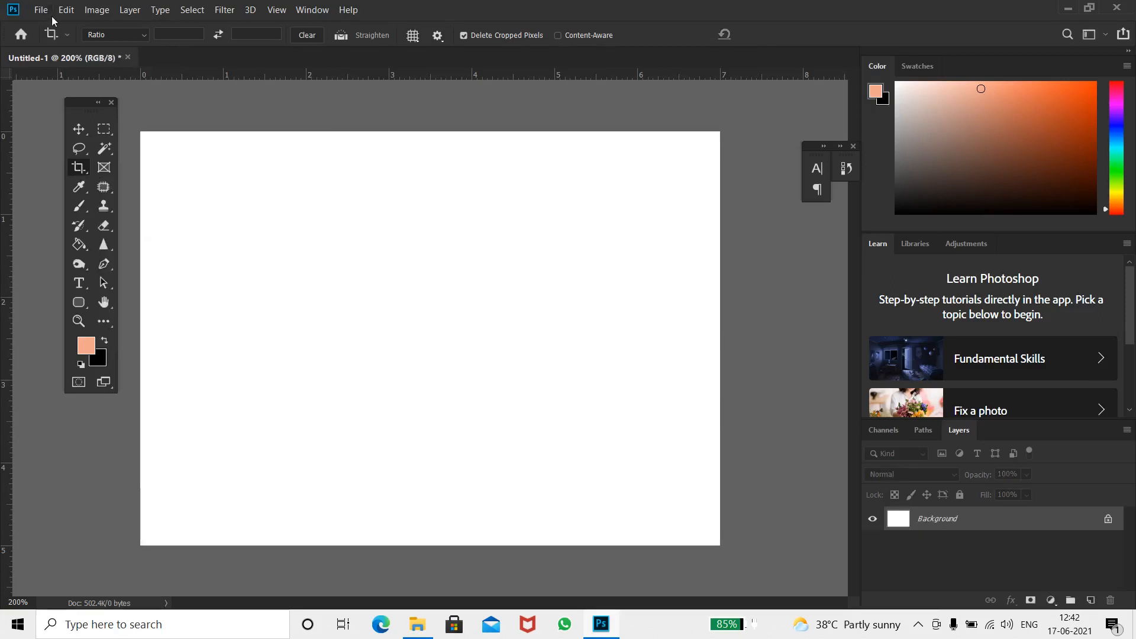
{"action": "left_click", "coordinate": [44, 11]}
{"action": "mouse_move", "coordinate": [75, 92]}
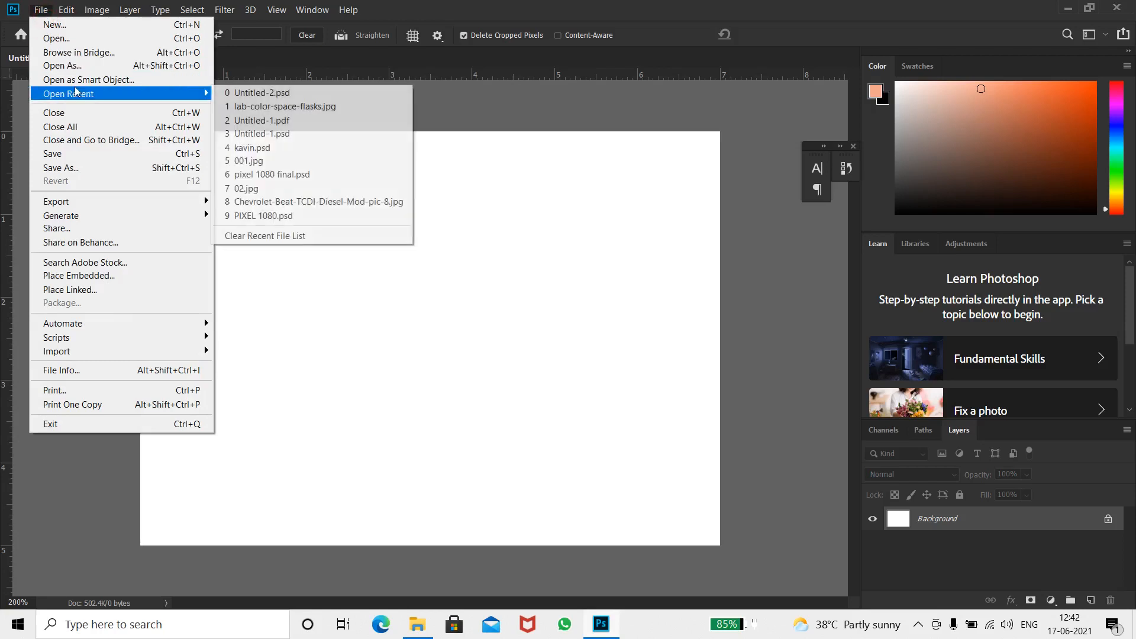
{"action": "left_click", "coordinate": [62, 37]}
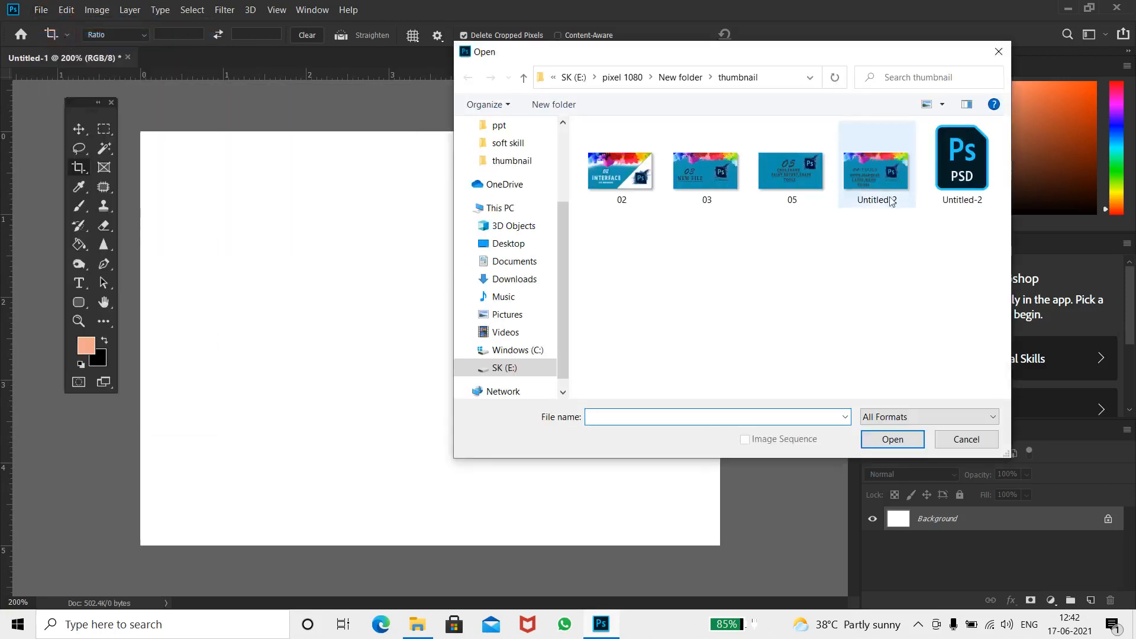
{"action": "left_click", "coordinate": [675, 78]}
{"action": "left_click", "coordinate": [638, 78]}
{"action": "left_click", "coordinate": [659, 77]}
{"action": "double_click", "coordinate": [877, 169]}
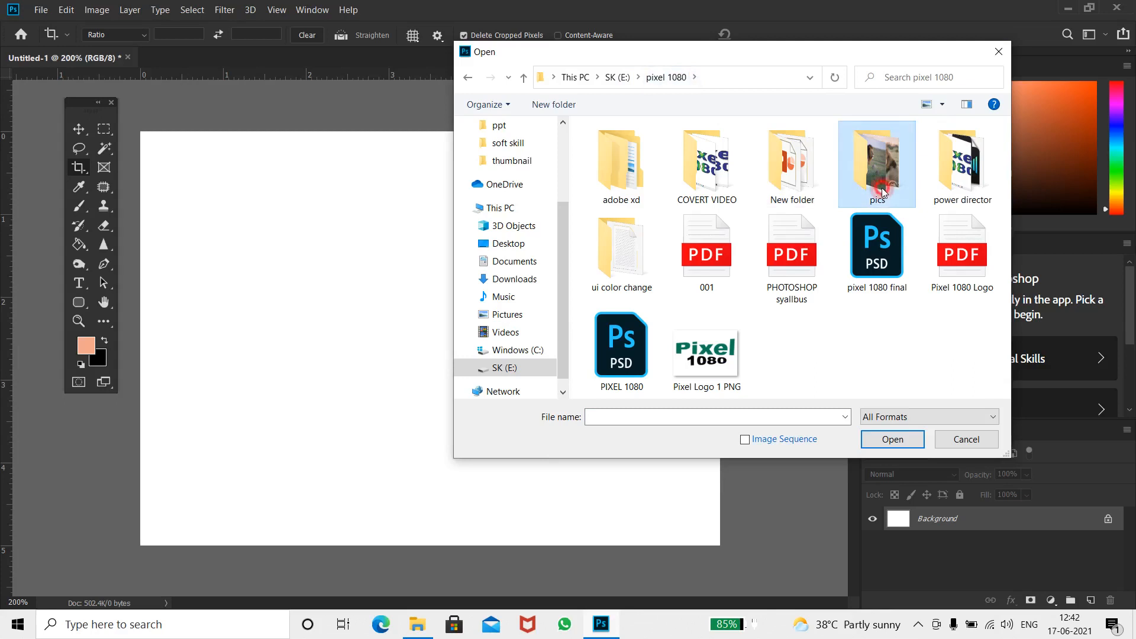
{"action": "left_click", "coordinate": [698, 174]}
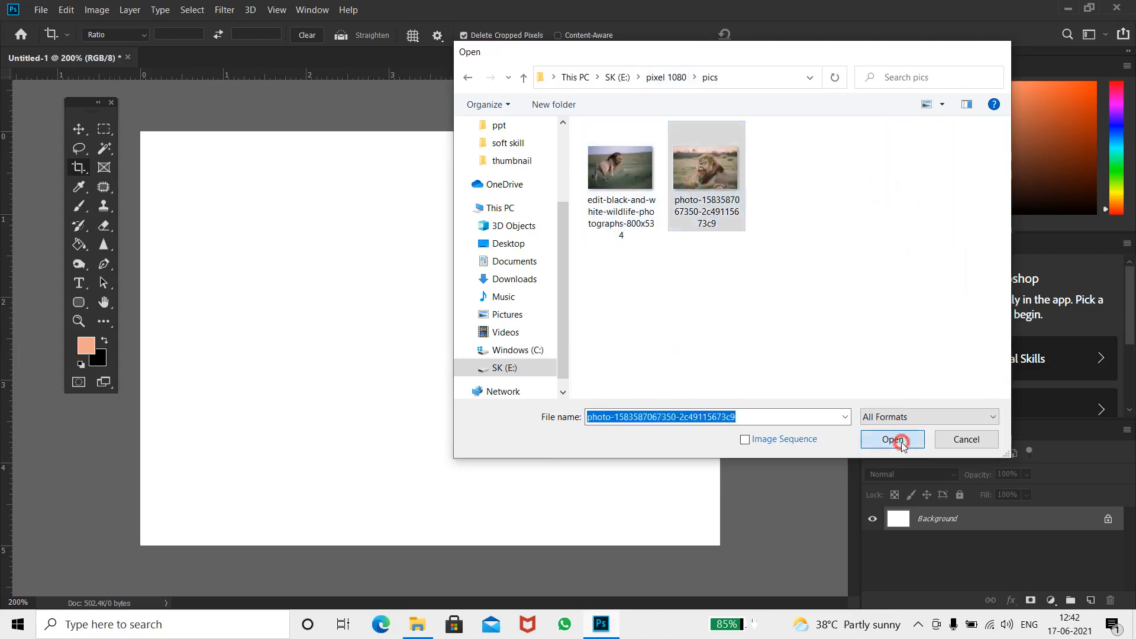
{"action": "left_click", "coordinate": [893, 439]}
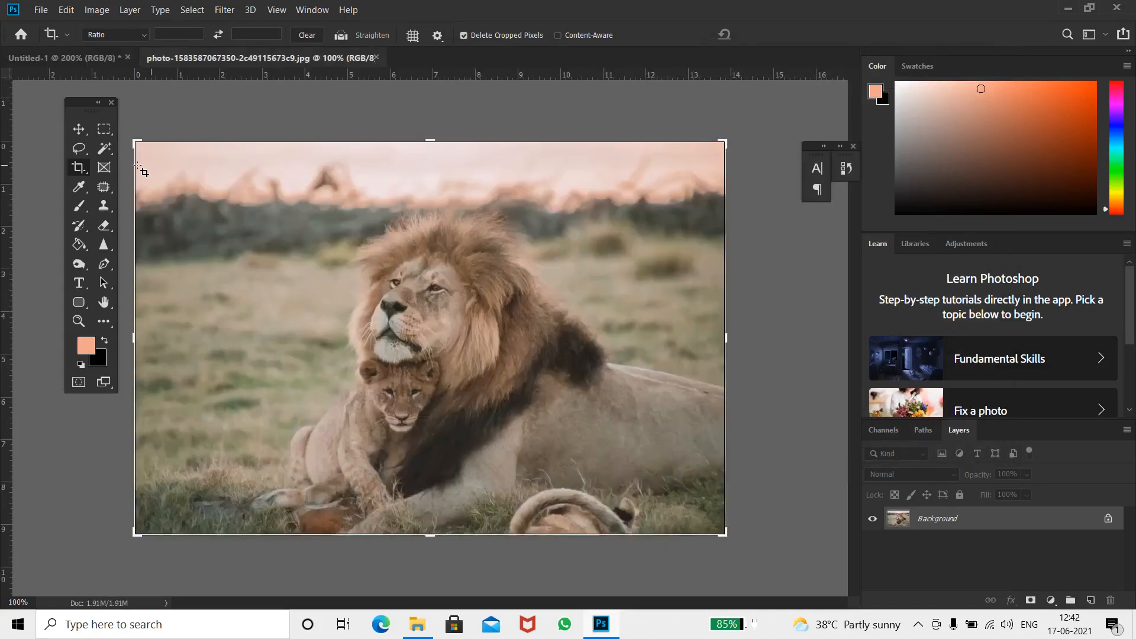
Crop the lion photo tighter around the lion and cub by dragging the crop corners and image
{"action": "left_click_drag", "start_coordinate": [135, 142], "coordinate": [203, 161]}
{"action": "left_click_drag", "start_coordinate": [655, 514], "coordinate": [613, 485]}
{"action": "left_click_drag", "start_coordinate": [503, 322], "coordinate": [509, 289]}
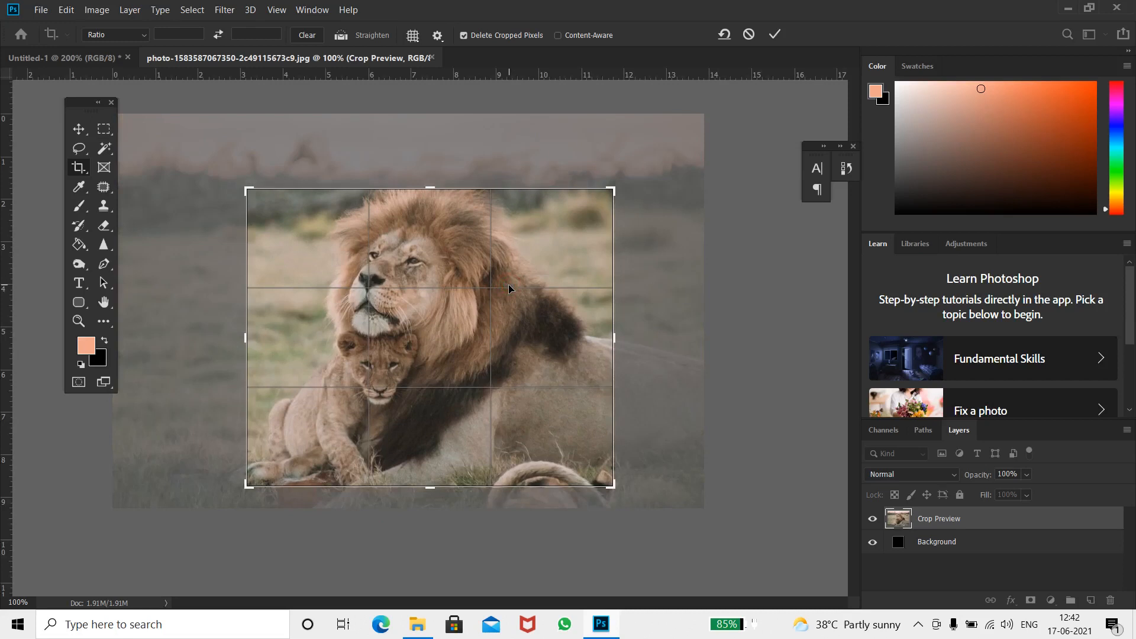
{"action": "key", "text": "Return"}
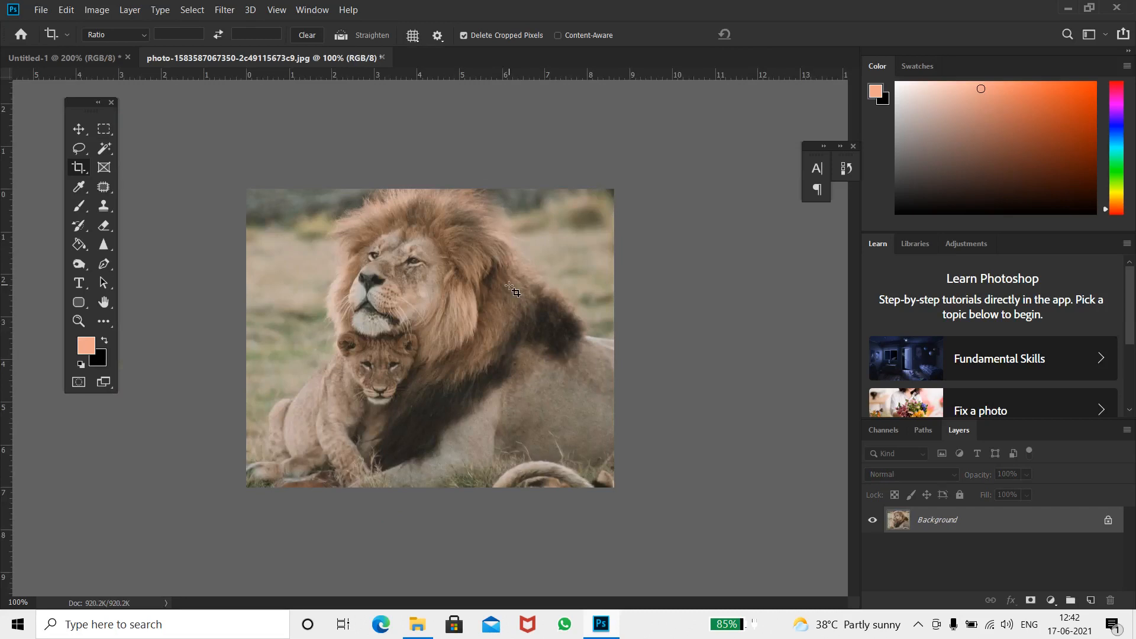
Use the Perspective Crop Tool to set four corners around the lions' heads and apply the perspective crop
{"action": "left_click", "coordinate": [88, 173]}
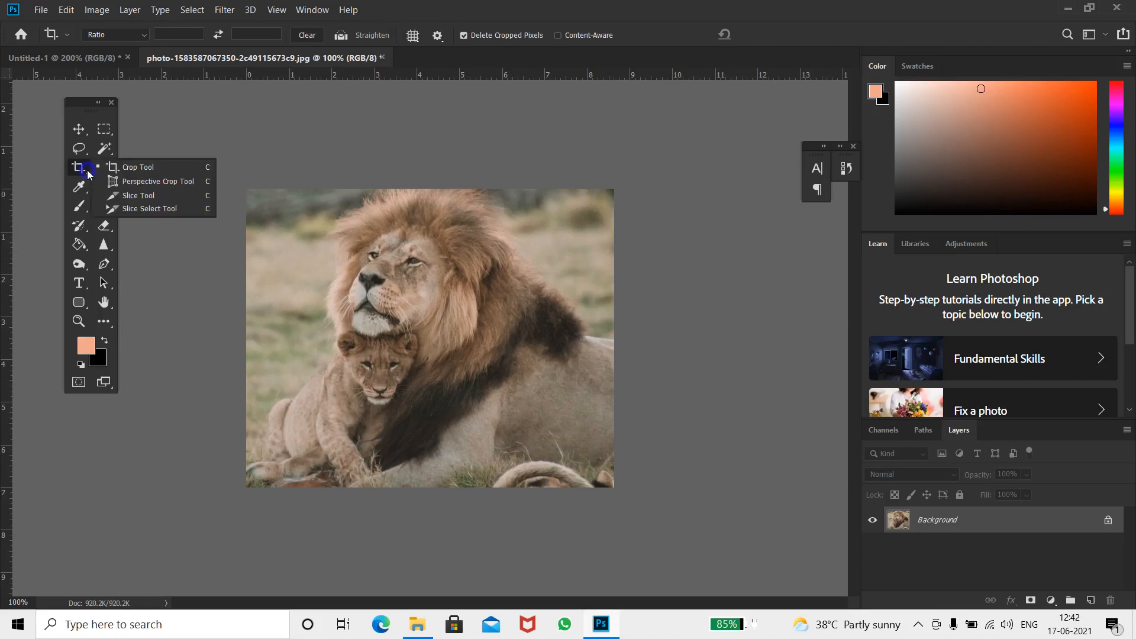
{"action": "left_click", "coordinate": [115, 182]}
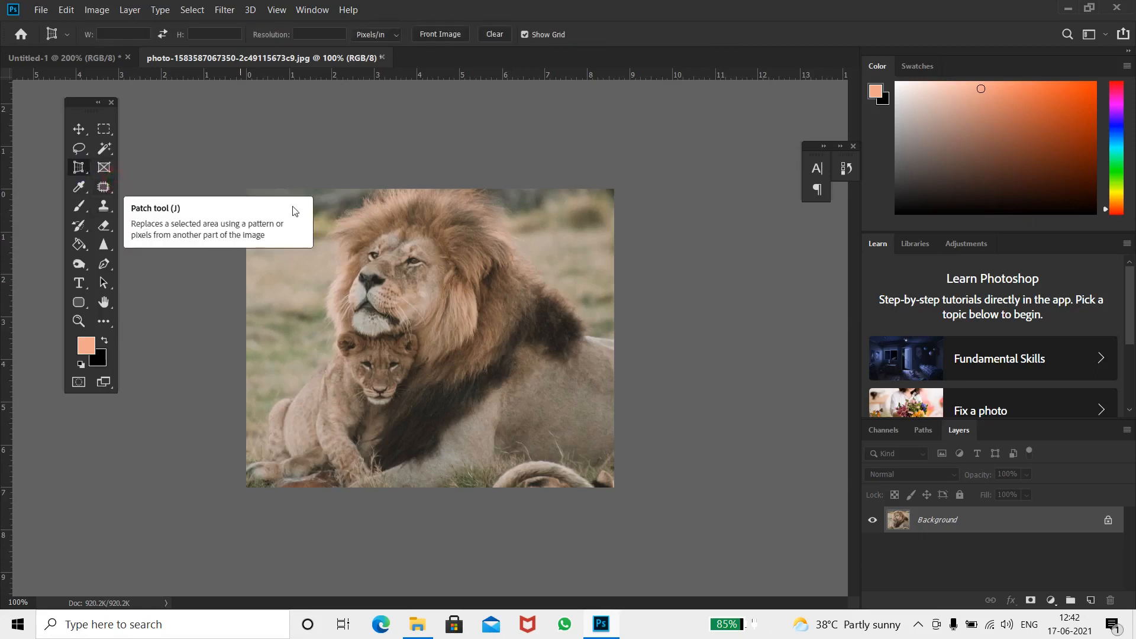
{"action": "left_click", "coordinate": [384, 300]}
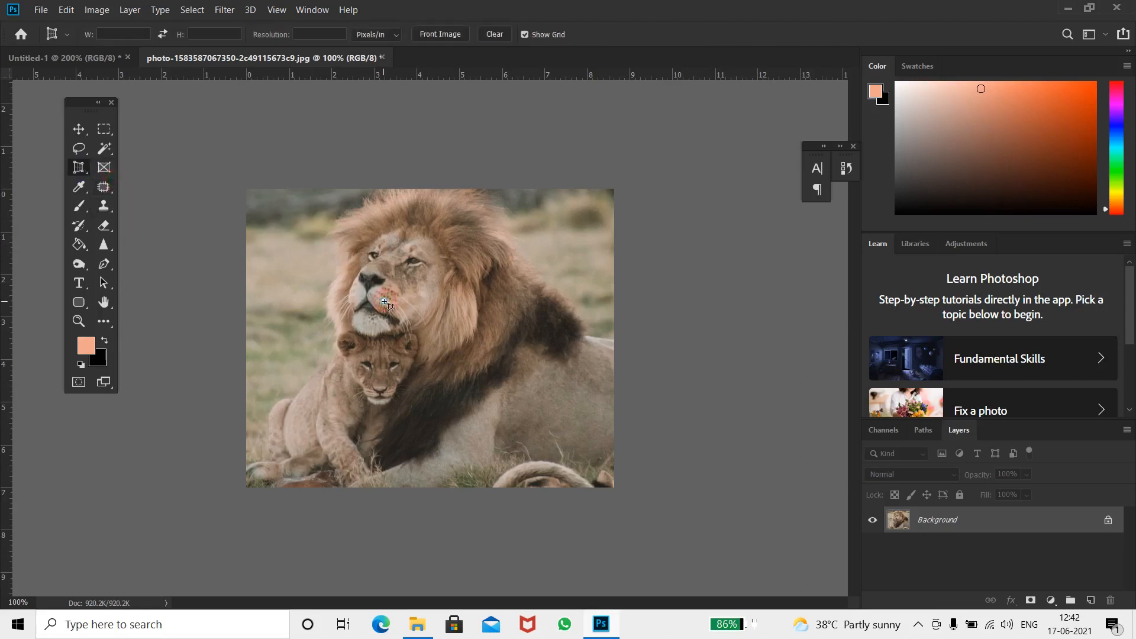
{"action": "left_click", "coordinate": [292, 219]}
{"action": "left_click", "coordinate": [284, 422]}
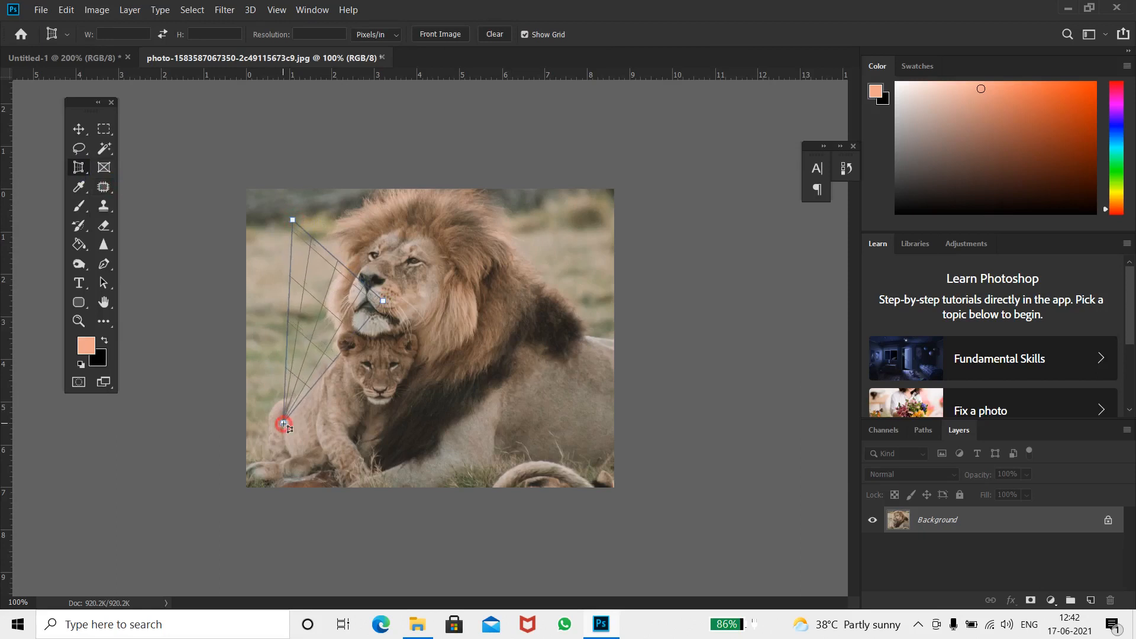
{"action": "left_click", "coordinate": [514, 469]}
{"action": "left_click_drag", "start_coordinate": [383, 301], "coordinate": [544, 202]}
{"action": "mouse_move", "coordinate": [515, 474]}
{"action": "left_mouse_down"}
{"action": "mouse_move", "coordinate": [508, 465]}
{"action": "mouse_move", "coordinate": [531, 476]}
{"action": "mouse_move", "coordinate": [521, 474]}
{"action": "left_mouse_up"}
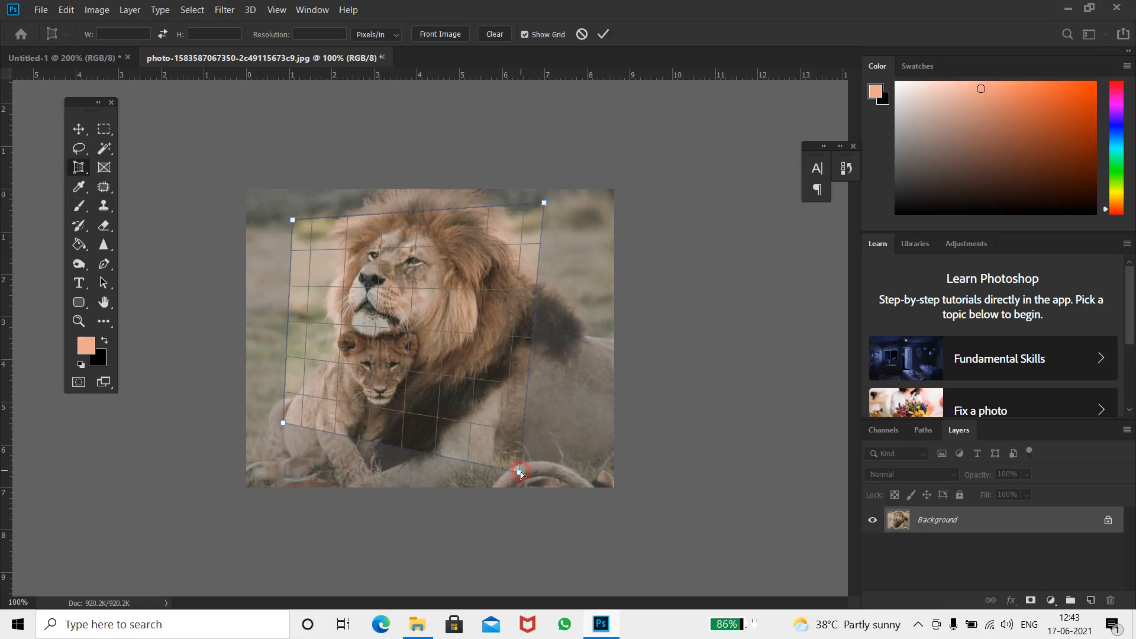
{"action": "key", "text": "Return"}
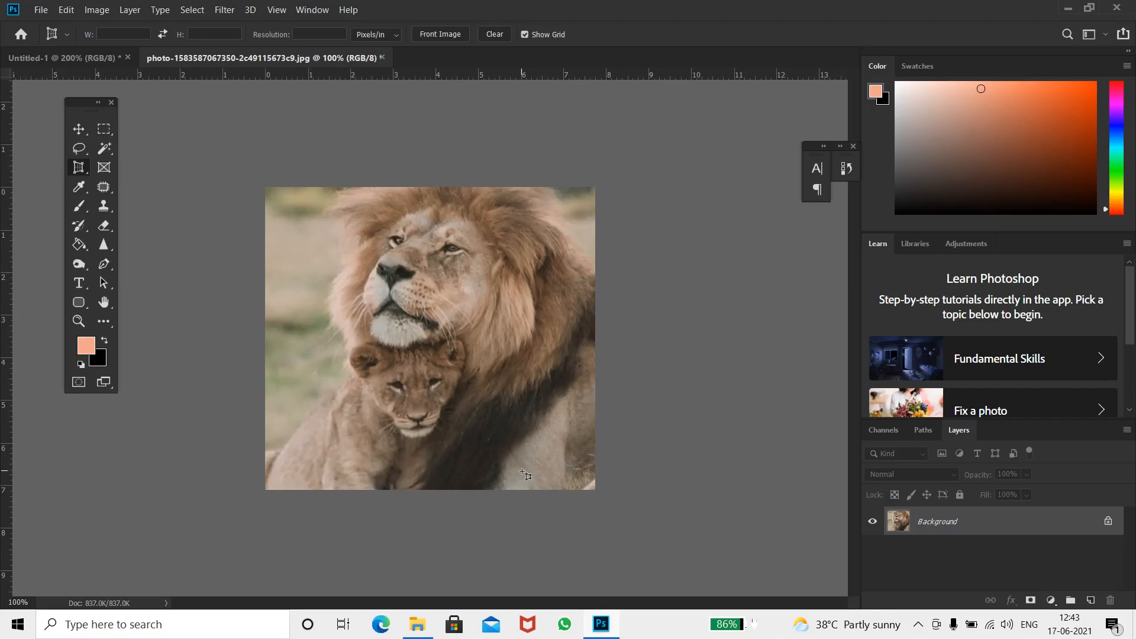
On the blank Untitled-1 document, draw three slices with the Slice Tool
{"action": "left_click", "coordinate": [56, 54]}
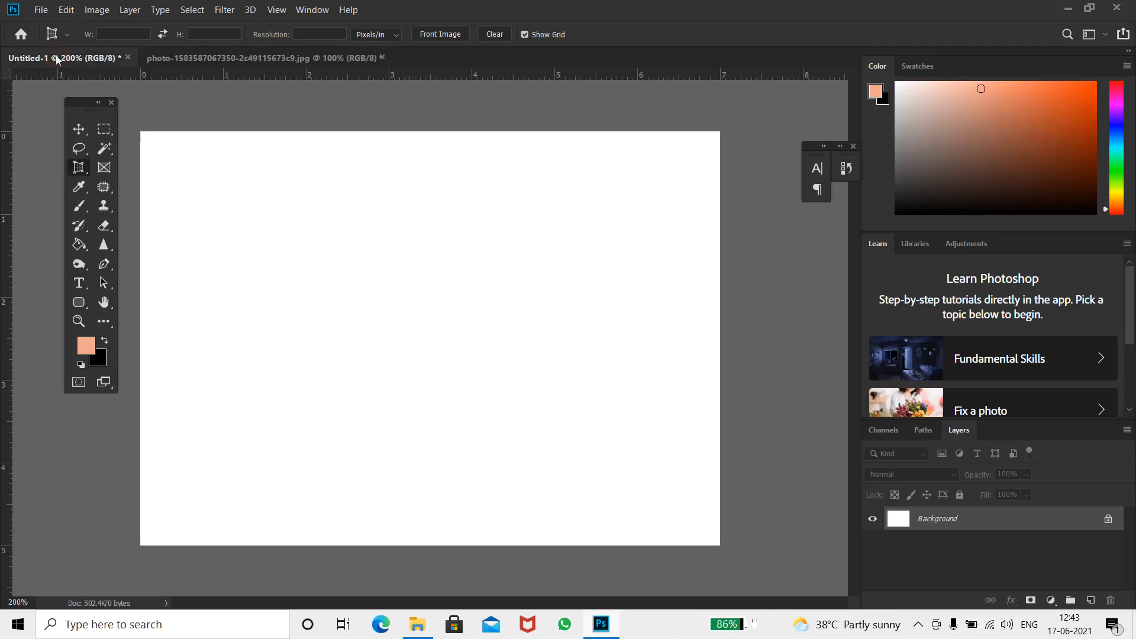
{"action": "right_click", "coordinate": [88, 172]}
{"action": "left_click", "coordinate": [121, 197]}
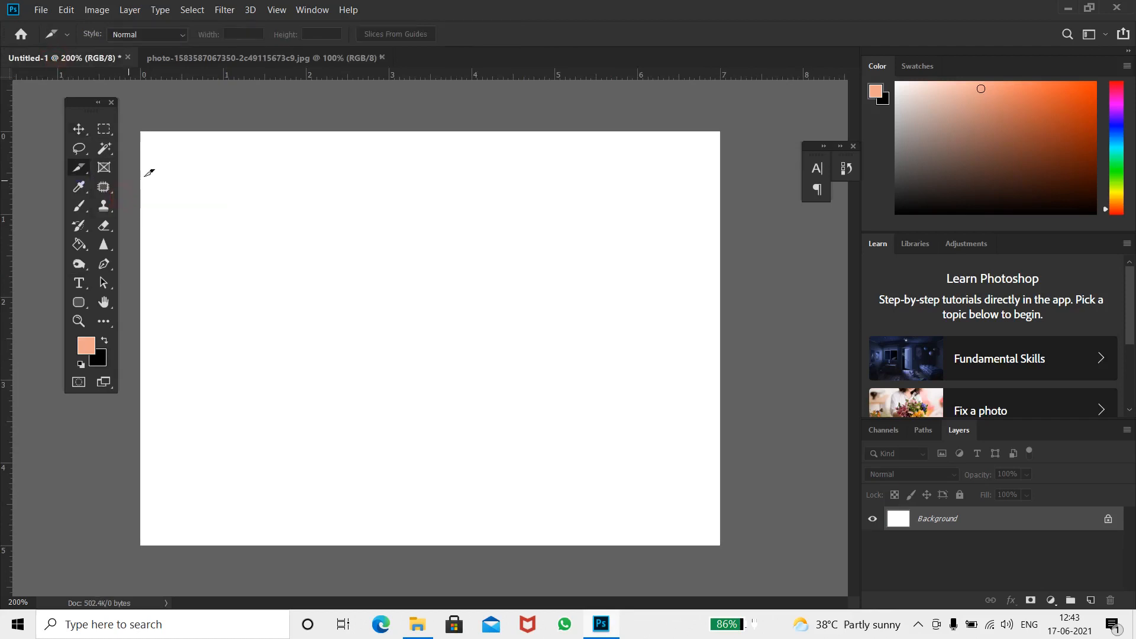
{"action": "left_click_drag", "start_coordinate": [147, 170], "coordinate": [718, 197]}
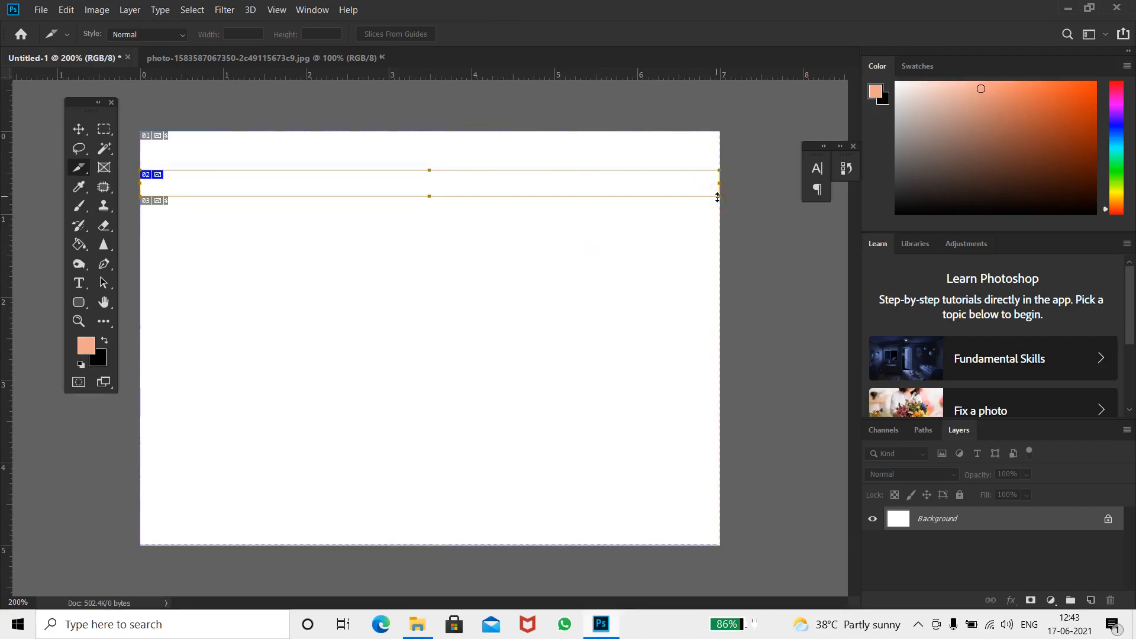
{"action": "left_click_drag", "start_coordinate": [475, 245], "coordinate": [681, 483]}
{"action": "left_click_drag", "start_coordinate": [177, 258], "coordinate": [422, 442]}
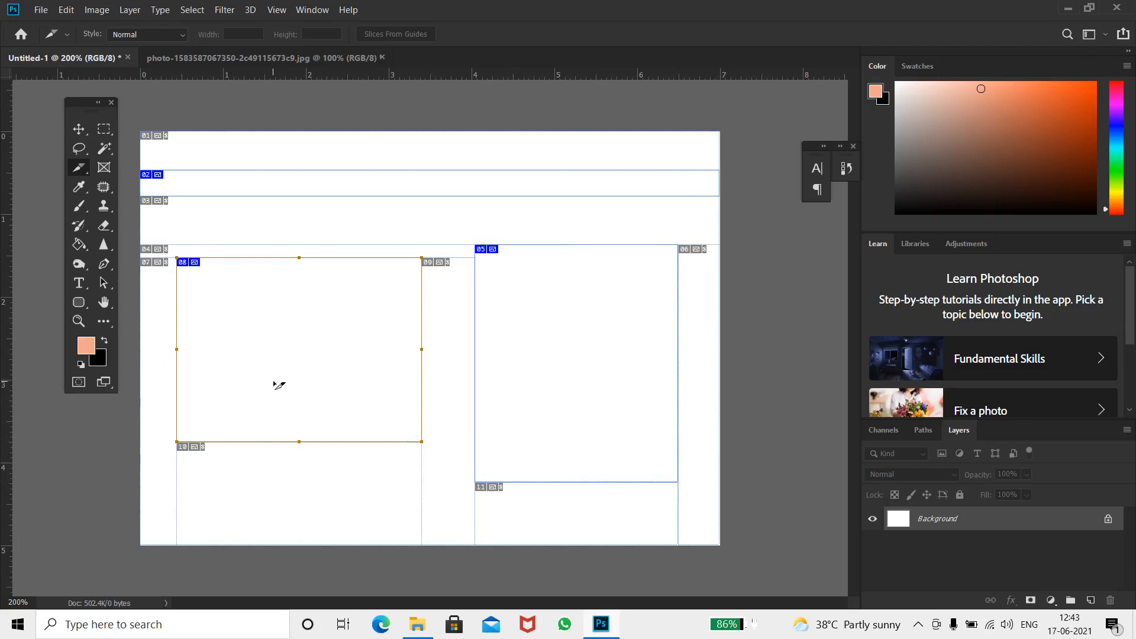
Undo the three slices
{"action": "key", "text": "ctrl+z"}
{"action": "key", "text": "ctrl+z"}
{"action": "key", "text": "ctrl+z"}
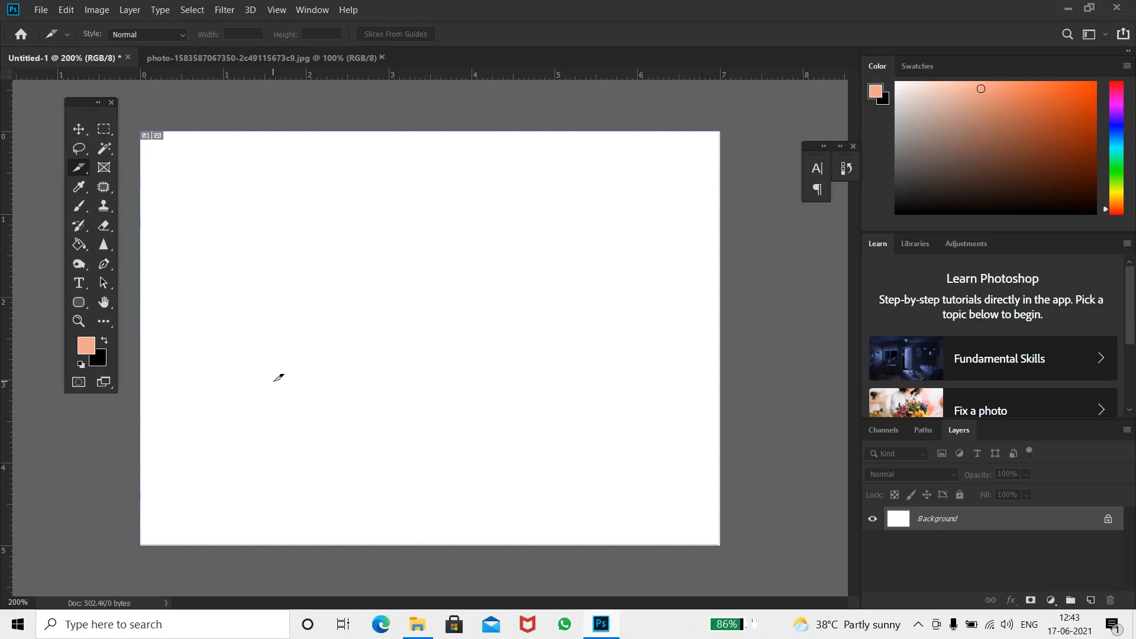
Draw a rectangular placeholder frame in the middle of the canvas with the Frame Tool
{"action": "left_click", "coordinate": [99, 171]}
{"action": "left_click_drag", "start_coordinate": [255, 253], "coordinate": [604, 487]}
Drag the lion photo from its floated window into the frame and position the lion's face inside it
{"action": "left_click", "coordinate": [328, 58]}
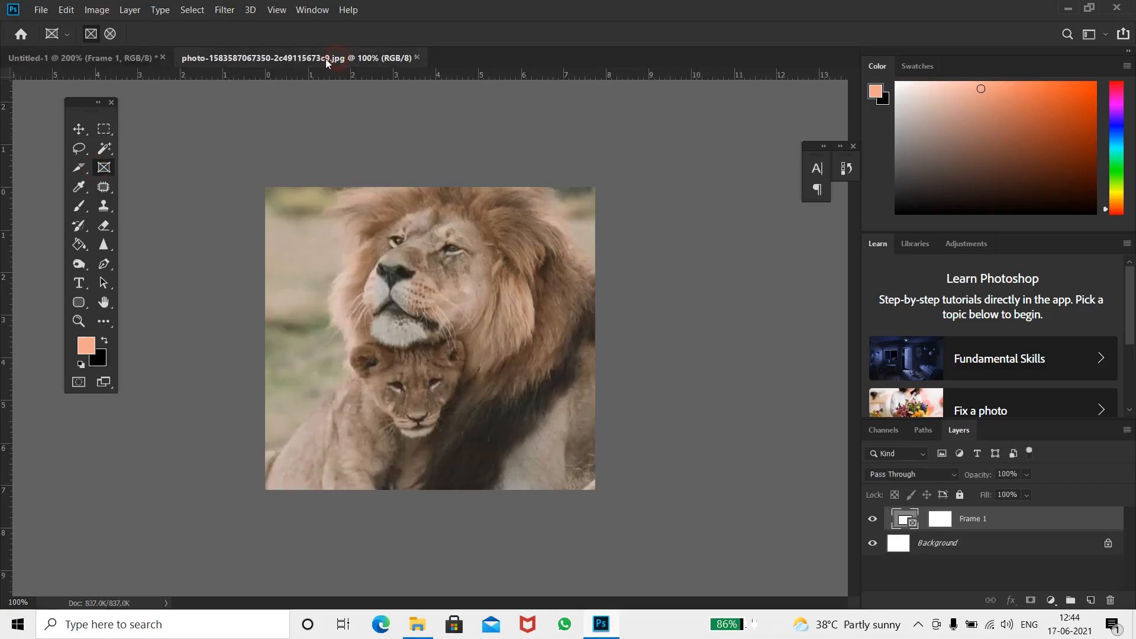
{"action": "left_click_drag", "start_coordinate": [316, 58], "coordinate": [766, 257]}
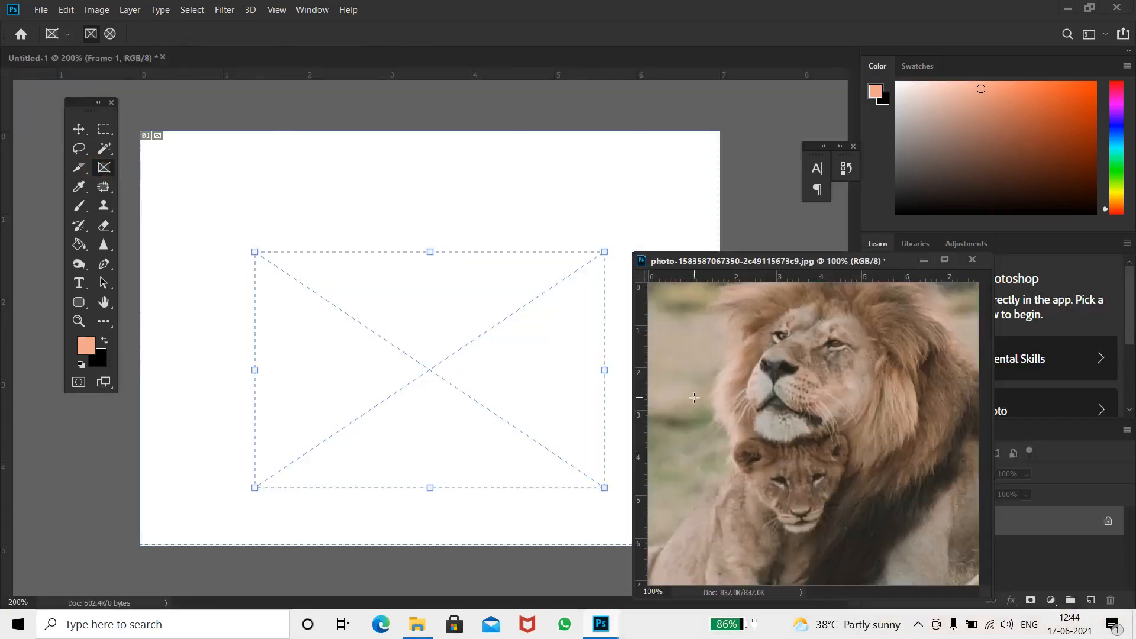
{"action": "key", "text": "v"}
{"action": "left_click_drag", "start_coordinate": [671, 393], "coordinate": [478, 385]}
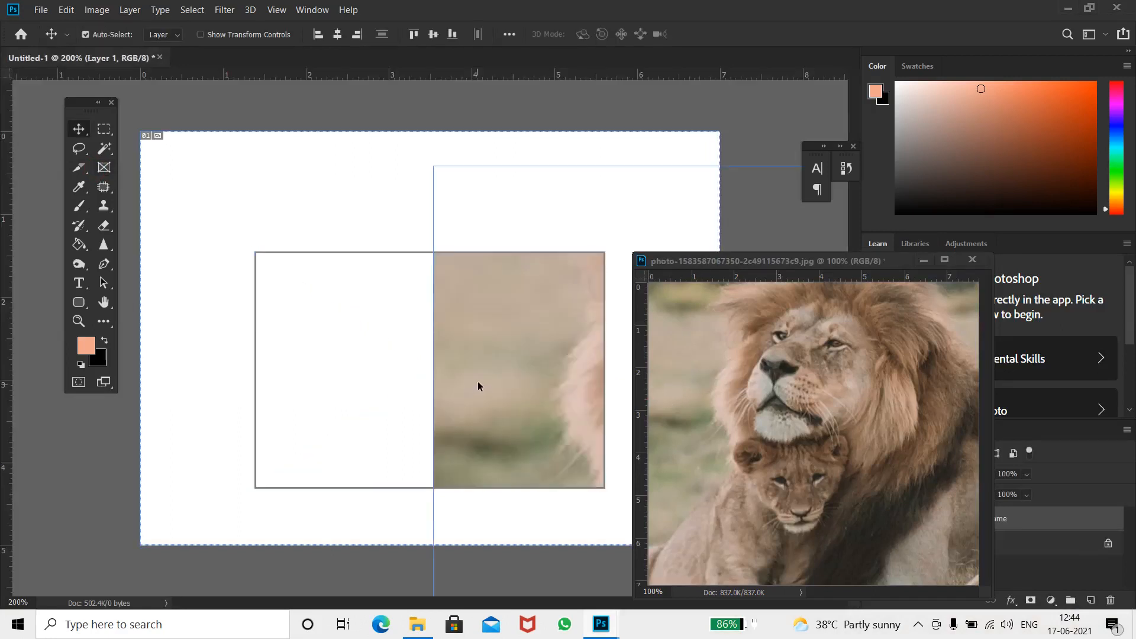
{"action": "left_click_drag", "start_coordinate": [379, 367], "coordinate": [279, 357]}
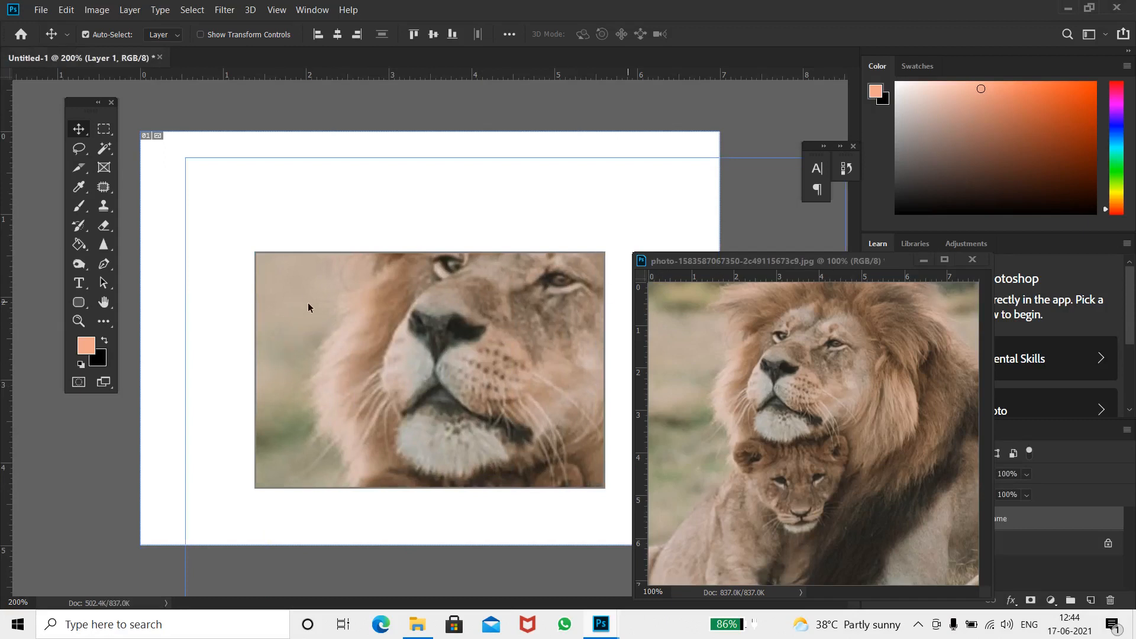
{"action": "left_click_drag", "start_coordinate": [420, 354], "coordinate": [358, 338]}
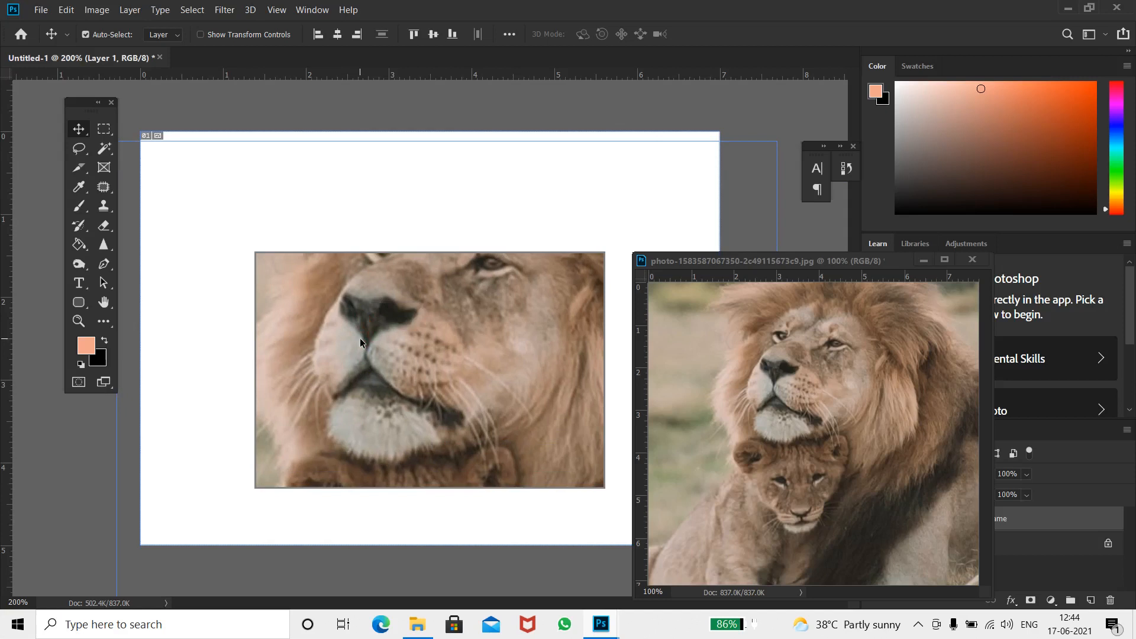
Hide the frame layer and draw a rectangular marquee selection across the centre of the canvas
{"action": "left_click", "coordinate": [875, 523]}
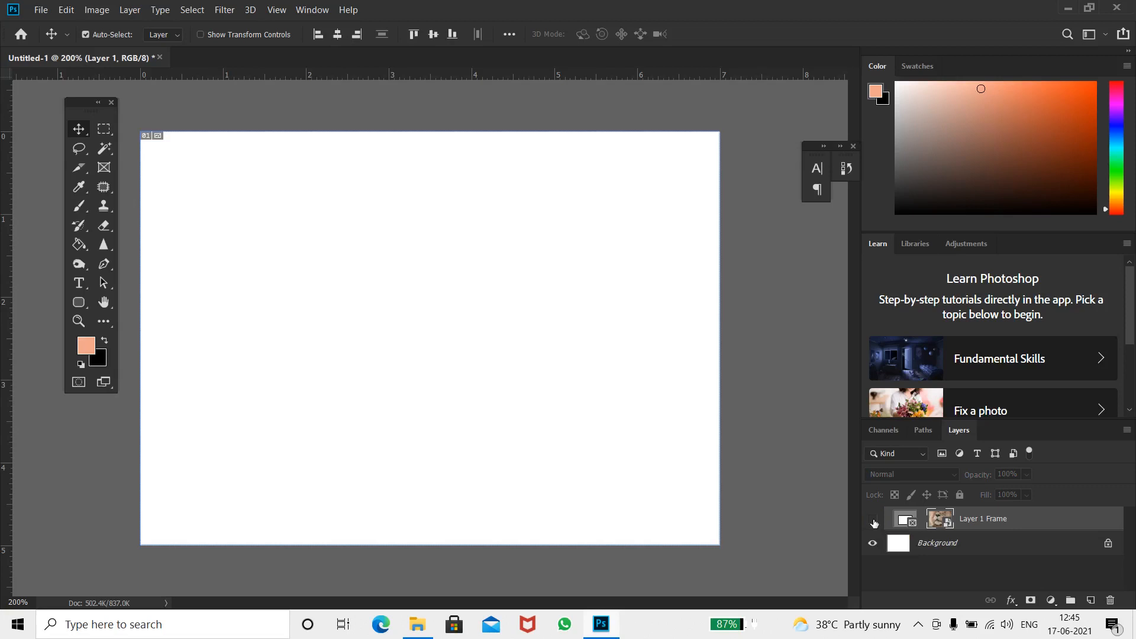
{"action": "left_click", "coordinate": [104, 128]}
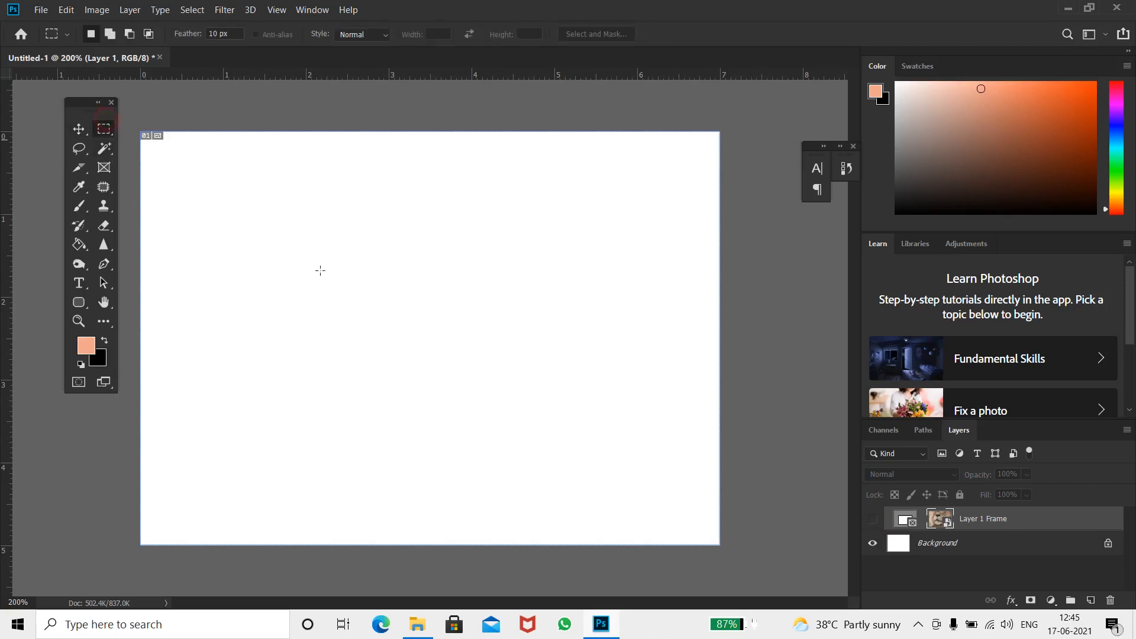
{"action": "left_click_drag", "start_coordinate": [239, 240], "coordinate": [572, 421]}
Try to apply a gradient inside the selection with the Gradient Tool
{"action": "left_click", "coordinate": [80, 245]}
{"action": "right_click", "coordinate": [86, 249]}
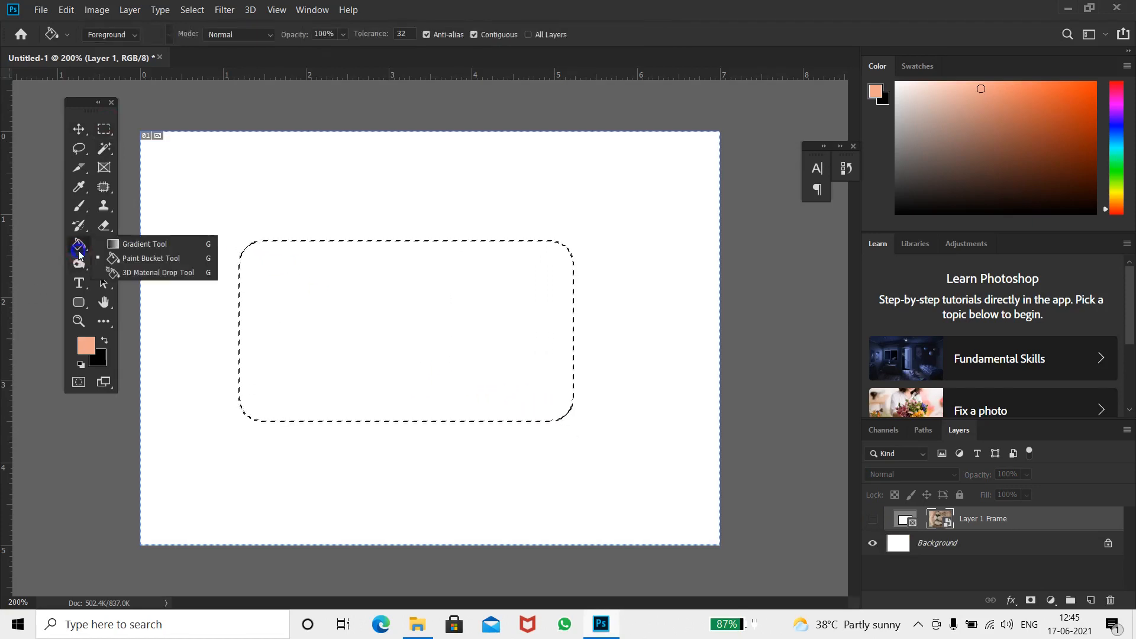
{"action": "left_click", "coordinate": [136, 244]}
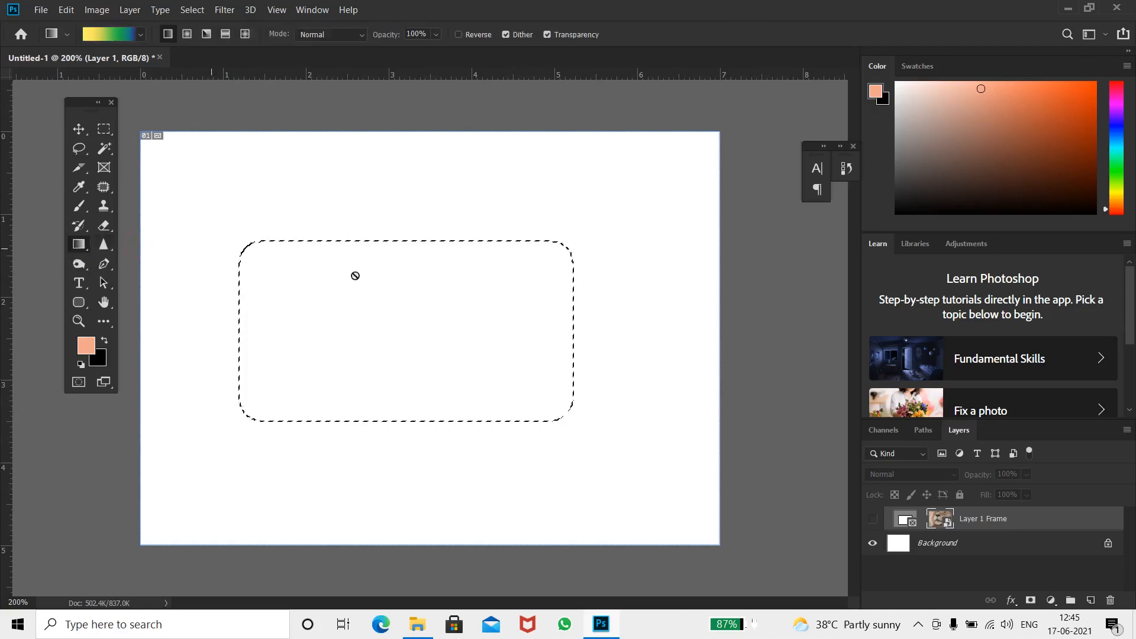
{"action": "left_click", "coordinate": [408, 344]}
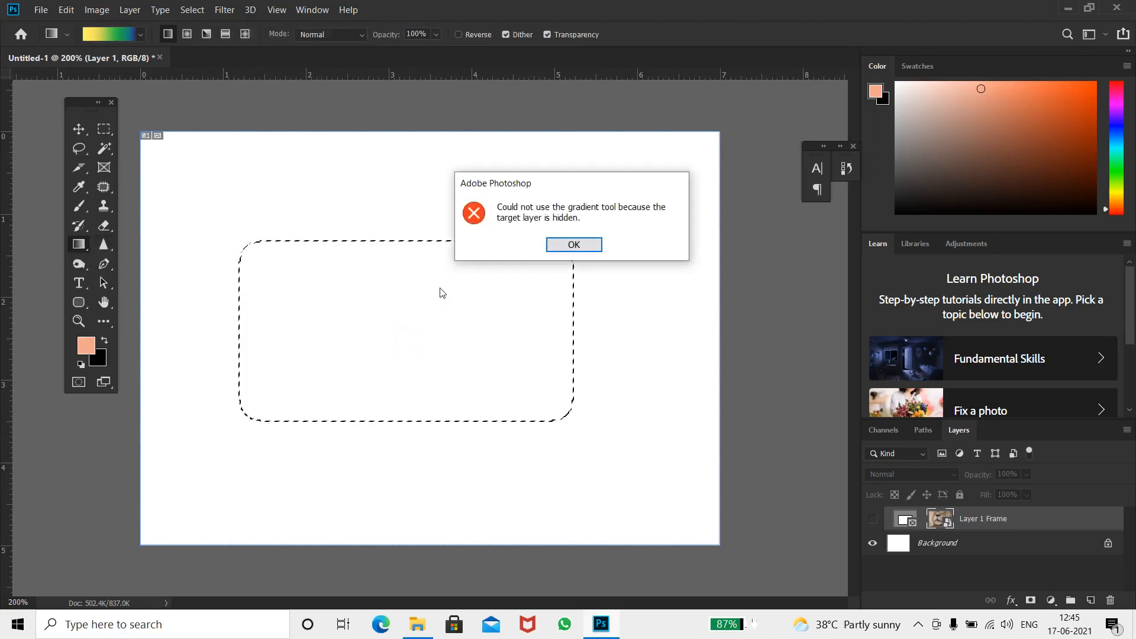
{"action": "left_click", "coordinate": [573, 243]}
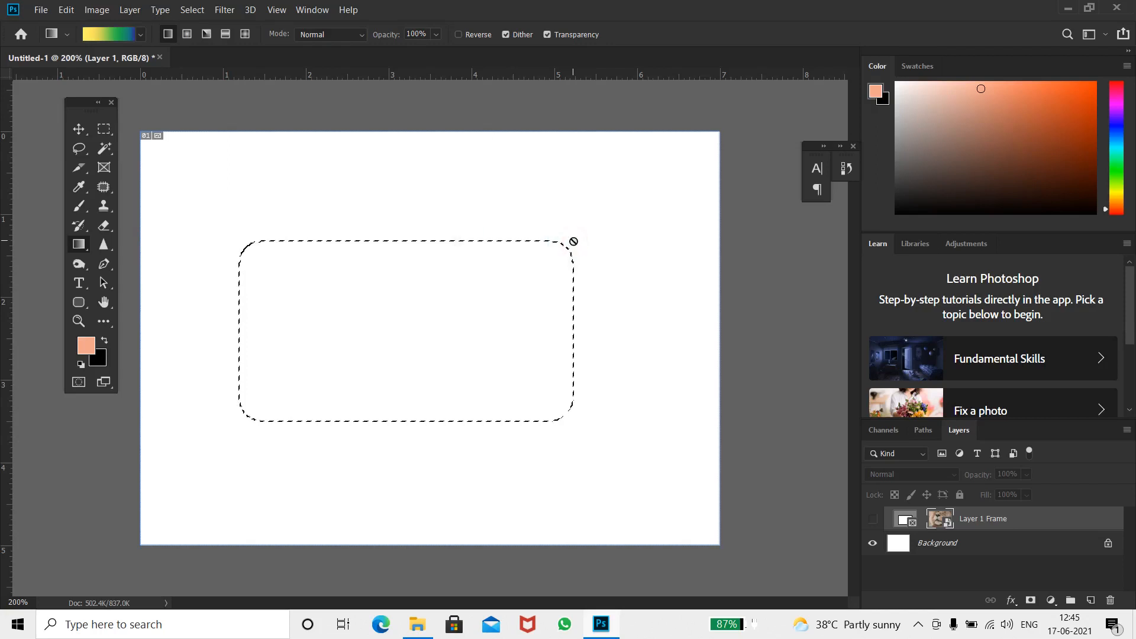
Add a new layer, fill the selection with a gradient, and undo both changes
{"action": "key", "text": "ctrl+shift+n"}
{"action": "key", "text": "Return"}
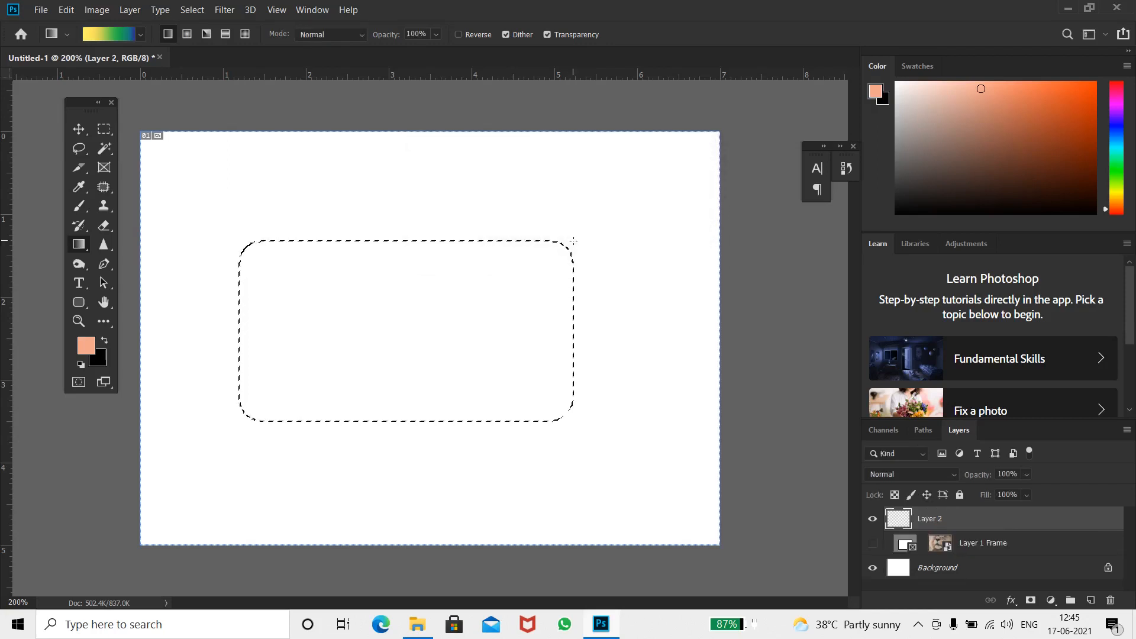
{"action": "left_click_drag", "start_coordinate": [513, 383], "coordinate": [239, 201]}
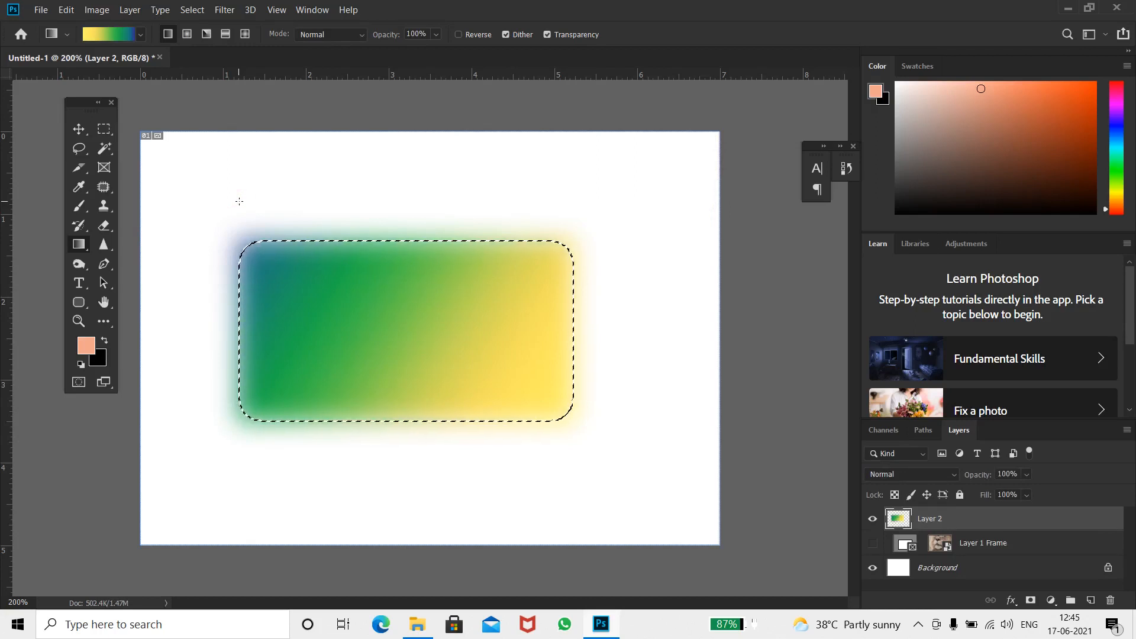
{"action": "key", "text": "ctrl+z"}
{"action": "key", "text": "ctrl+z"}
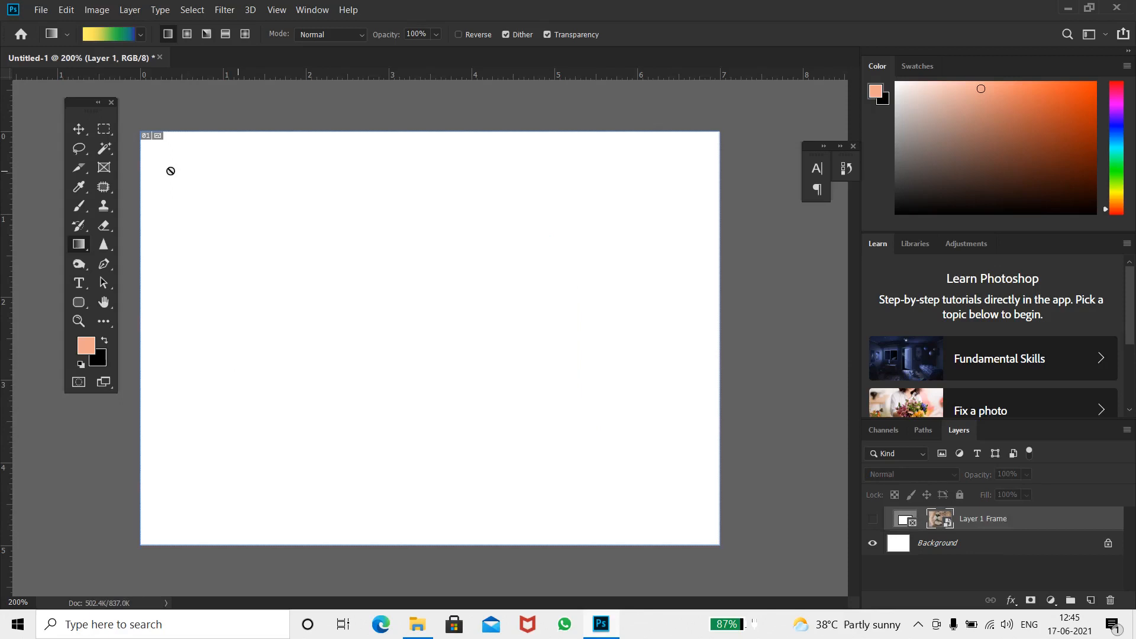
Draw a sharp-cornered rectangular marquee selection across the centre of the canvas
{"action": "left_click", "coordinate": [105, 129]}
{"action": "left_click", "coordinate": [127, 134]}
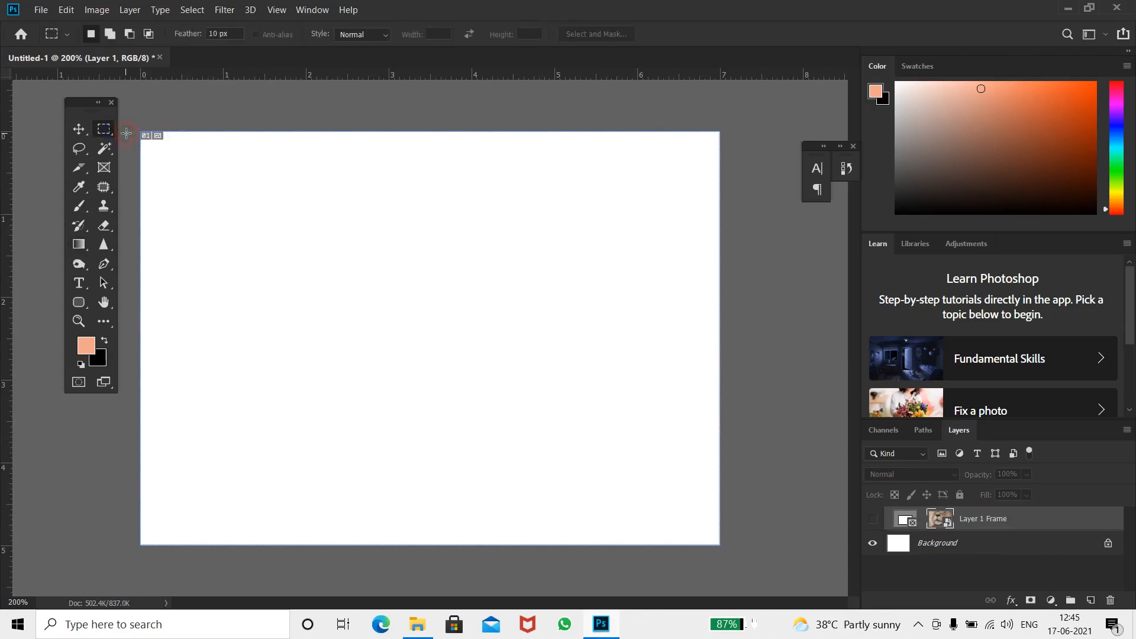
{"action": "left_click", "coordinate": [214, 33]}
{"action": "left_click_drag", "start_coordinate": [227, 253], "coordinate": [634, 429]}
Add a new layer and fill the selection with a linear gradient drawn from right to left
{"action": "left_click", "coordinate": [79, 244]}
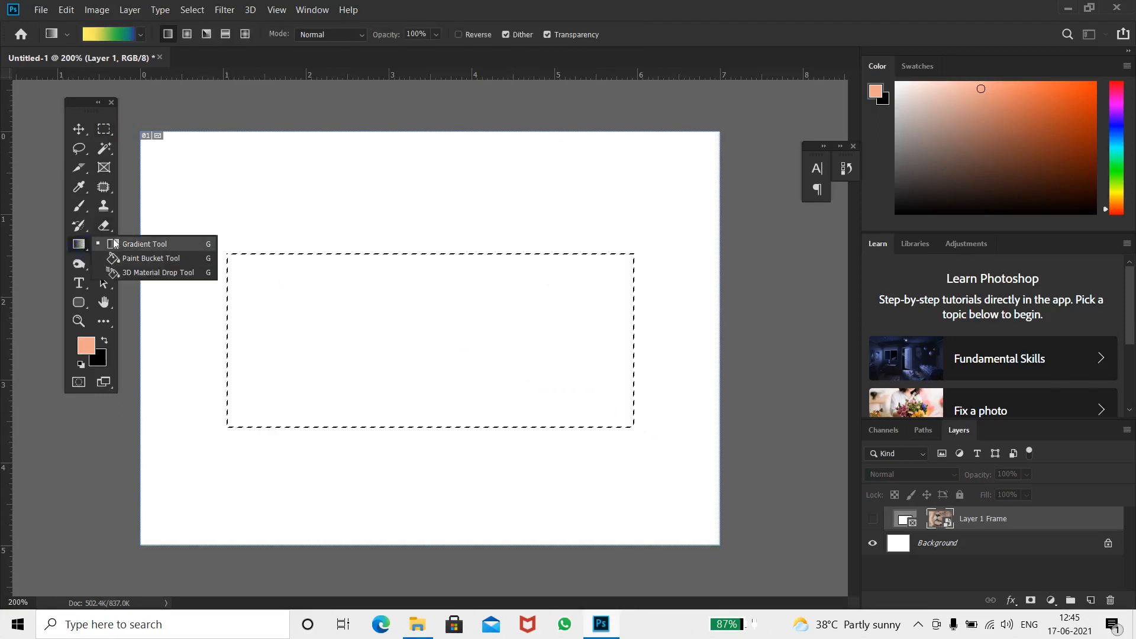
{"action": "left_click", "coordinate": [115, 243]}
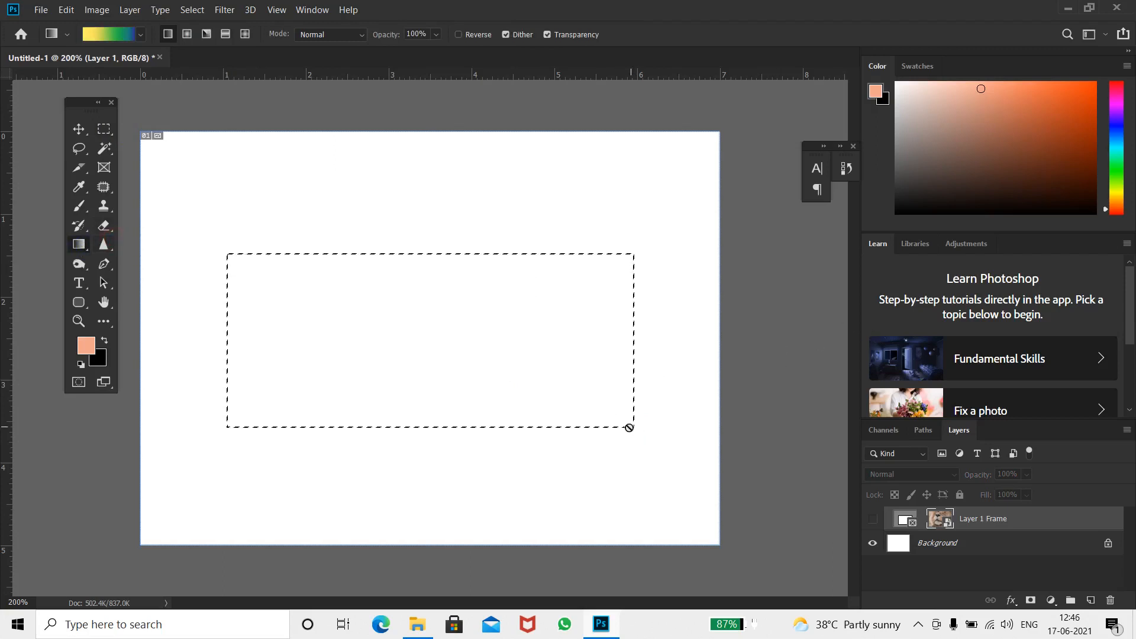
{"action": "key", "text": "ctrl+shift+n"}
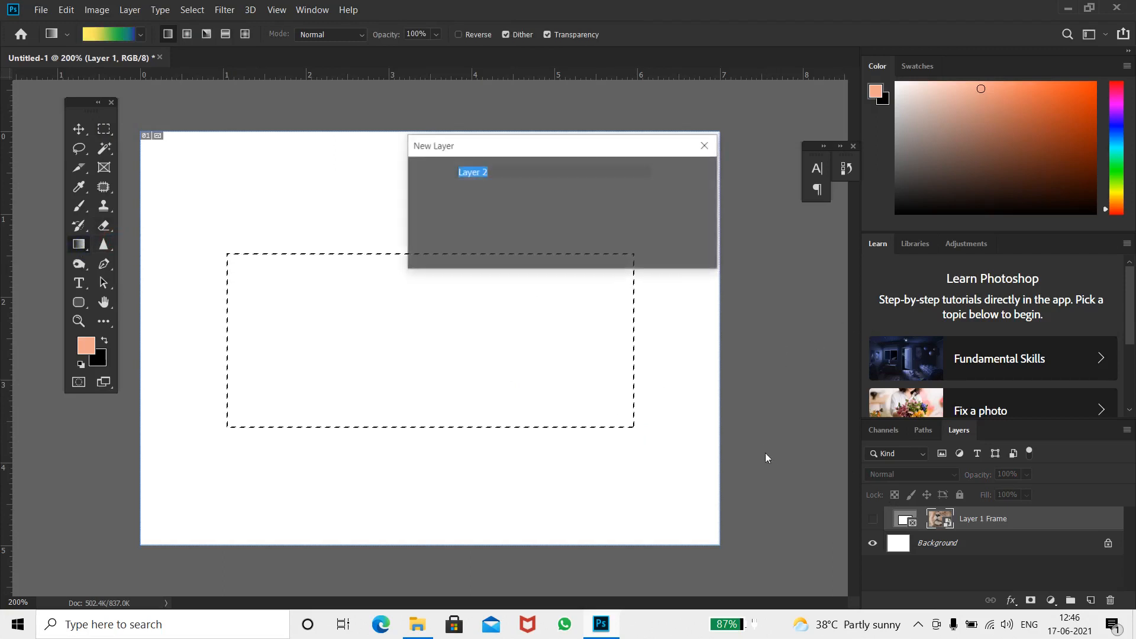
{"action": "key", "text": "Return"}
{"action": "left_click_drag", "start_coordinate": [640, 416], "coordinate": [212, 288]}
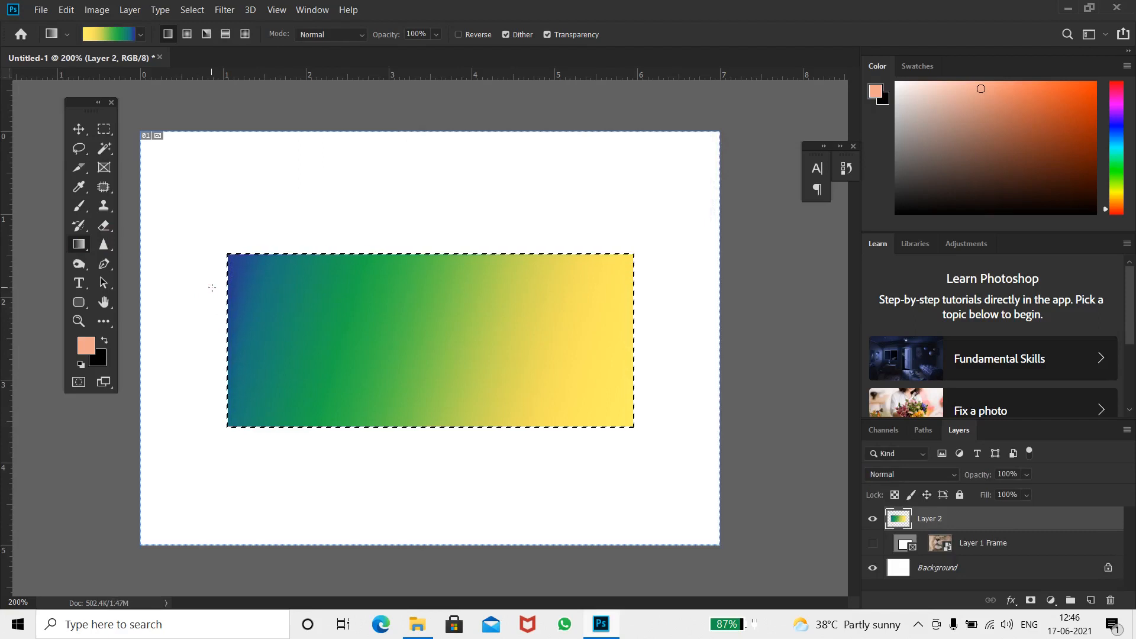
Try the radial and angle gradient styles with several short drags inside the selection
{"action": "left_click", "coordinate": [187, 34]}
{"action": "left_click_drag", "start_coordinate": [278, 279], "coordinate": [277, 280]}
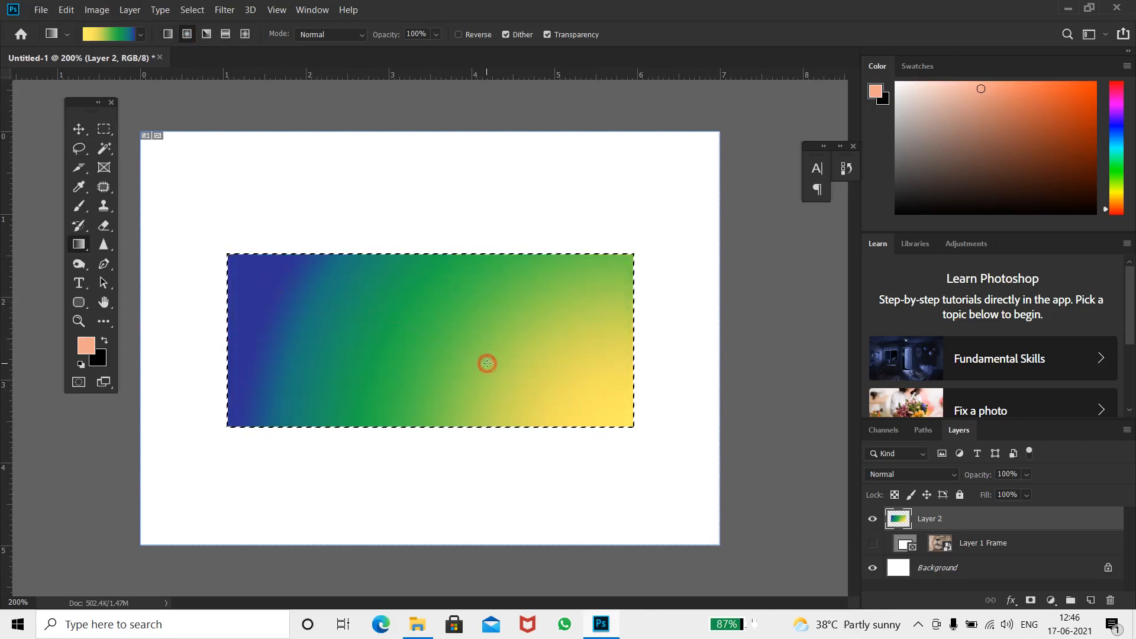
{"action": "left_click_drag", "start_coordinate": [487, 364], "coordinate": [487, 363]}
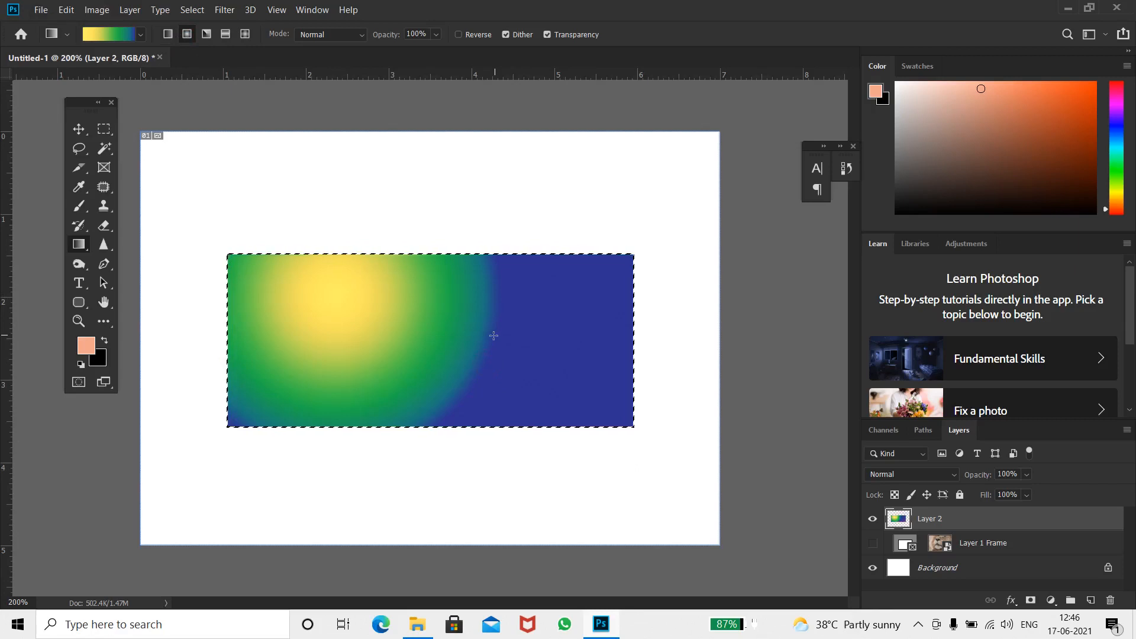
{"action": "left_click_drag", "start_coordinate": [494, 338], "coordinate": [493, 338]}
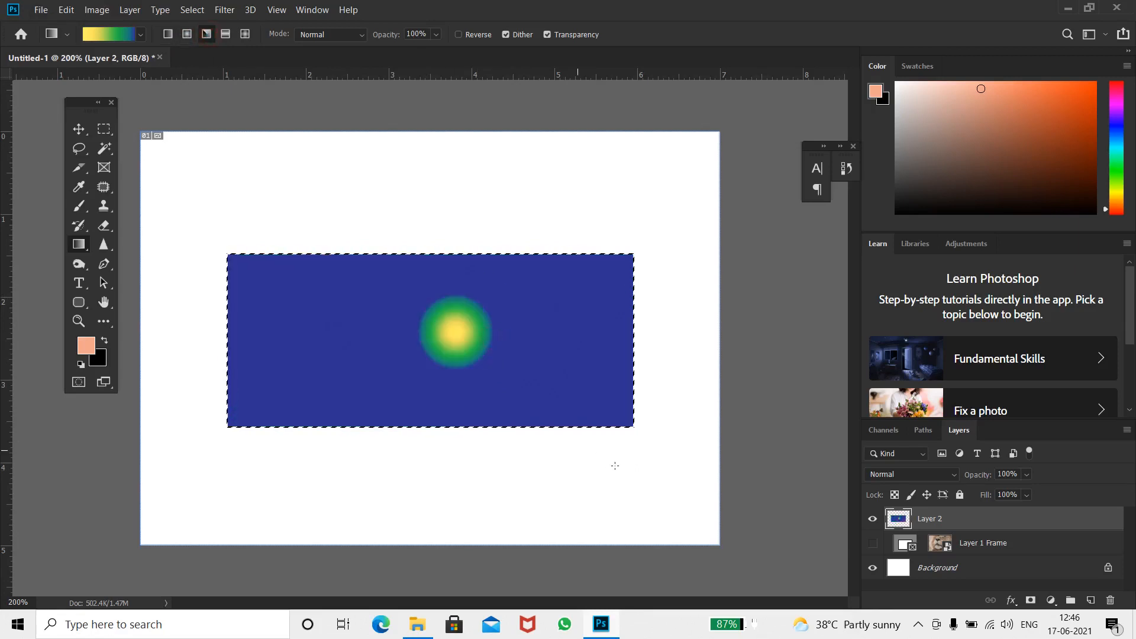
{"action": "left_click_drag", "start_coordinate": [242, 287], "coordinate": [243, 287]}
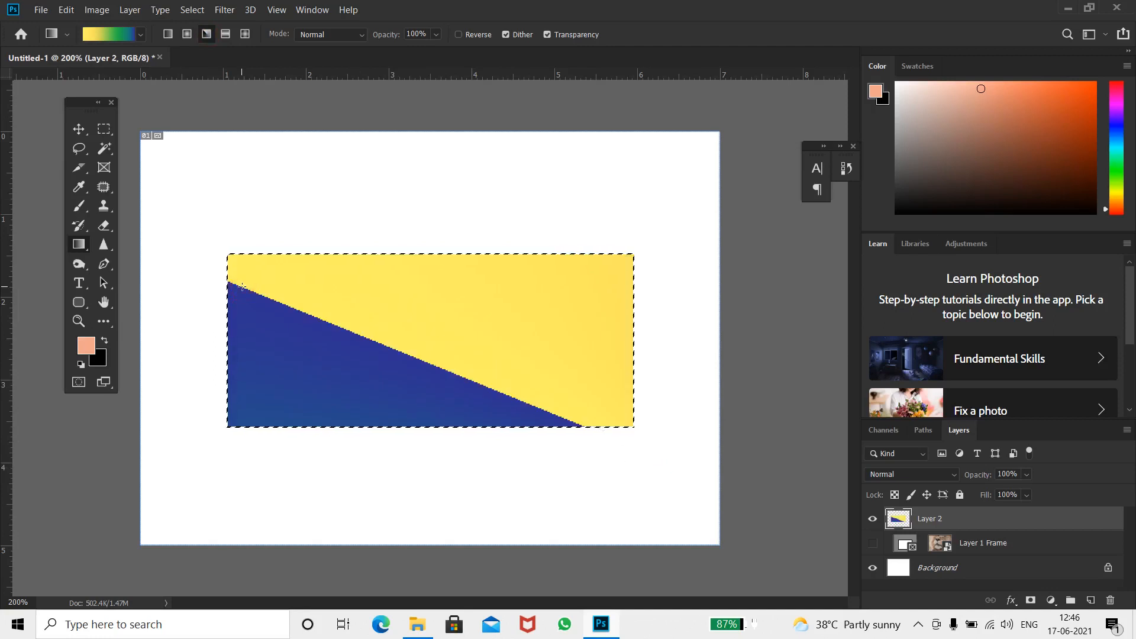
Apply reflected and diamond gradients across the selection with a few drags
{"action": "left_click", "coordinate": [225, 33]}
{"action": "left_click_drag", "start_coordinate": [200, 330], "coordinate": [713, 327]}
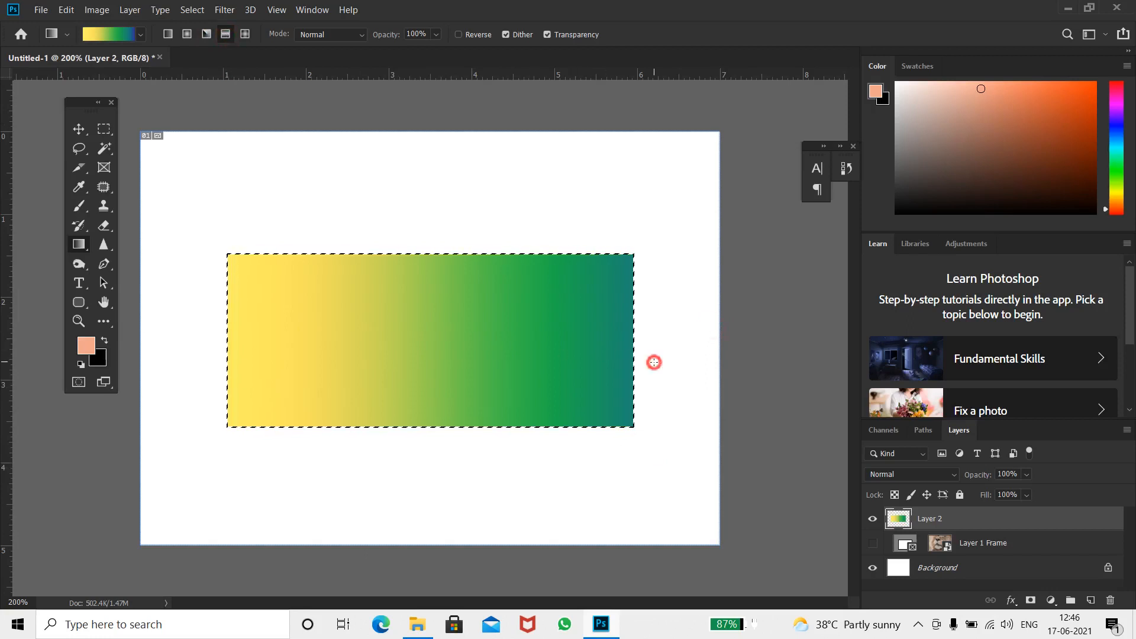
{"action": "left_click_drag", "start_coordinate": [208, 336], "coordinate": [194, 335]}
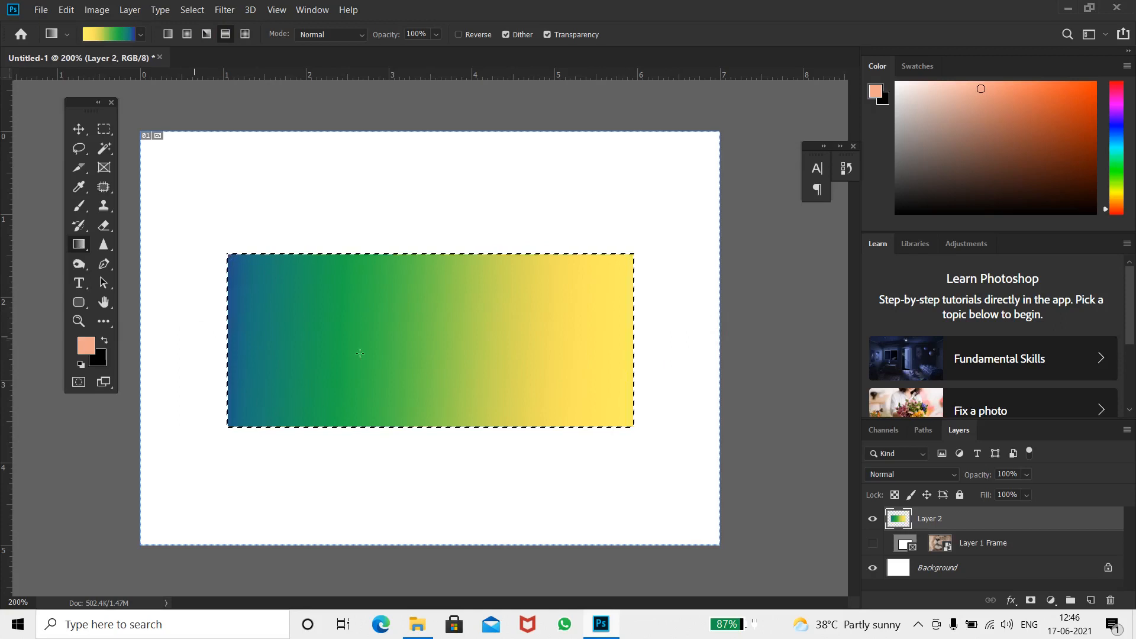
{"action": "left_click_drag", "start_coordinate": [524, 315], "coordinate": [391, 360]}
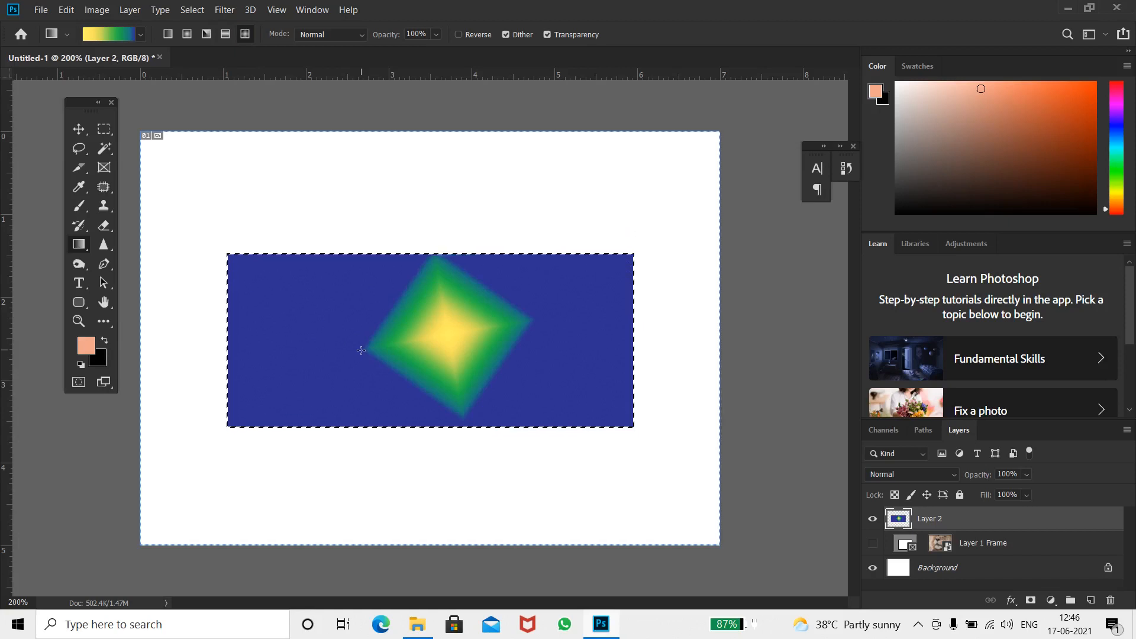
Open the Gradient Editor, pick the Blue, Yellow, Pink preset and sample the canvas blue into its middle stop
{"action": "left_click", "coordinate": [60, 37]}
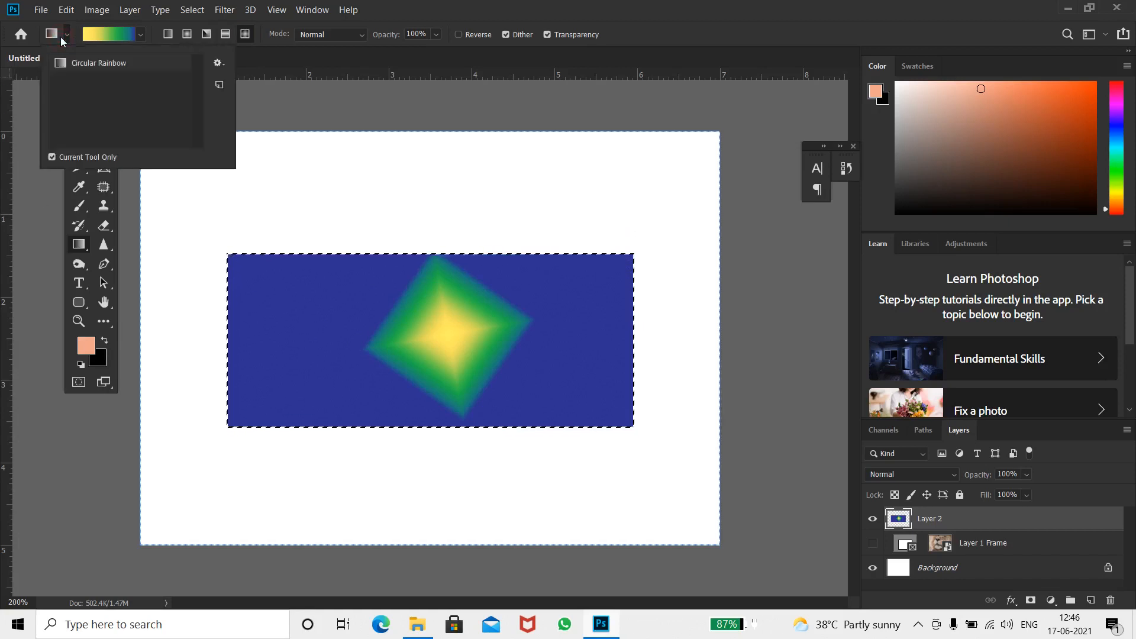
{"action": "left_click", "coordinate": [123, 35]}
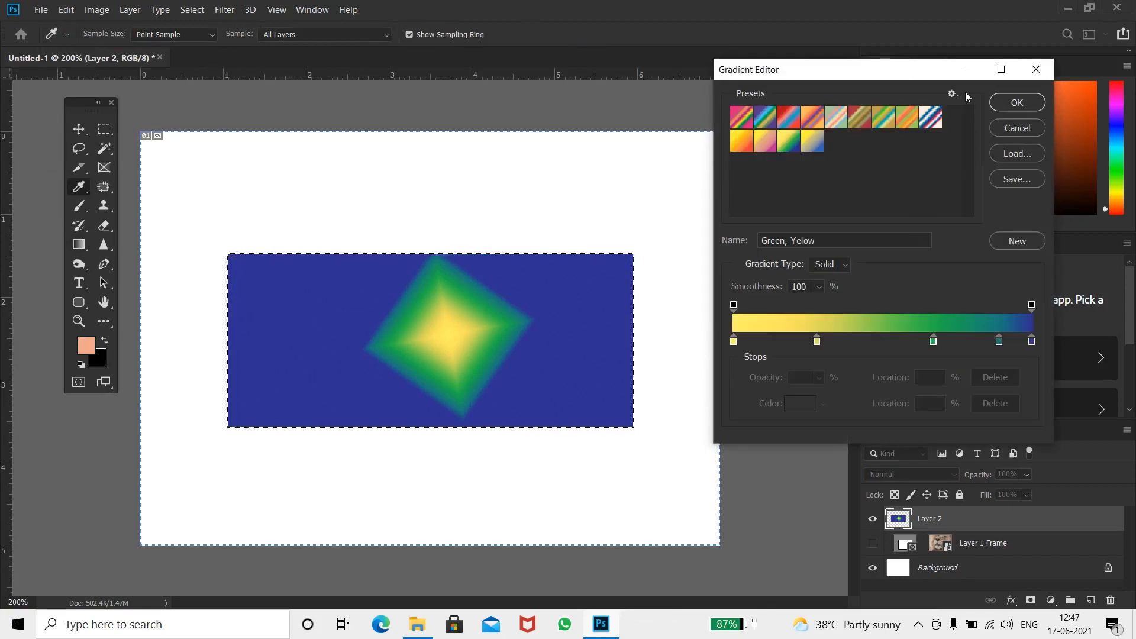
{"action": "left_click", "coordinate": [836, 122]}
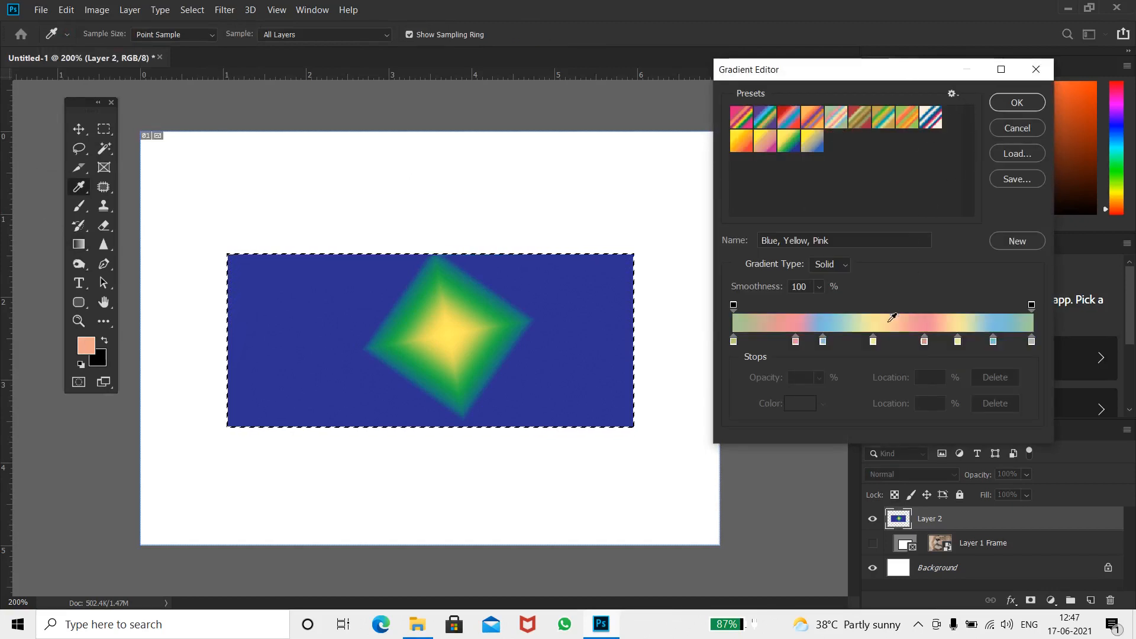
{"action": "left_click", "coordinate": [873, 340]}
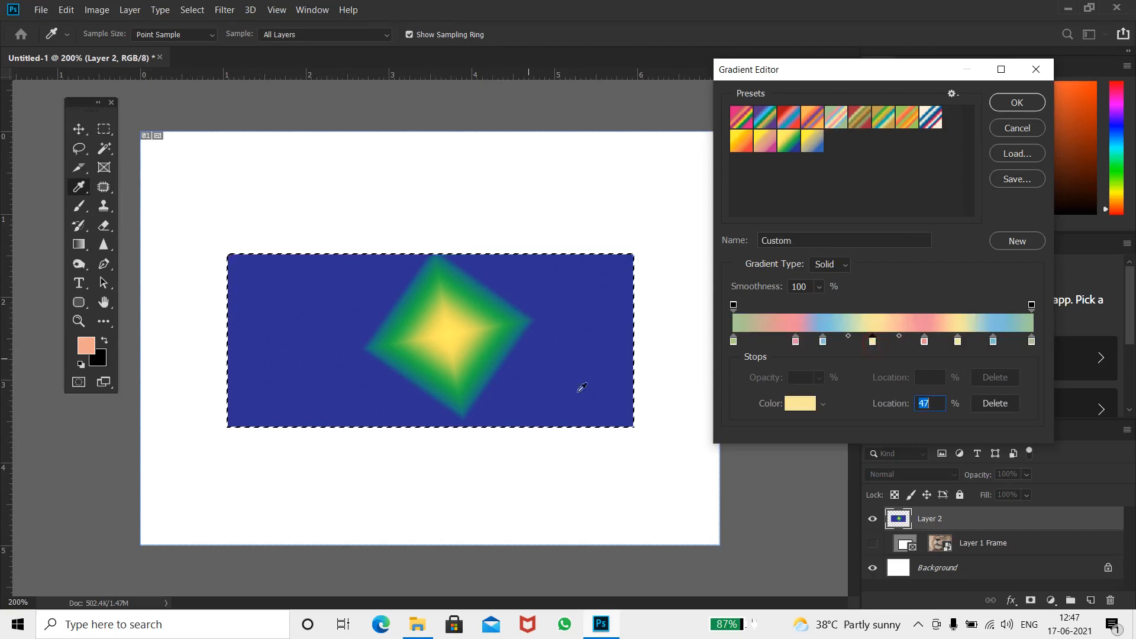
{"action": "left_click", "coordinate": [606, 399]}
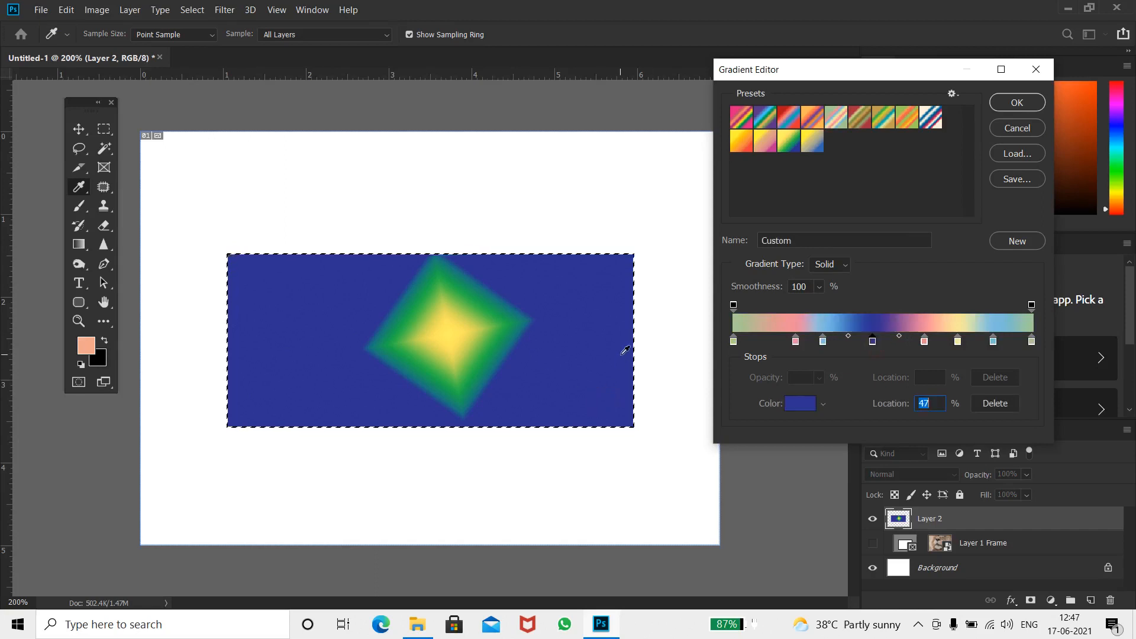
Load the Color Harmonies 2 gradient set, replacing the current presets
{"action": "left_click", "coordinate": [952, 94]}
{"action": "left_click", "coordinate": [1010, 230]}
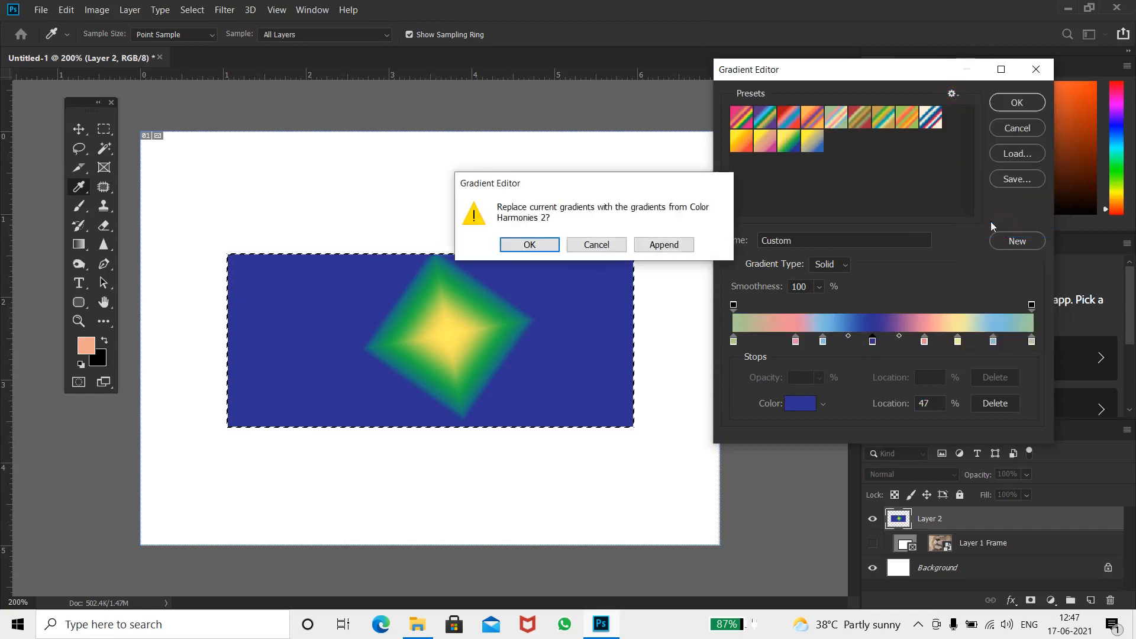
{"action": "left_click", "coordinate": [515, 246]}
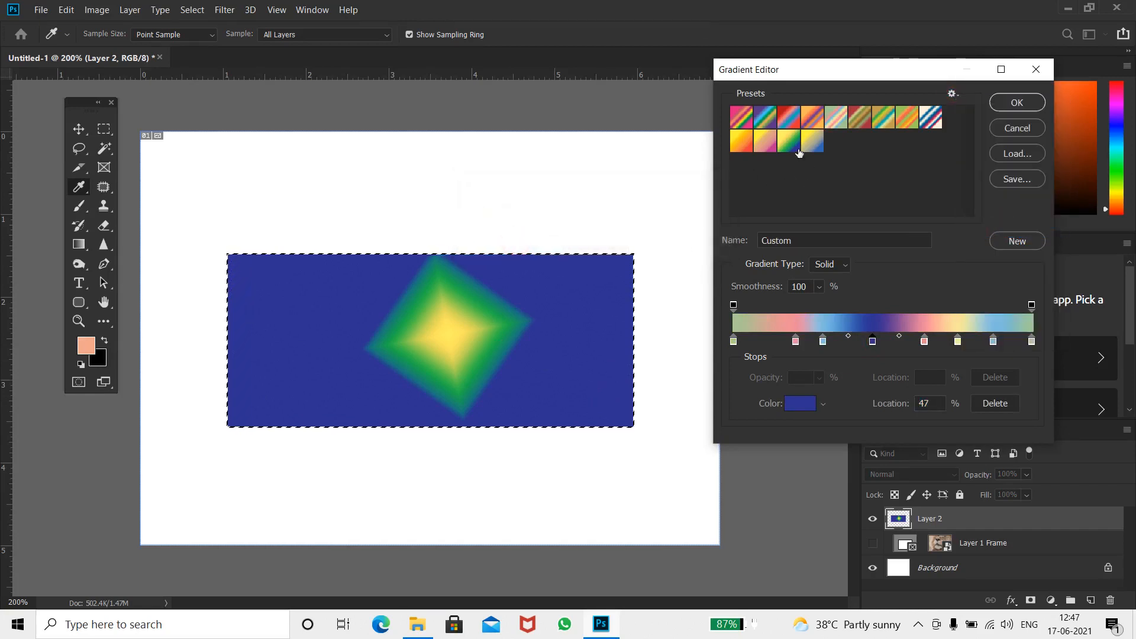
Append the Photographic Toning gradient set to the presets
{"action": "left_click", "coordinate": [952, 93]}
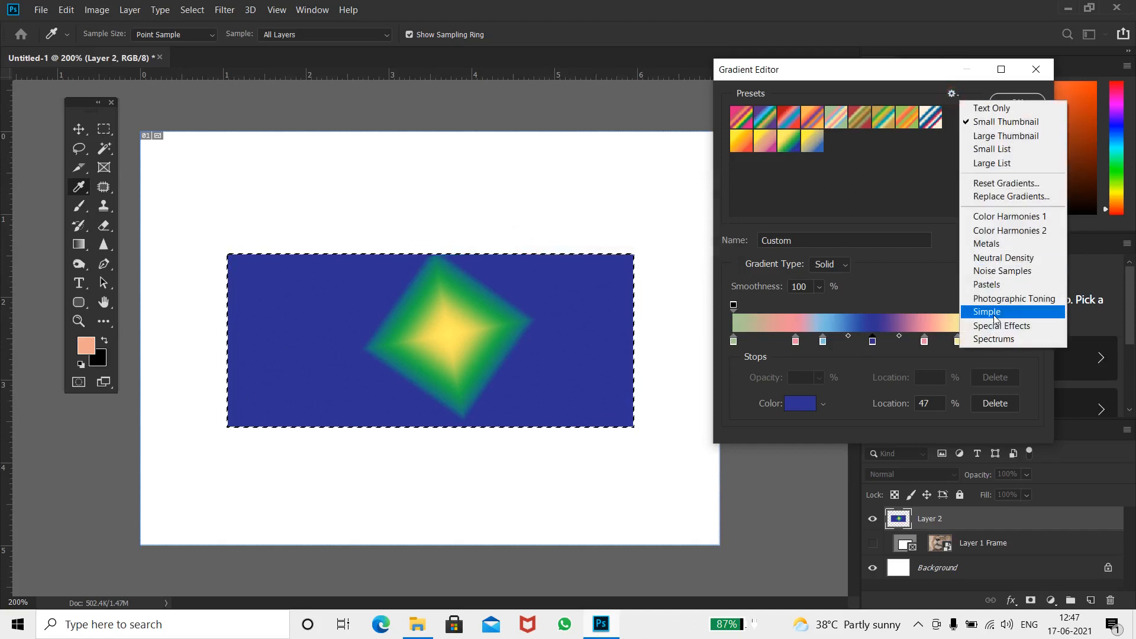
{"action": "left_click", "coordinate": [989, 292]}
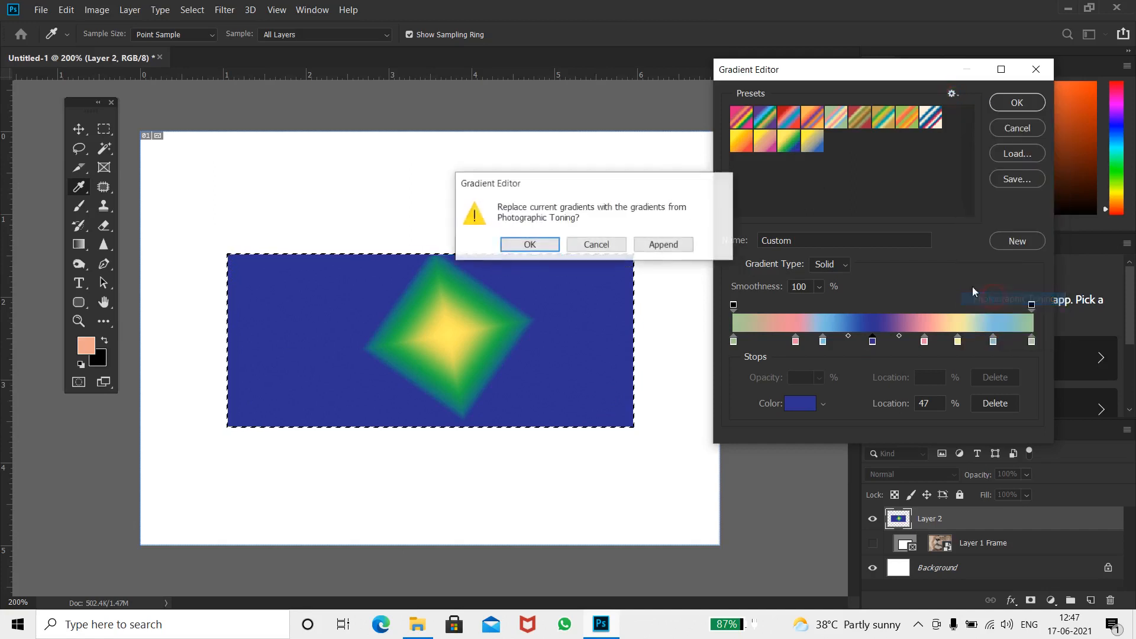
{"action": "left_click", "coordinate": [663, 246]}
Choose the Sepia 1 gradient and confirm the Gradient Editor
{"action": "left_click", "coordinate": [818, 173]}
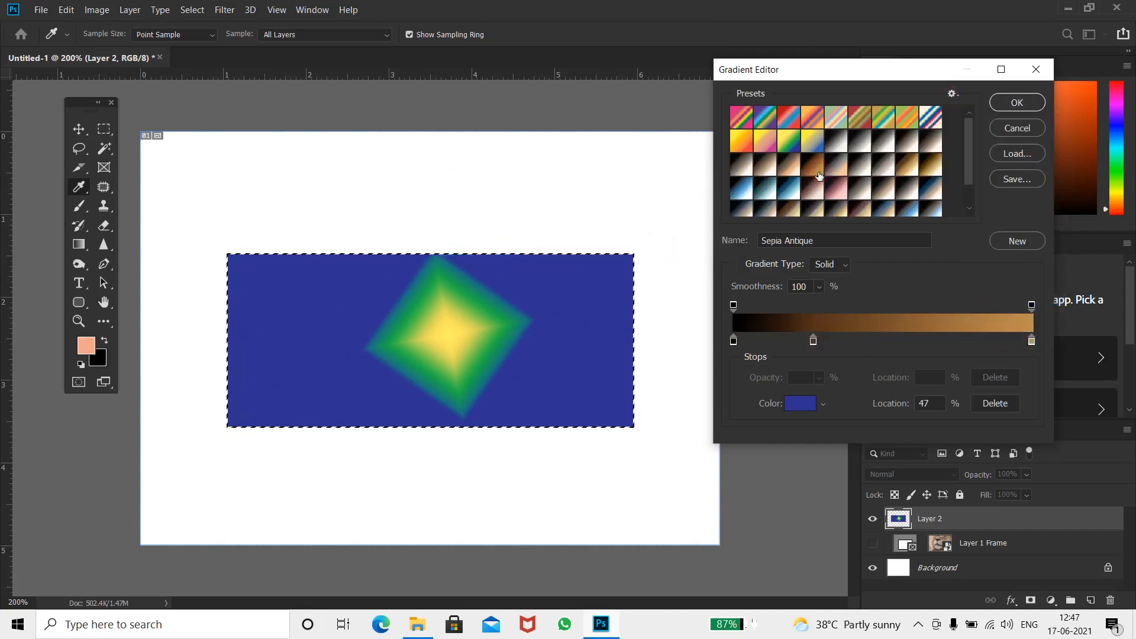
{"action": "left_click", "coordinate": [903, 142]}
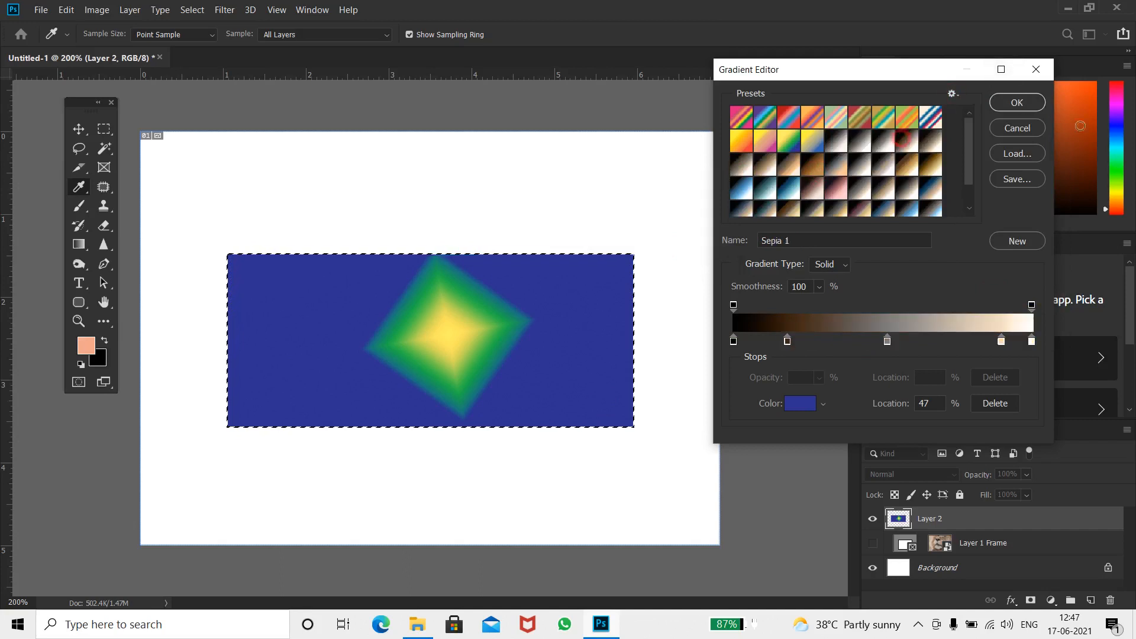
{"action": "left_click", "coordinate": [1018, 103]}
Fill the selection with the Sepia 1 gradient using a couple of drags
{"action": "left_click_drag", "start_coordinate": [692, 414], "coordinate": [133, 204]}
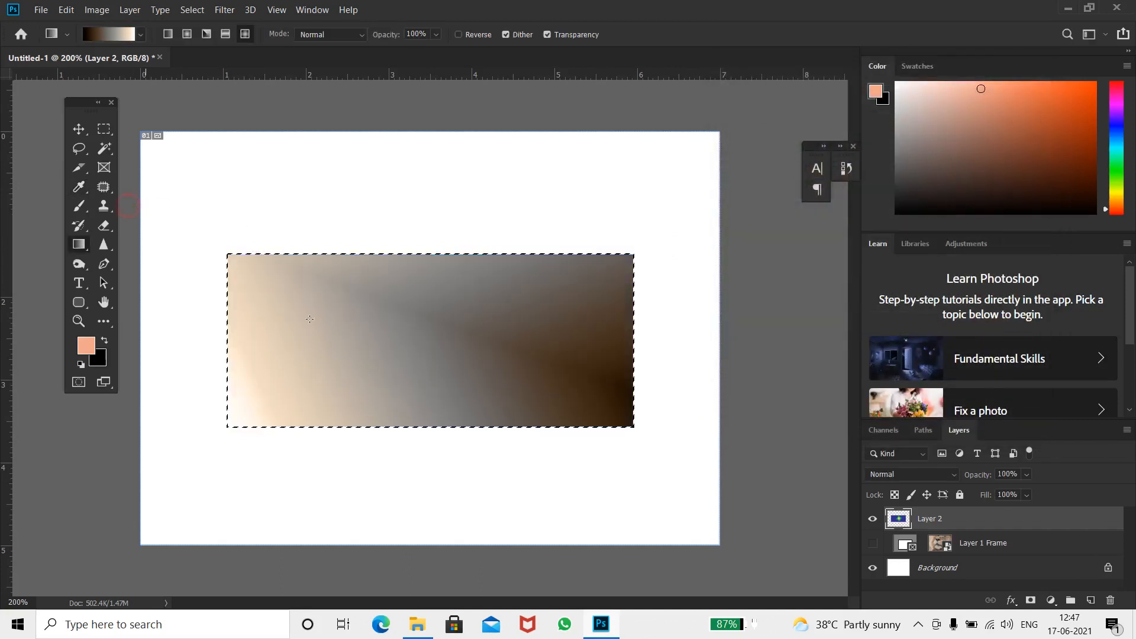
{"action": "left_click_drag", "start_coordinate": [541, 395], "coordinate": [356, 326]}
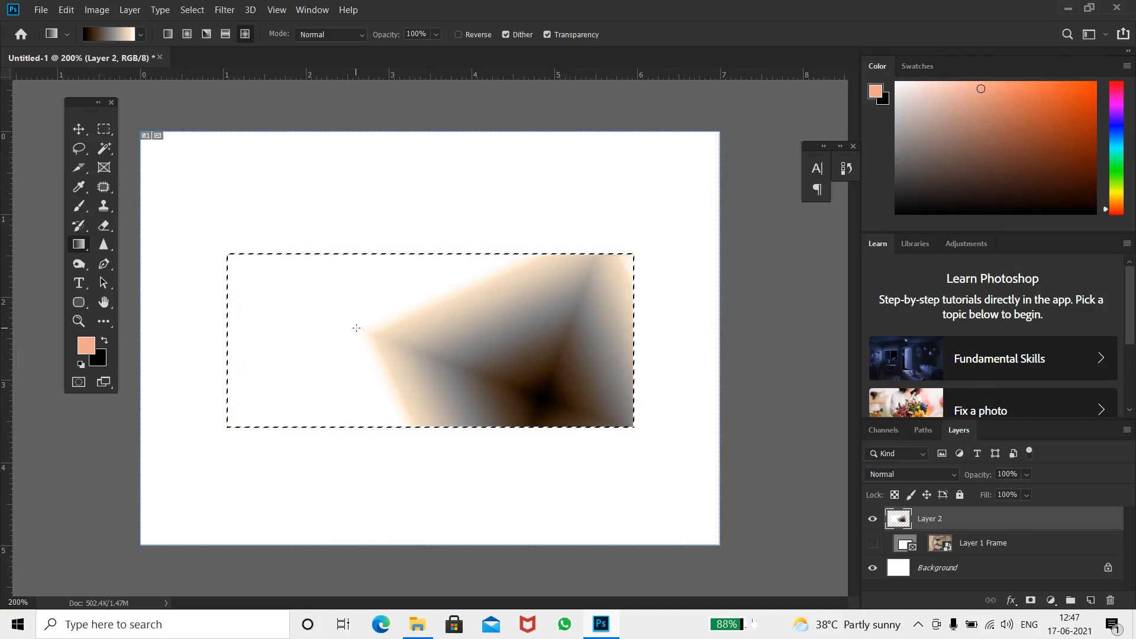
Fill the light part of the gradient with the foreground colour using the Paint Bucket Tool
{"action": "right_click", "coordinate": [86, 245]}
{"action": "left_click", "coordinate": [124, 258]}
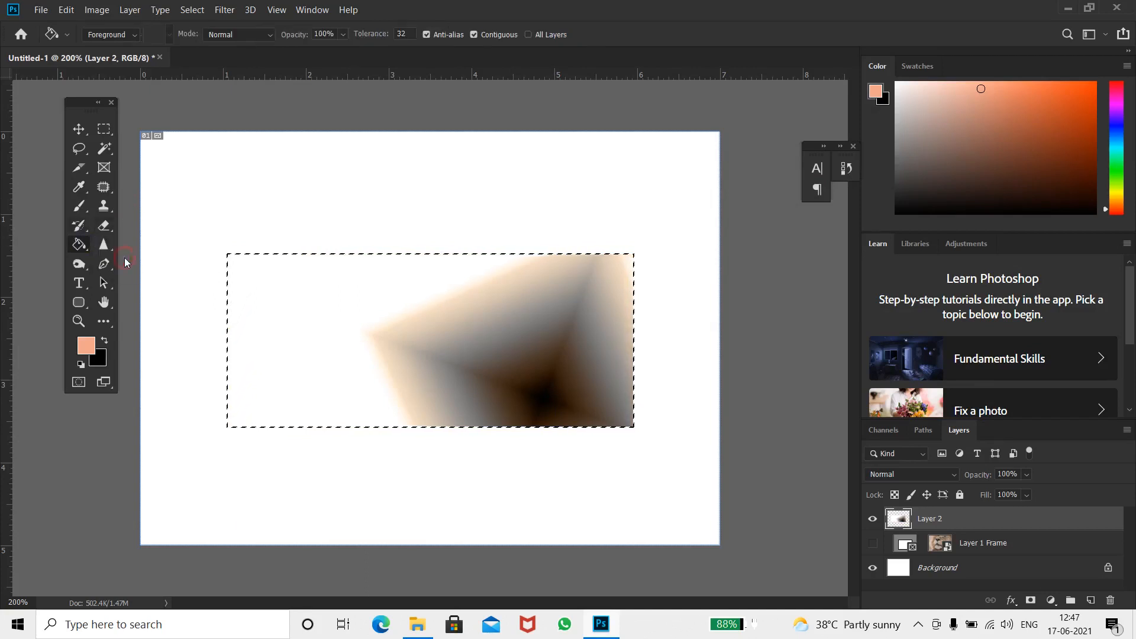
{"action": "left_click", "coordinate": [353, 349]}
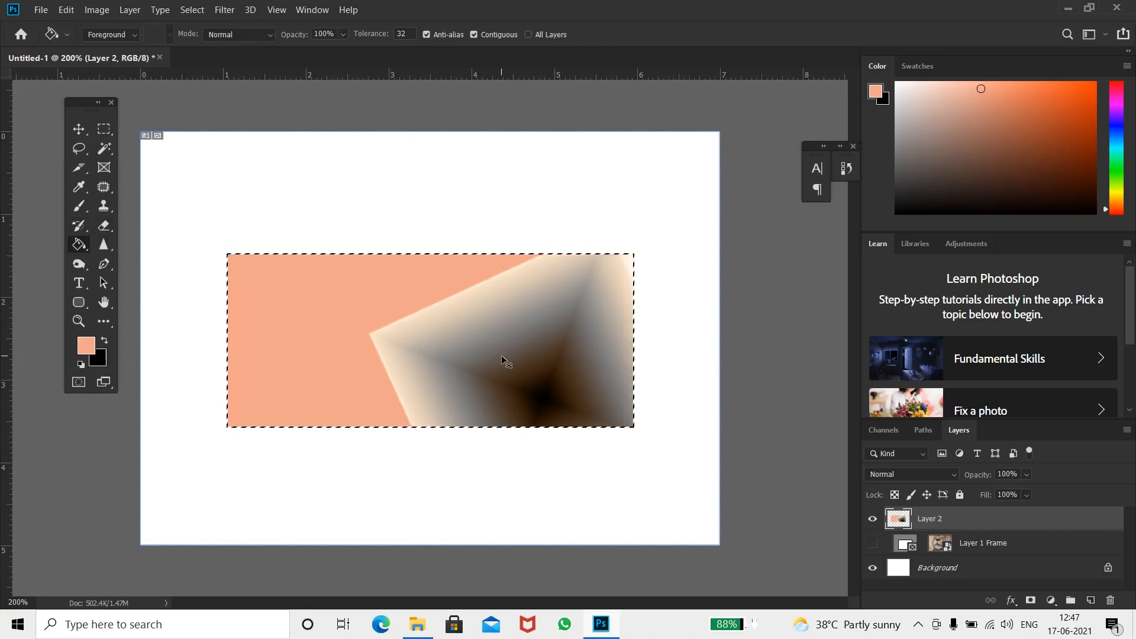
Add a new empty layer above the gradient layer
{"action": "key", "text": "ctrl+shift+n"}
{"action": "key", "text": "Return"}
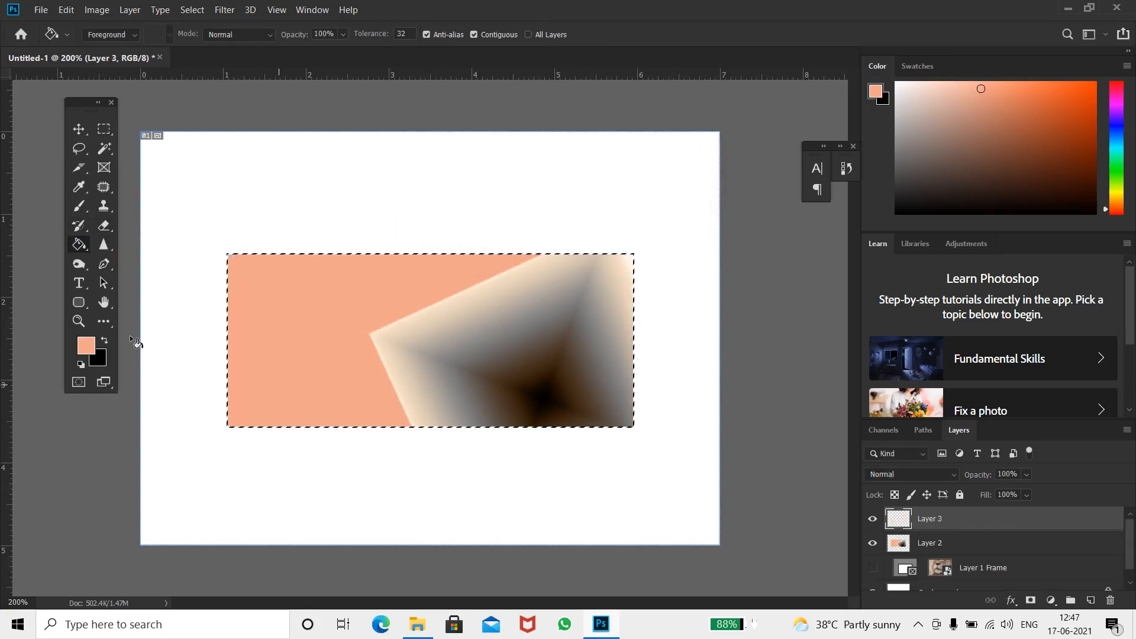
Pick a green foreground colour and fill the selection on the new layer with the Paint Bucket Tool
{"action": "left_click", "coordinate": [310, 344]}
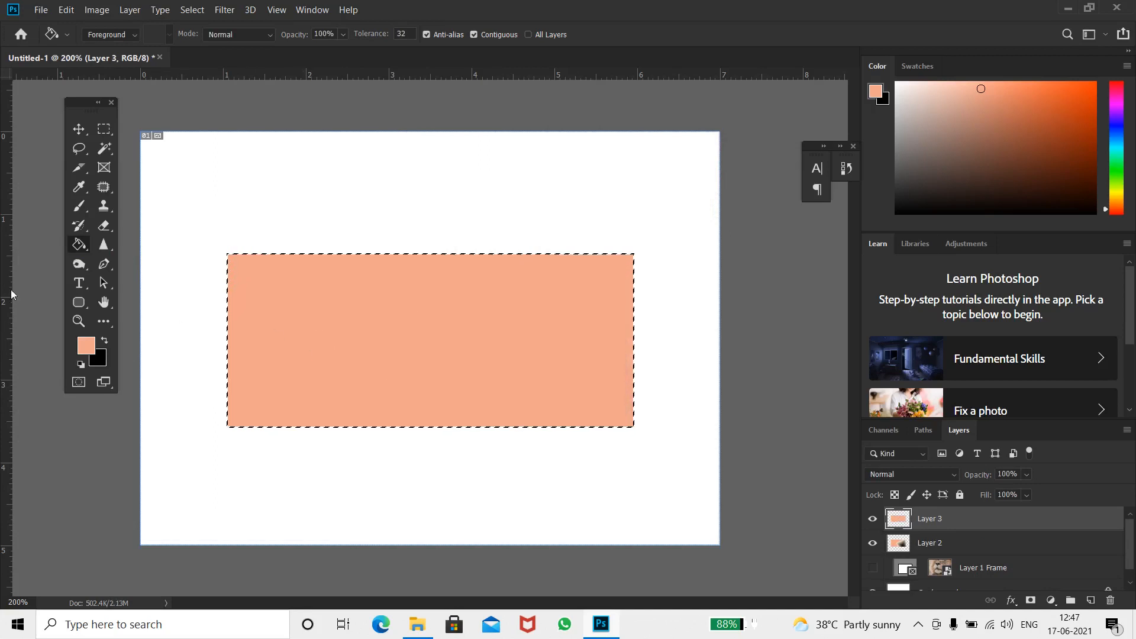
{"action": "left_click", "coordinate": [86, 356]}
{"action": "left_click", "coordinate": [905, 157]}
{"action": "left_click", "coordinate": [949, 273]}
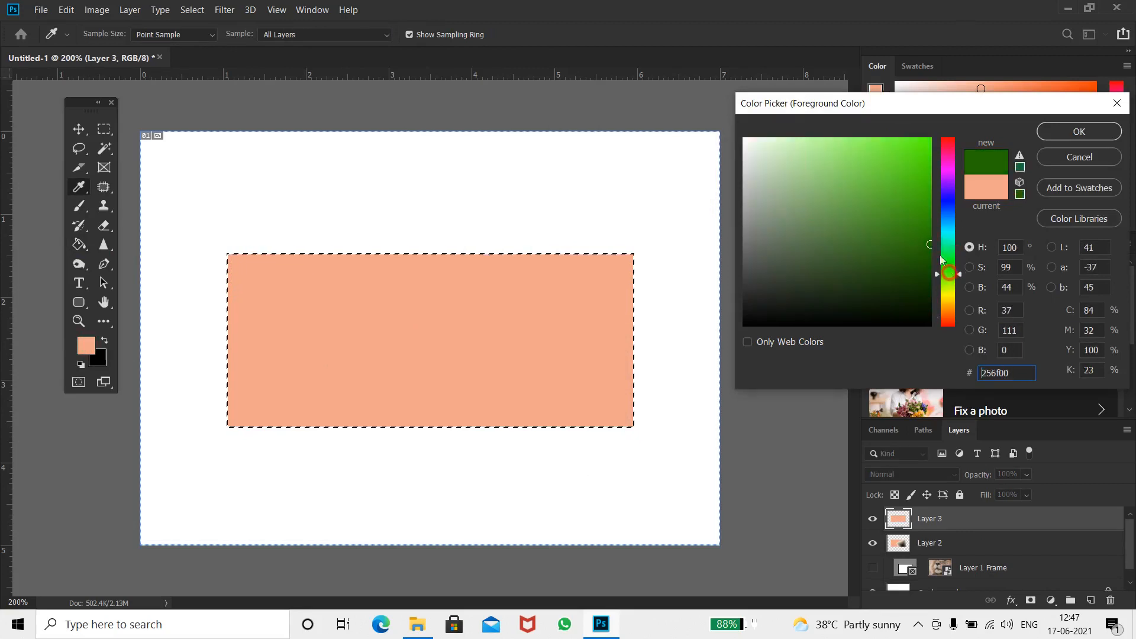
{"action": "left_click", "coordinate": [884, 166]}
{"action": "left_click", "coordinate": [1080, 132]}
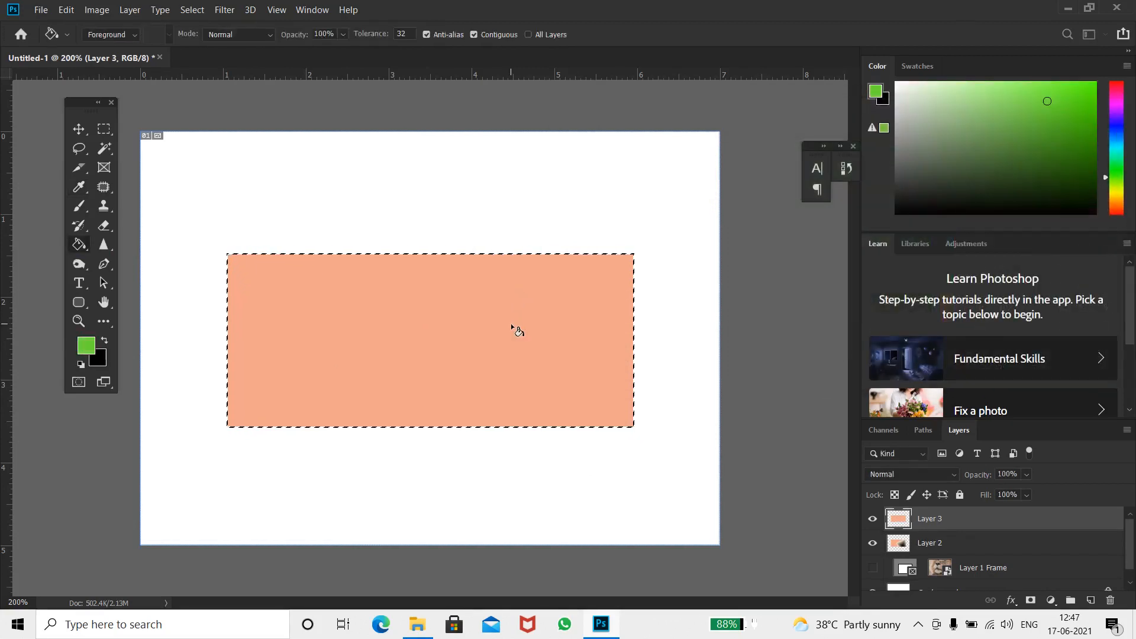
{"action": "left_click", "coordinate": [511, 325]}
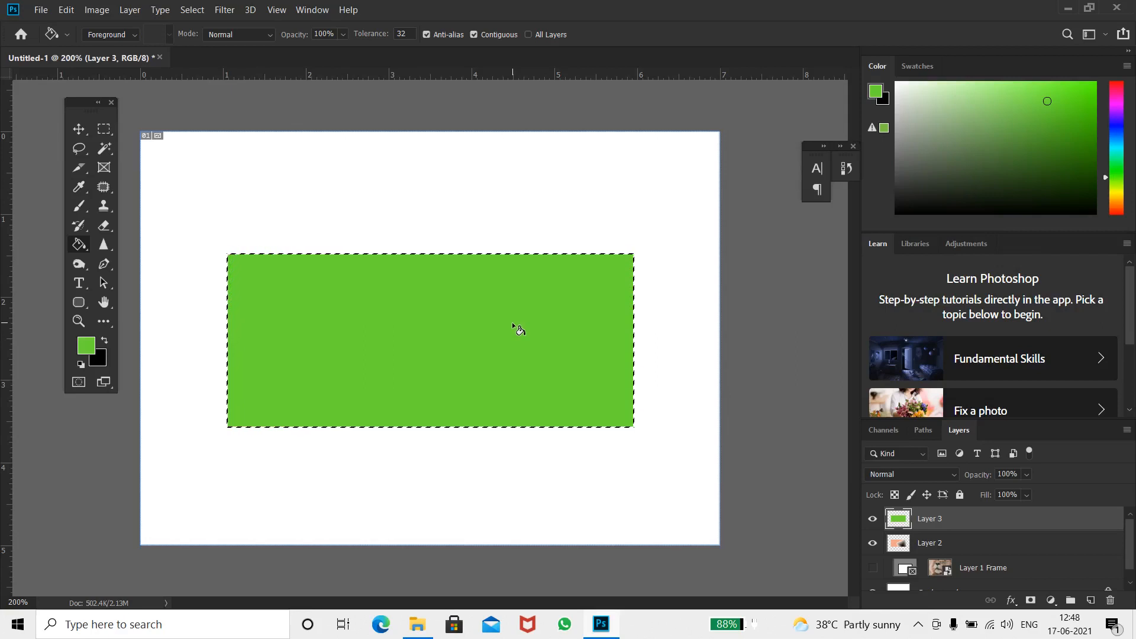
Deselect, then hide Layer 2 and Layer 3
{"action": "key", "text": "ctrl+d"}
{"action": "left_click", "coordinate": [873, 543]}
{"action": "left_click", "coordinate": [874, 519]}
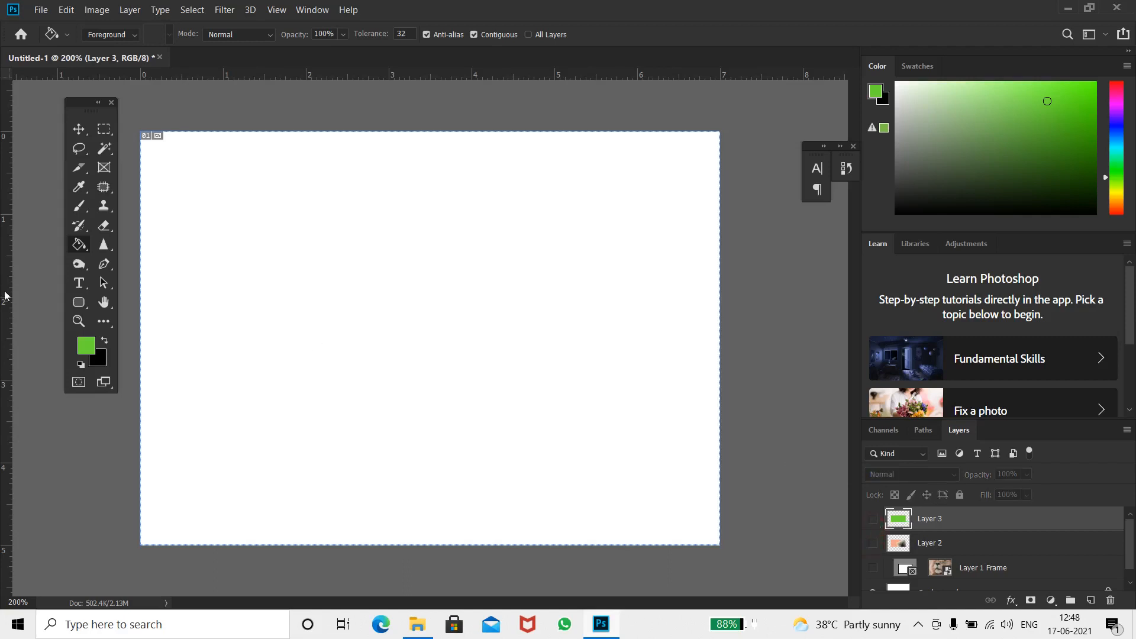
Draw a rectangle shape about 281 x 125 px with the Rectangle Tool
{"action": "left_click", "coordinate": [88, 307]}
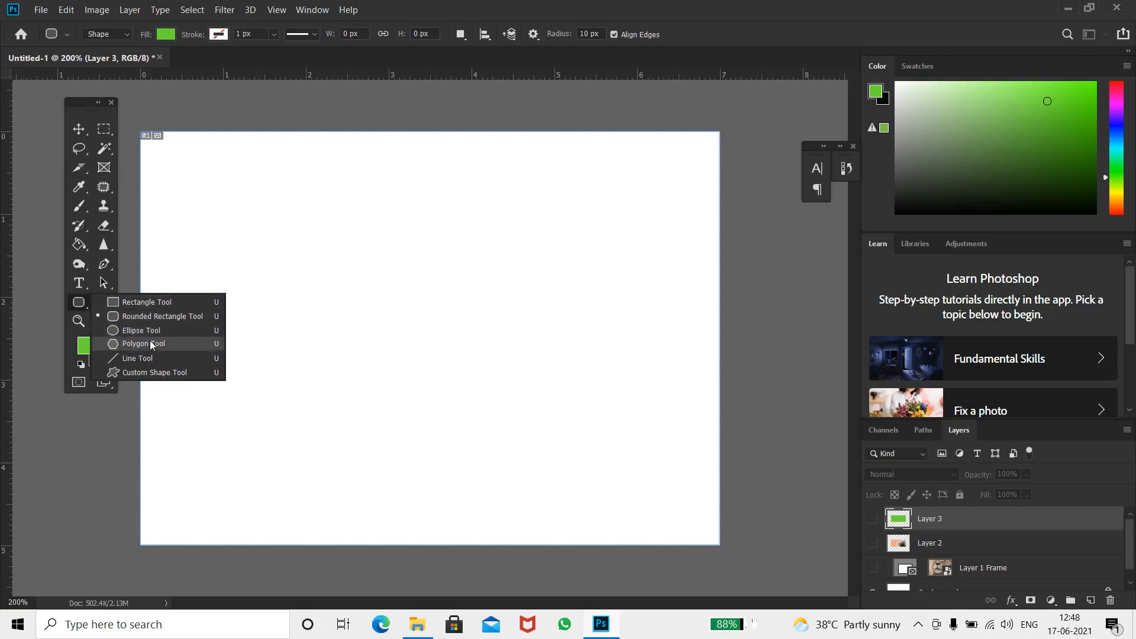
{"action": "left_click", "coordinate": [161, 302]}
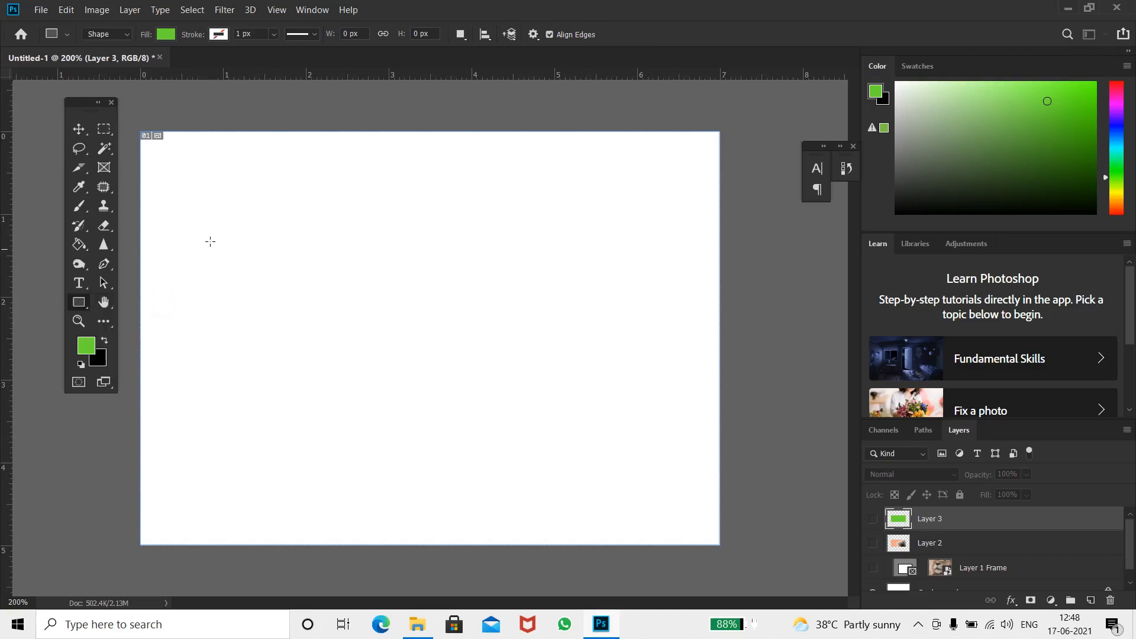
{"action": "left_click_drag", "start_coordinate": [208, 240], "coordinate": [541, 389]}
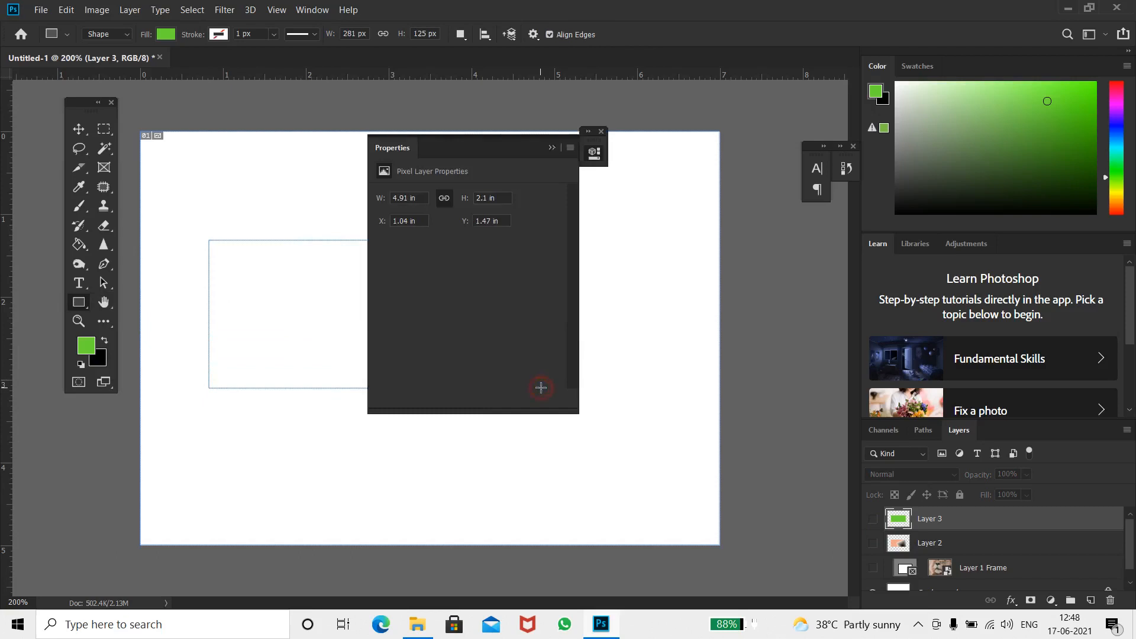
{"action": "left_click_drag", "start_coordinate": [475, 142], "coordinate": [769, 136]}
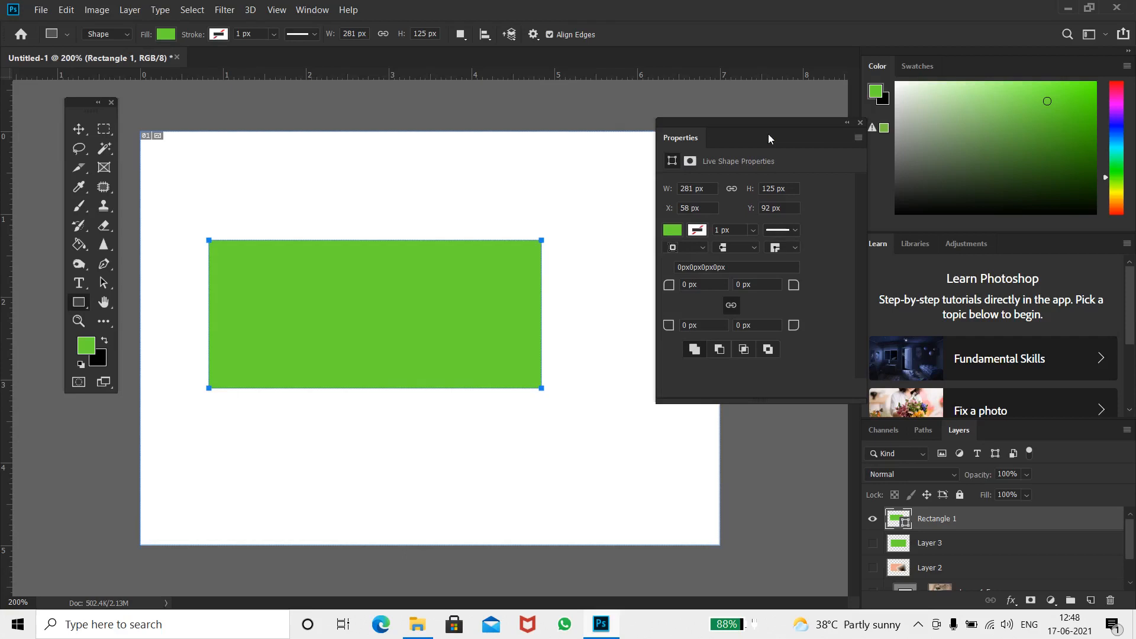
Set the rectangle's stroke width to about 0.73 px
{"action": "left_click", "coordinate": [754, 230]}
{"action": "left_click", "coordinate": [790, 249]}
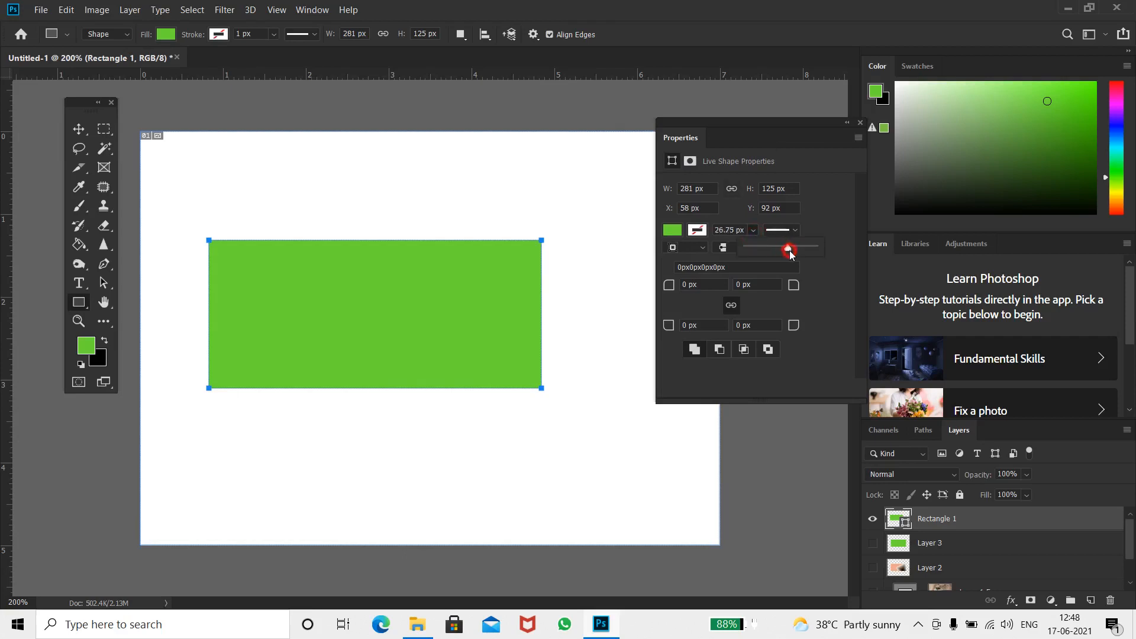
{"action": "left_click_drag", "start_coordinate": [793, 254], "coordinate": [749, 249]}
{"action": "left_click_drag", "start_coordinate": [751, 250], "coordinate": [755, 250]}
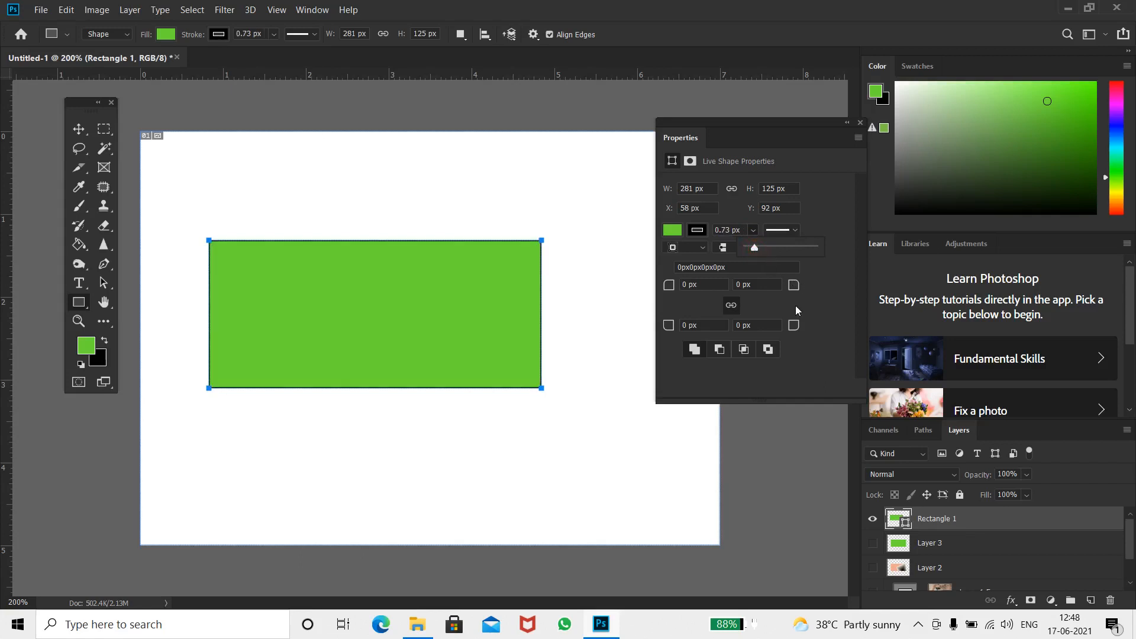
Try out the path operation options on the rectangle shape
{"action": "left_click", "coordinate": [722, 350]}
{"action": "left_click", "coordinate": [742, 350]}
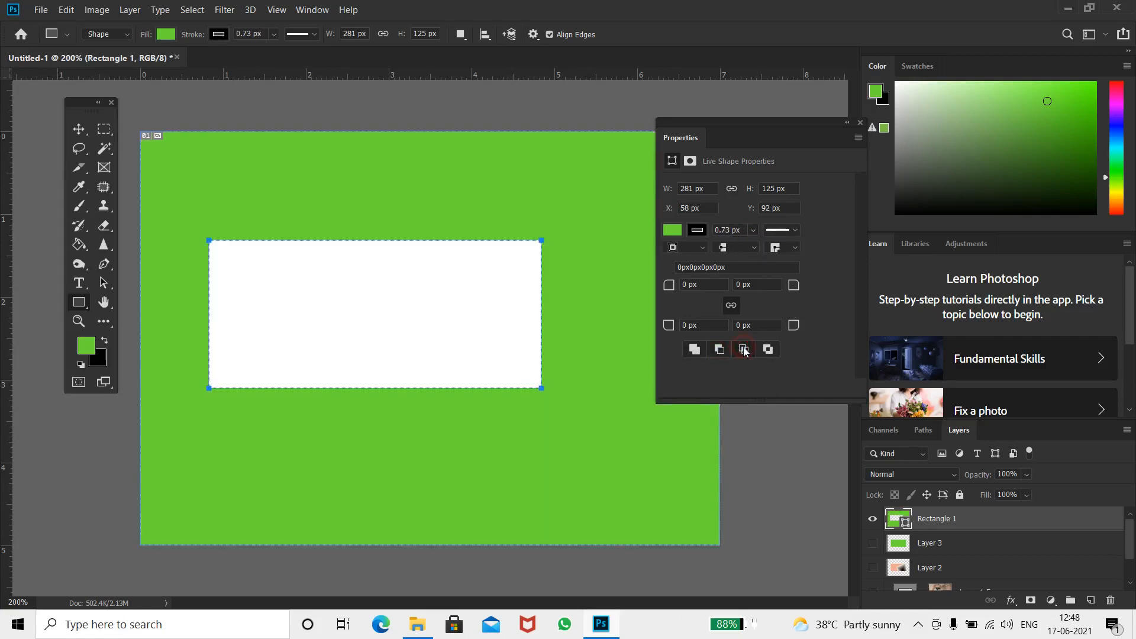
{"action": "left_click", "coordinate": [767, 350]}
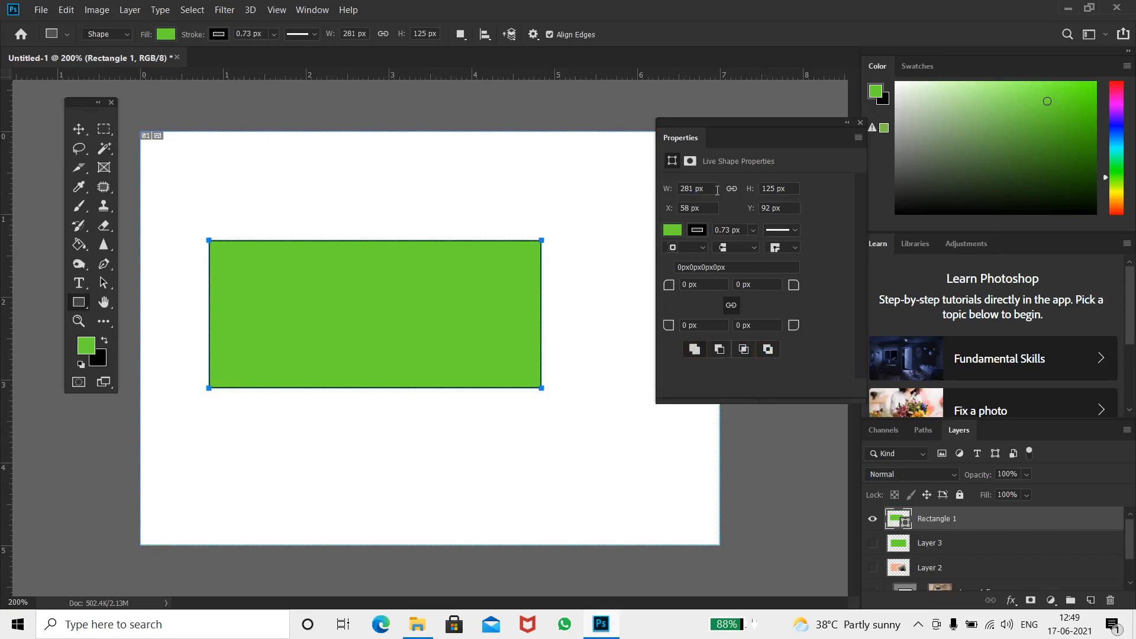
Set the rectangle's width to 290 px and switch its stroke corner type to round
{"action": "double_click", "coordinate": [683, 188]}
{"action": "type", "text": "290"}
{"action": "key", "text": "Return"}
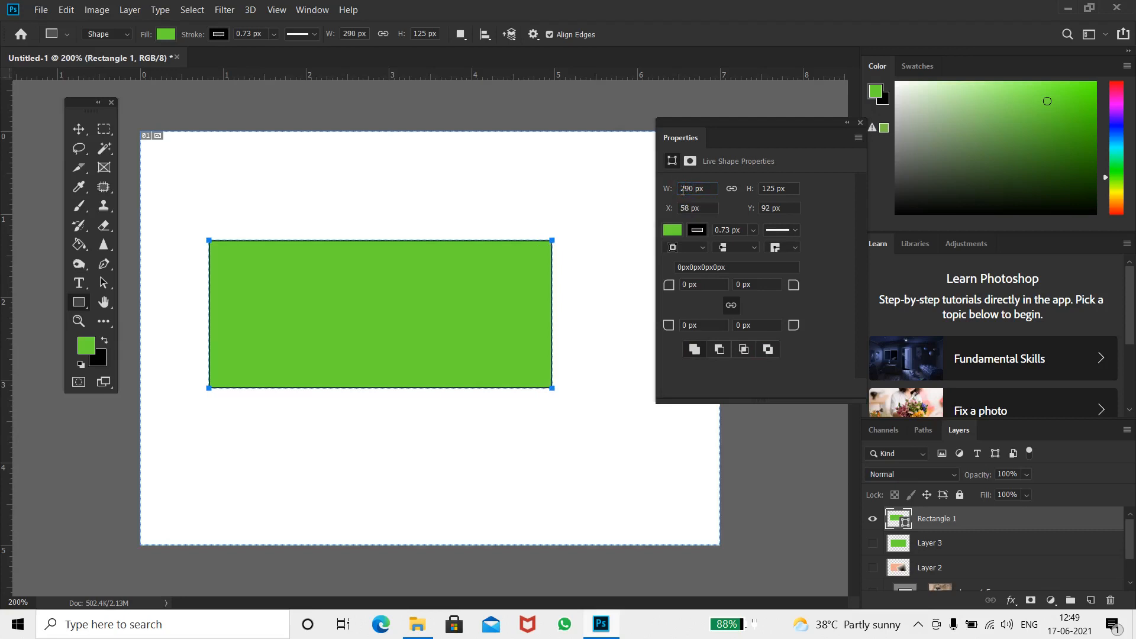
{"action": "left_click", "coordinate": [788, 249]}
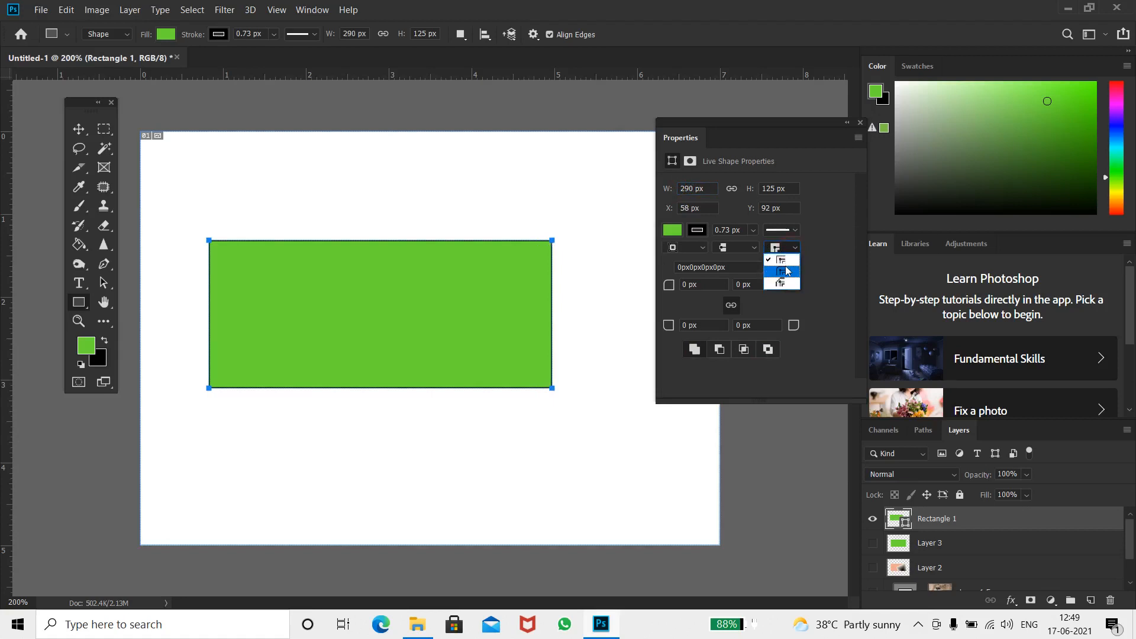
{"action": "left_click", "coordinate": [786, 270]}
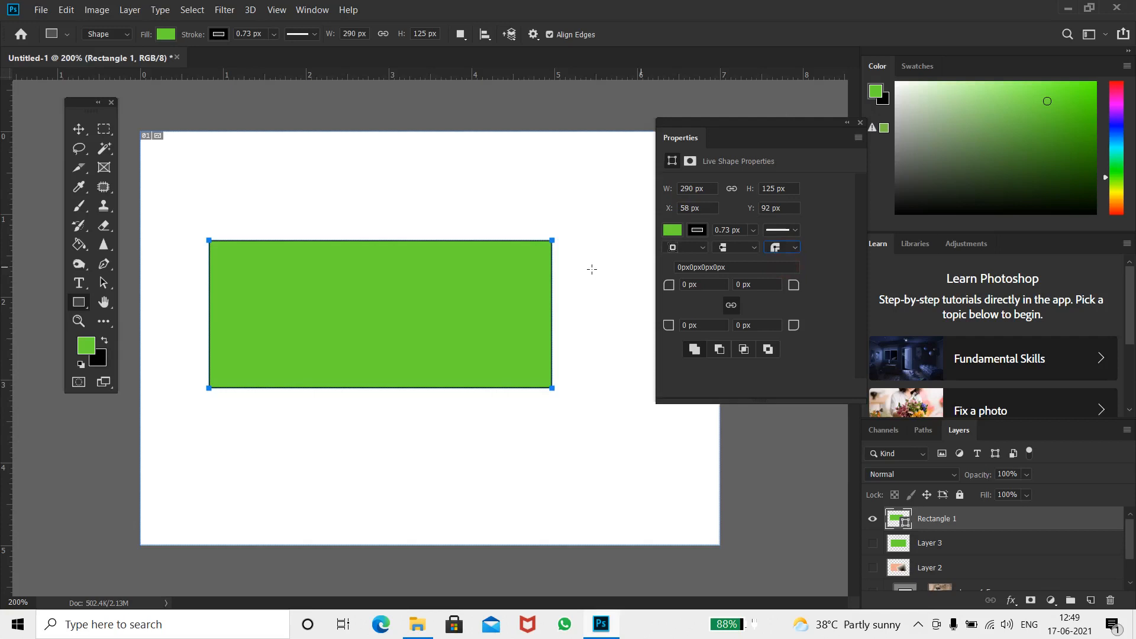
Increase the rectangle's stroke width to about 4.95 px
{"action": "key", "text": "ctrl+plus"}
{"action": "key", "text": "ctrl+plus"}
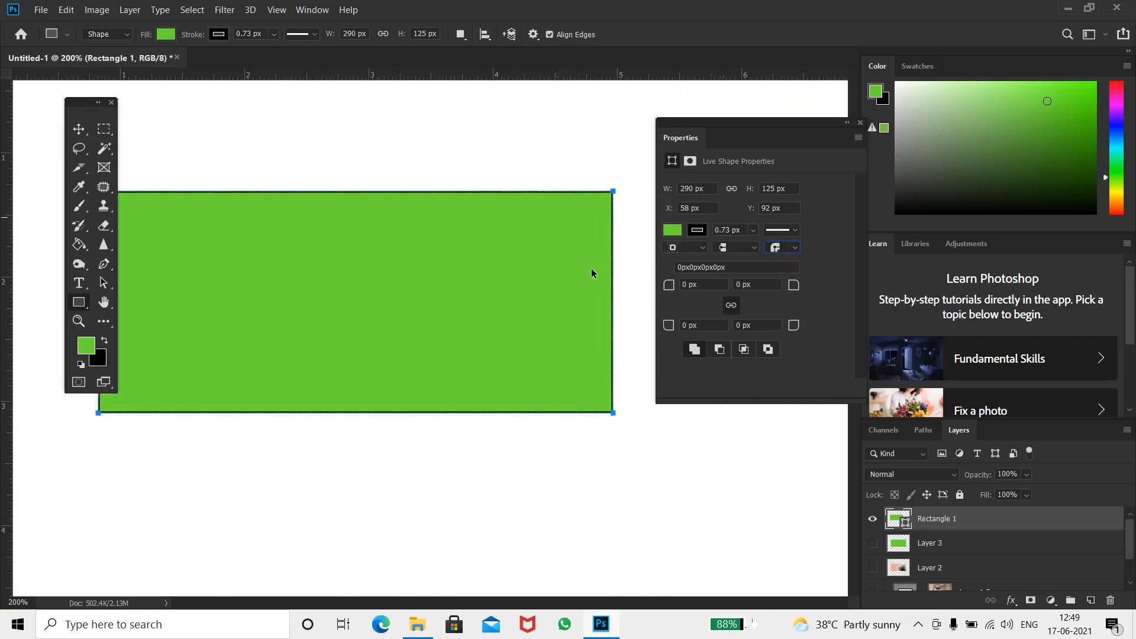
{"action": "key", "text": "space"}
{"action": "left_click_drag", "start_coordinate": [567, 242], "coordinate": [394, 286]}
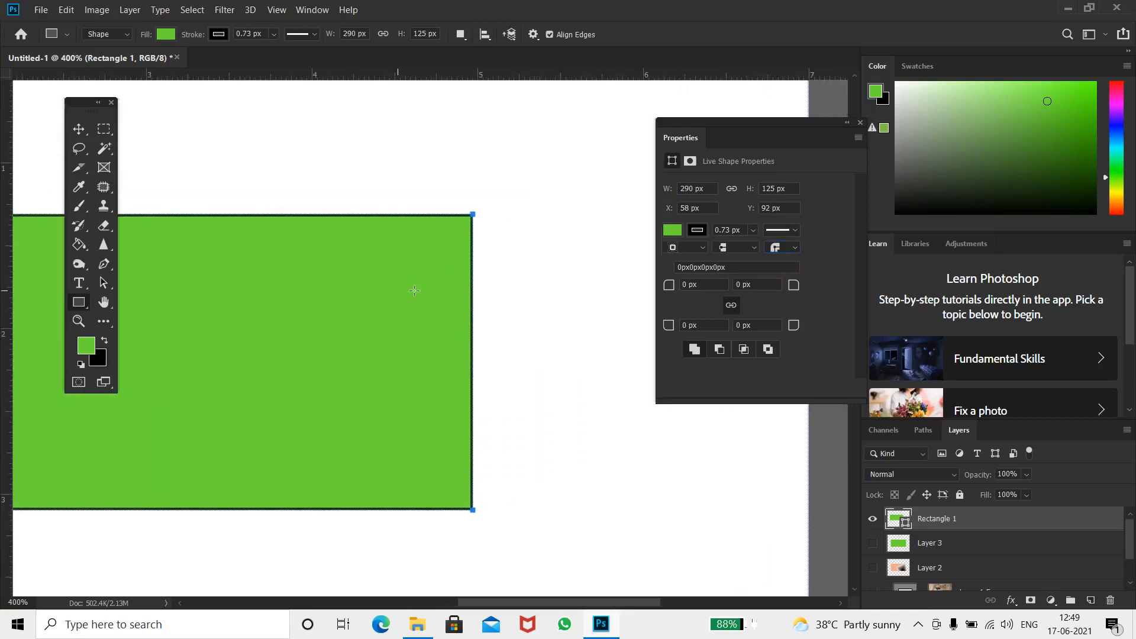
{"action": "left_click", "coordinate": [752, 231]}
{"action": "left_click_drag", "start_coordinate": [758, 248], "coordinate": [765, 251]}
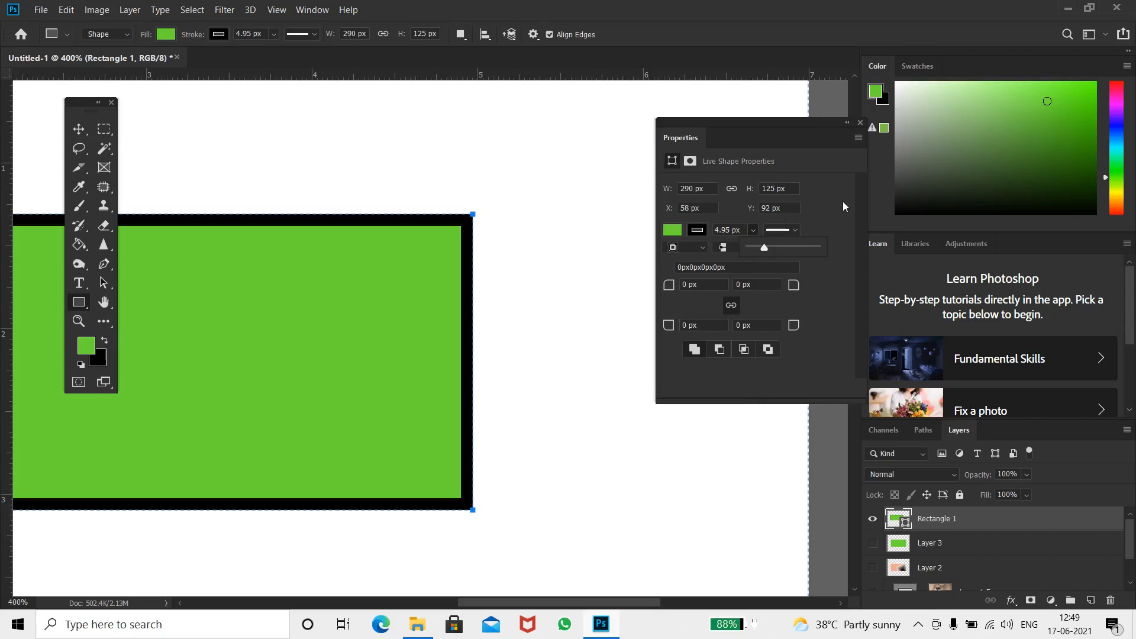
Set the stroke corners to bevel and the stroke caps to round
{"action": "left_click", "coordinate": [793, 245]}
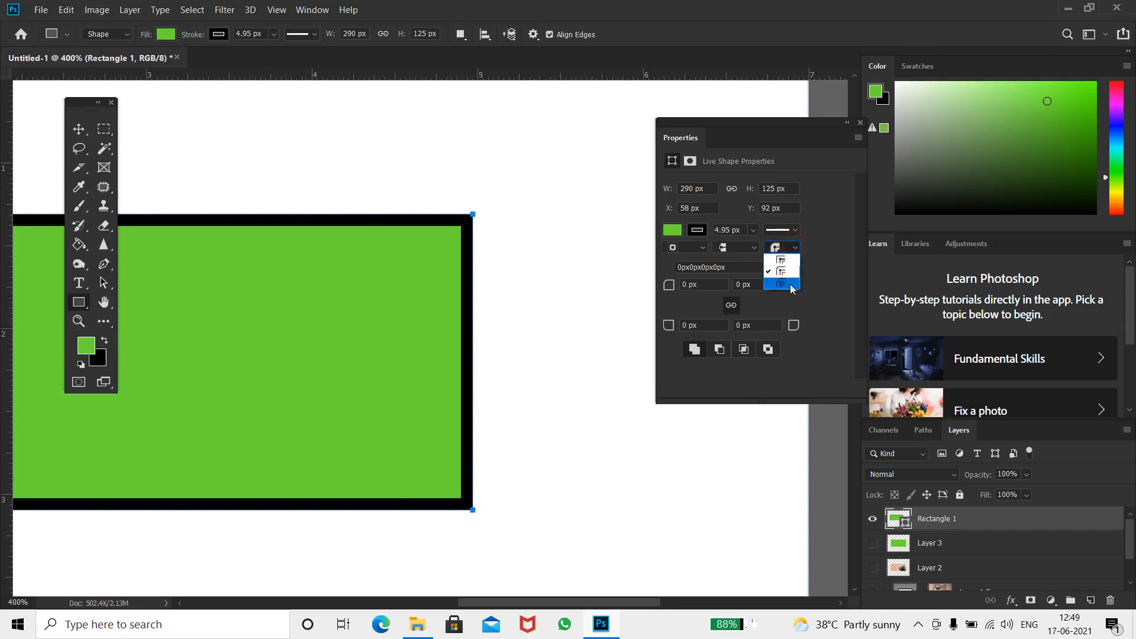
{"action": "left_click", "coordinate": [791, 286]}
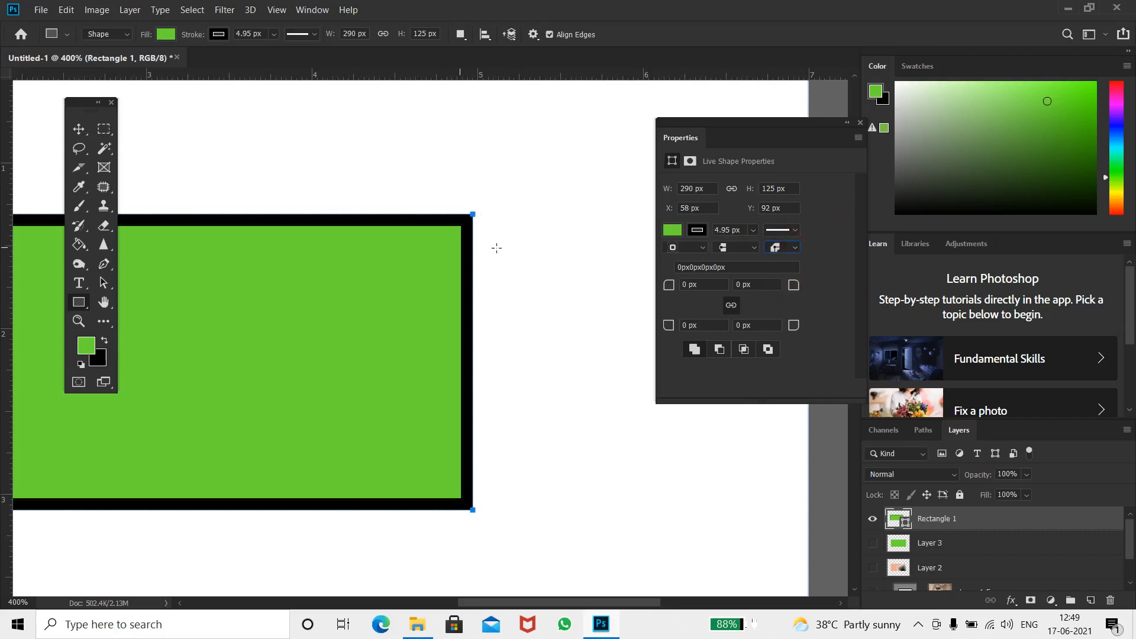
{"action": "left_click", "coordinate": [754, 247]}
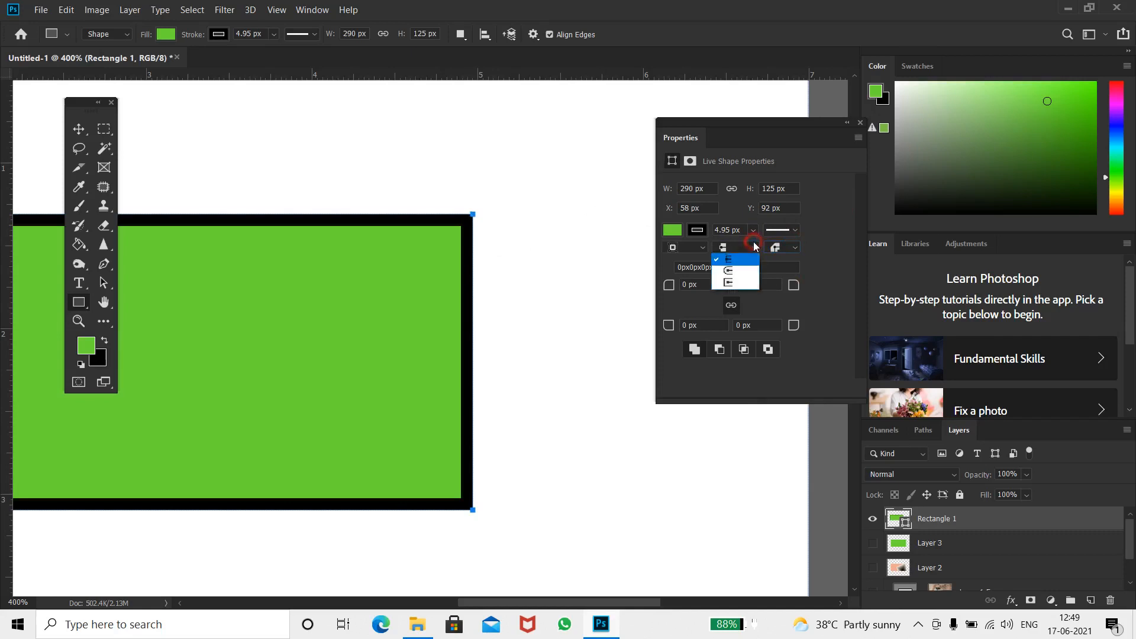
{"action": "left_click", "coordinate": [746, 272]}
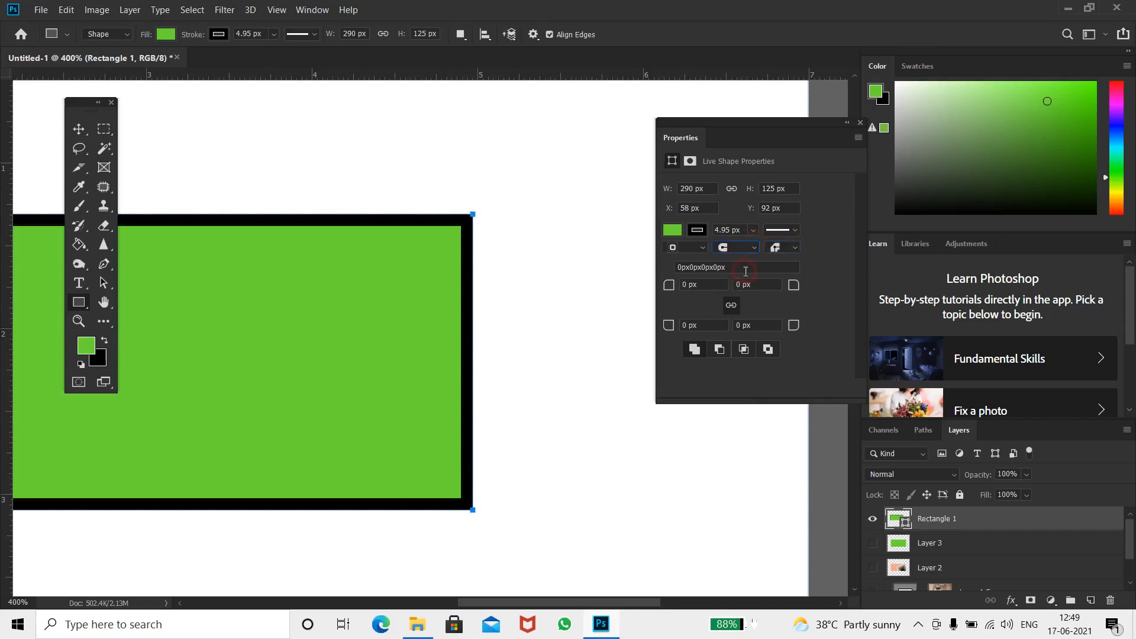
Set the stroke width to 0 px and the stroke caps to square
{"action": "left_click", "coordinate": [696, 248]}
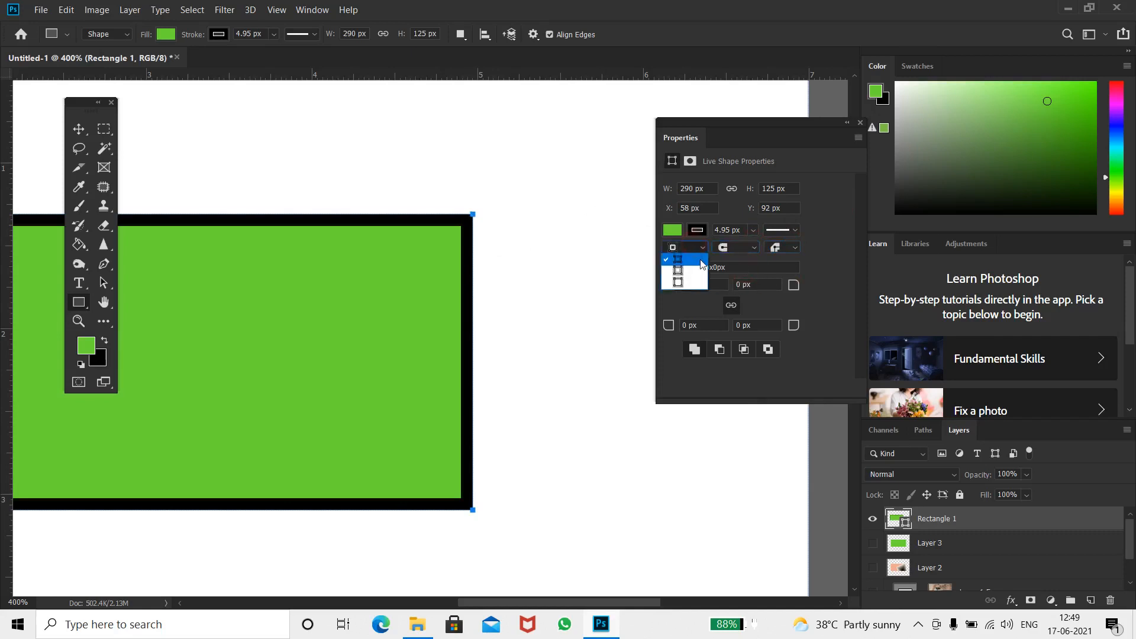
{"action": "left_click", "coordinate": [820, 245]}
{"action": "left_click", "coordinate": [752, 231]}
{"action": "left_click_drag", "start_coordinate": [729, 254], "coordinate": [722, 253]}
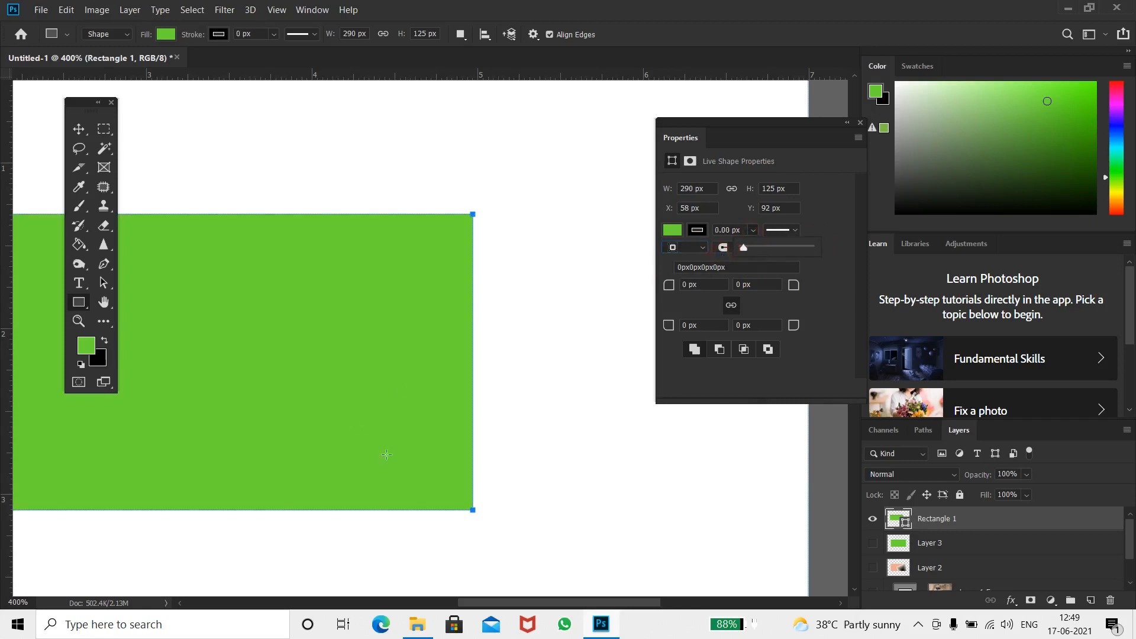
{"action": "left_click", "coordinate": [725, 248]}
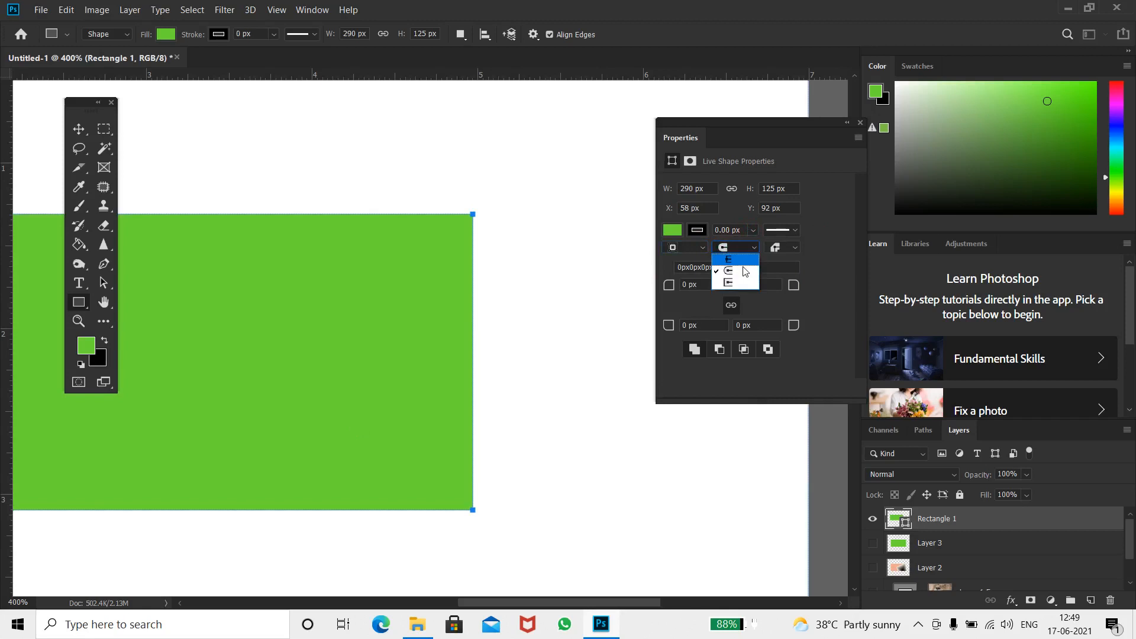
{"action": "left_click", "coordinate": [733, 287]}
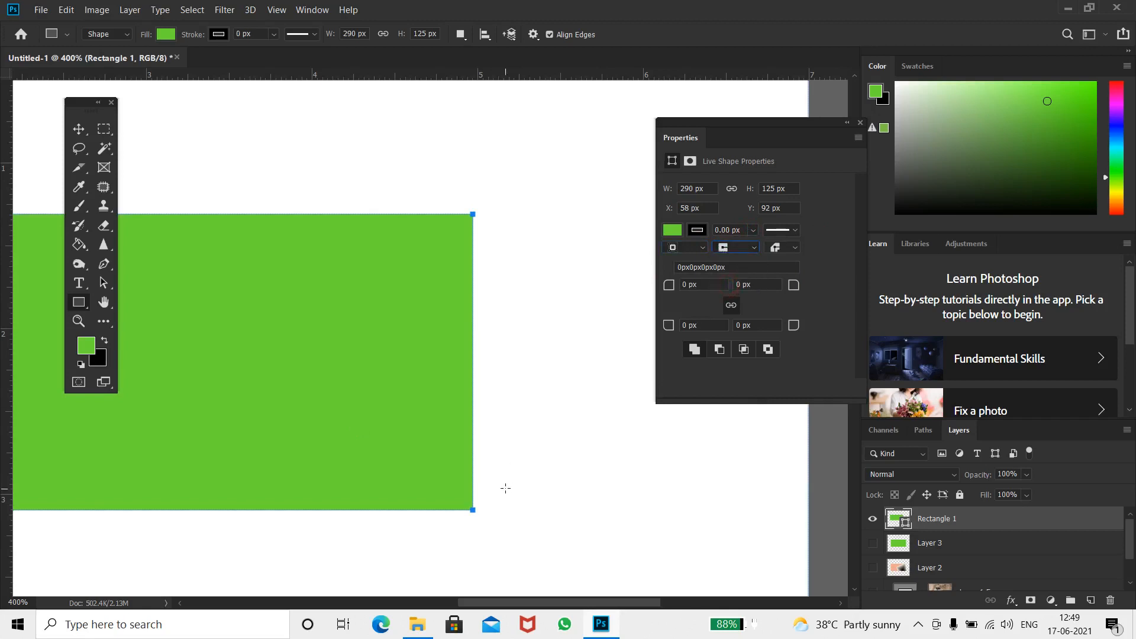
Zoom in closely to examine the rectangle's top-right corner
{"action": "key", "text": "ctrl+plus"}
{"action": "key", "text": "ctrl+plus"}
{"action": "key", "text": "ctrl+plus"}
{"action": "key", "text": "ctrl+plus"}
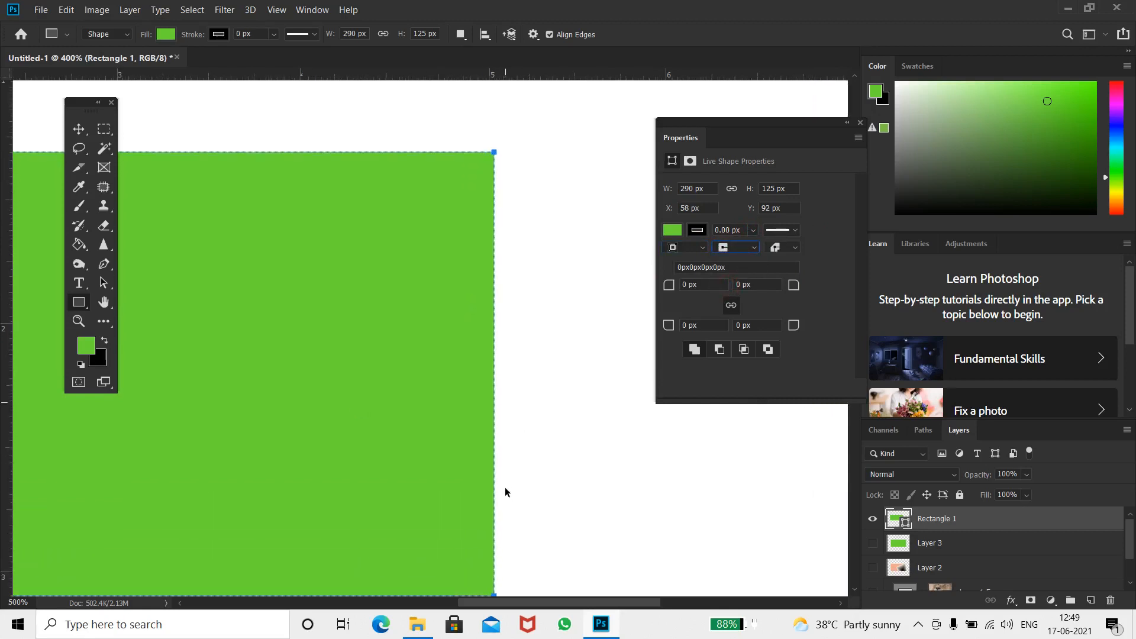
{"action": "key", "text": "ctrl+plus"}
{"action": "left_click_drag", "start_coordinate": [538, 259], "coordinate": [539, 405]}
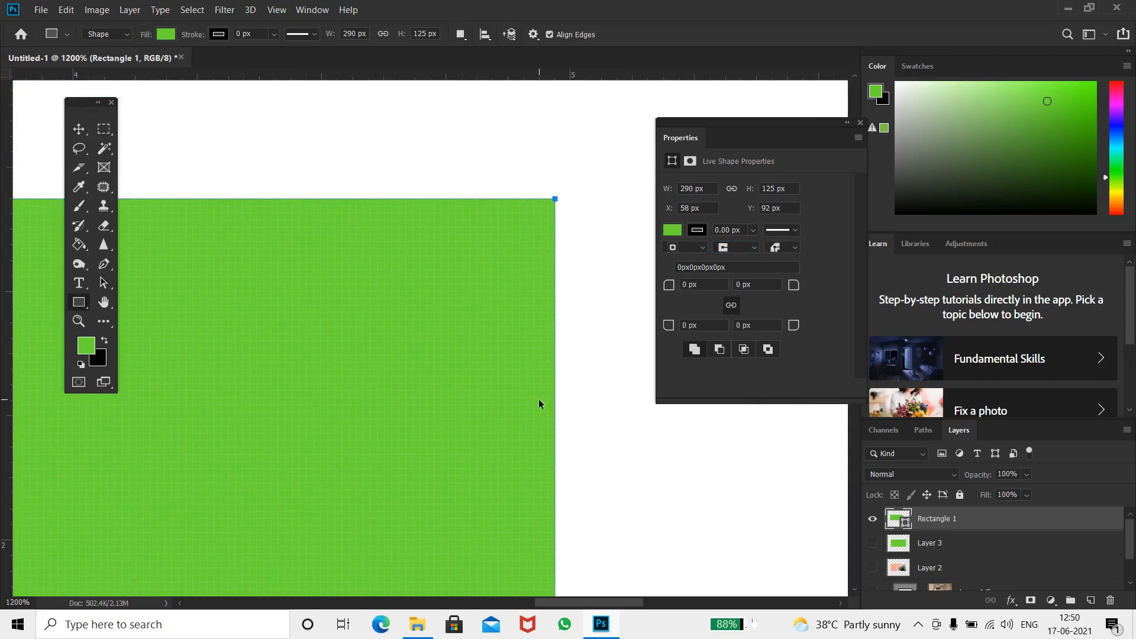
{"action": "key", "text": "ctrl+plus"}
{"action": "key", "text": "ctrl+plus"}
{"action": "key", "text": "ctrl+plus"}
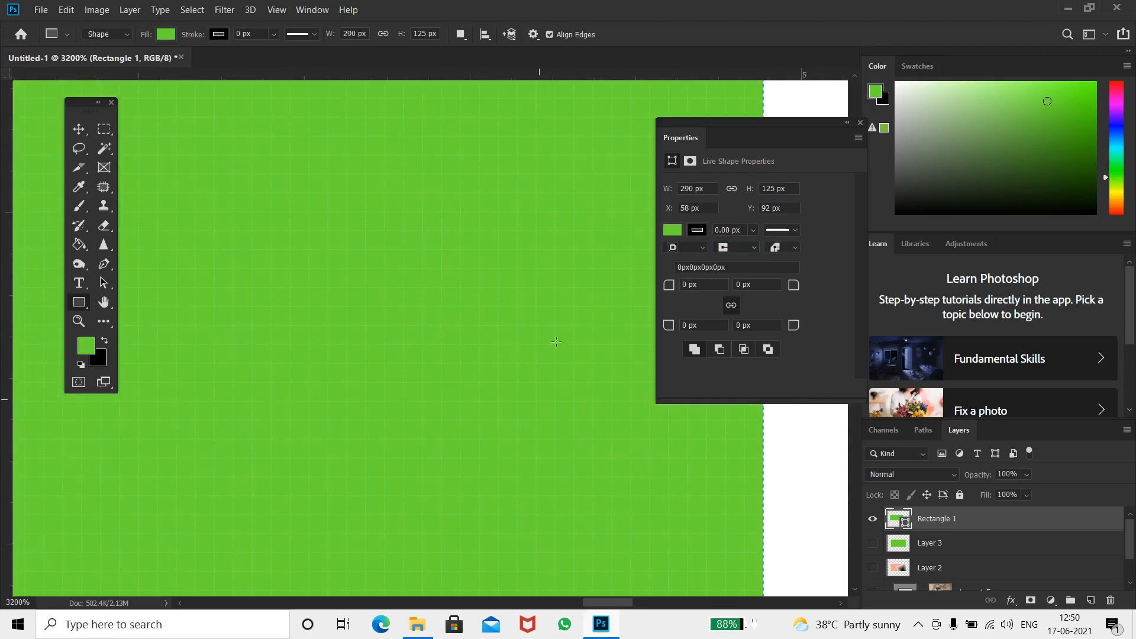
{"action": "left_click_drag", "start_coordinate": [582, 249], "coordinate": [366, 568]}
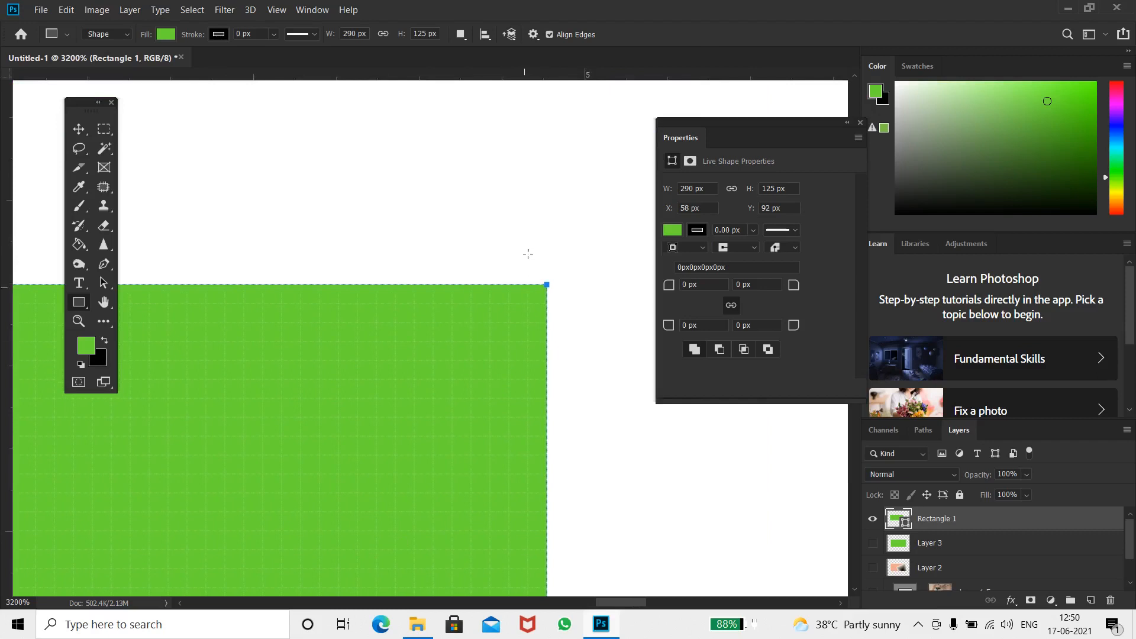
Adjust the stroke alignment and set the stroke caps back to round
{"action": "left_click", "coordinate": [688, 248]}
{"action": "left_click", "coordinate": [700, 265]}
{"action": "left_click", "coordinate": [758, 250]}
{"action": "left_click", "coordinate": [749, 274]}
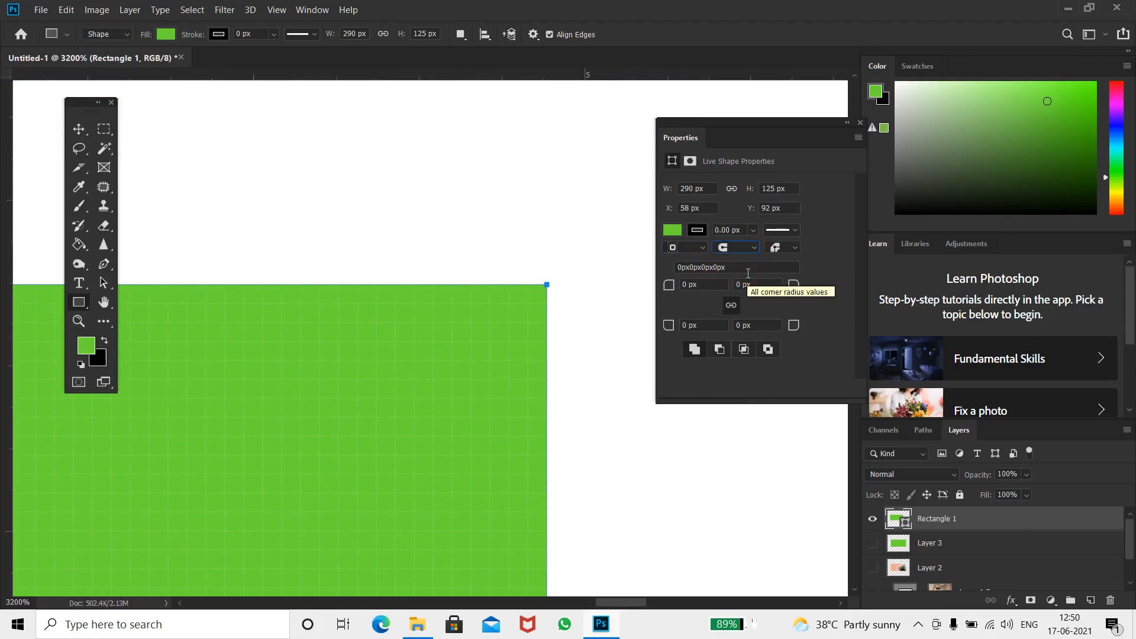
{"action": "key", "text": "ctrl+minus"}
{"action": "key", "text": "ctrl+minus"}
{"action": "key", "text": "ctrl+minus"}
{"action": "key", "text": "ctrl+minus"}
{"action": "key", "text": "ctrl+minus"}
{"action": "key", "text": "ctrl+minus"}
{"action": "key", "text": "ctrl+minus"}
{"action": "key", "text": "ctrl+minus"}
{"action": "key", "text": "ctrl+minus"}
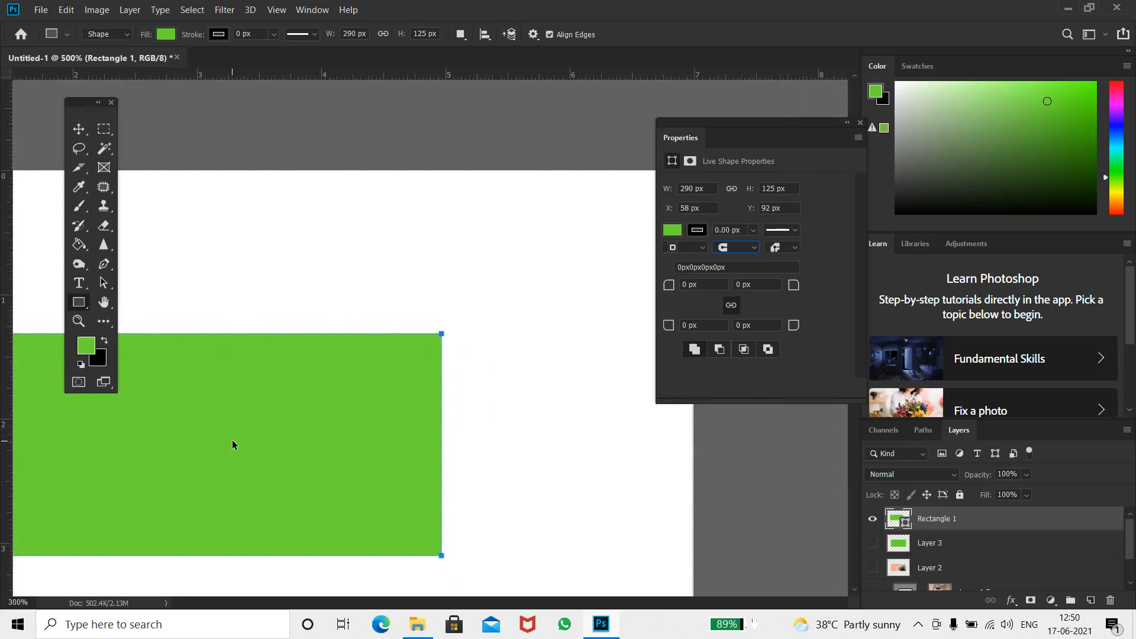
{"action": "key", "text": "ctrl+minus"}
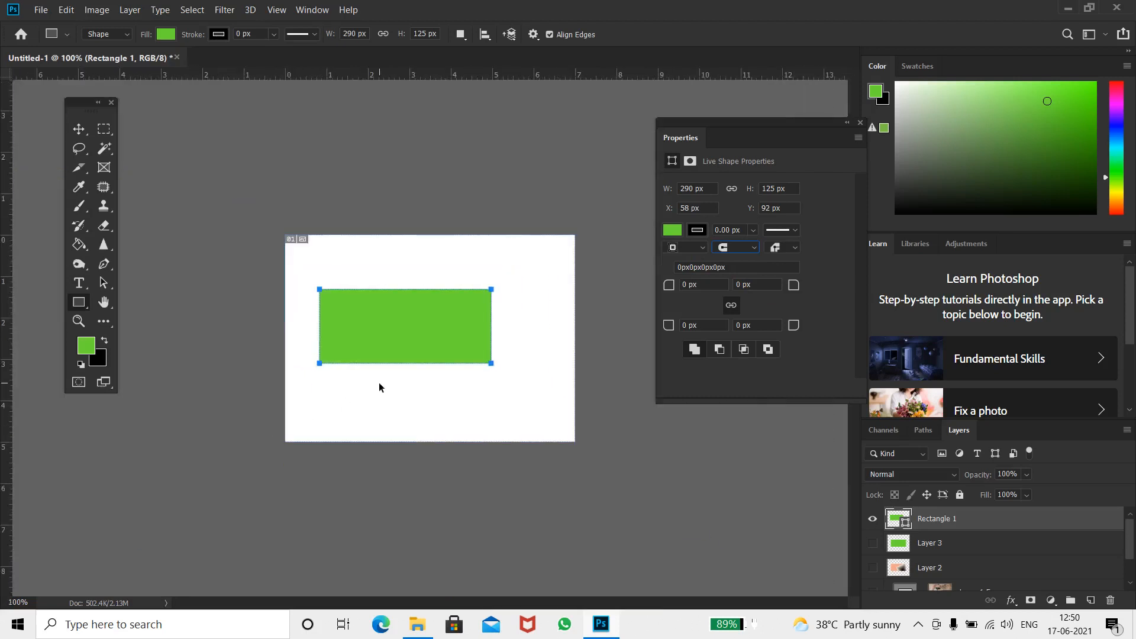
{"action": "key", "text": "ctrl+plus"}
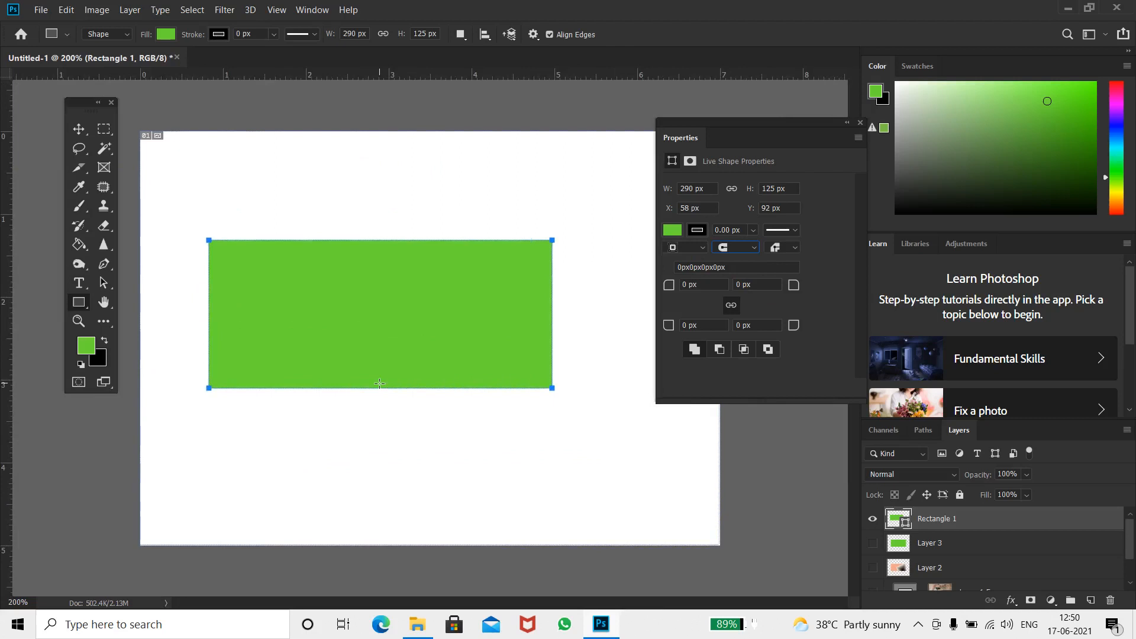
Hide the Rectangle 1 layer and create a rounded rectangle 319 x 52 px with 10 px corner radii
{"action": "left_click", "coordinate": [873, 519]}
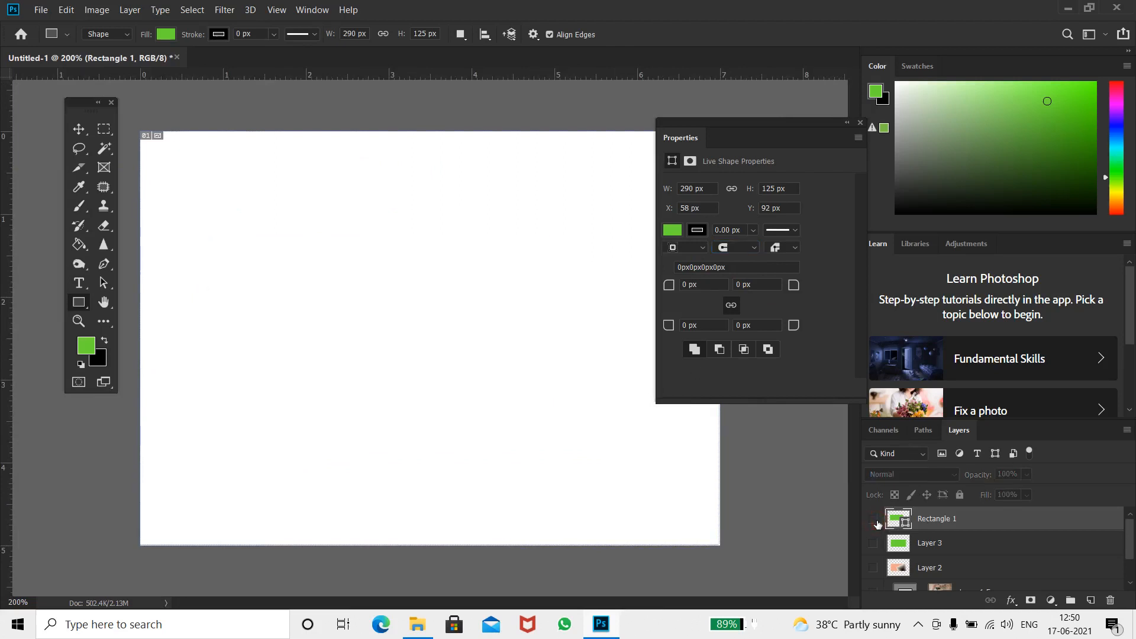
{"action": "right_click", "coordinate": [87, 306]}
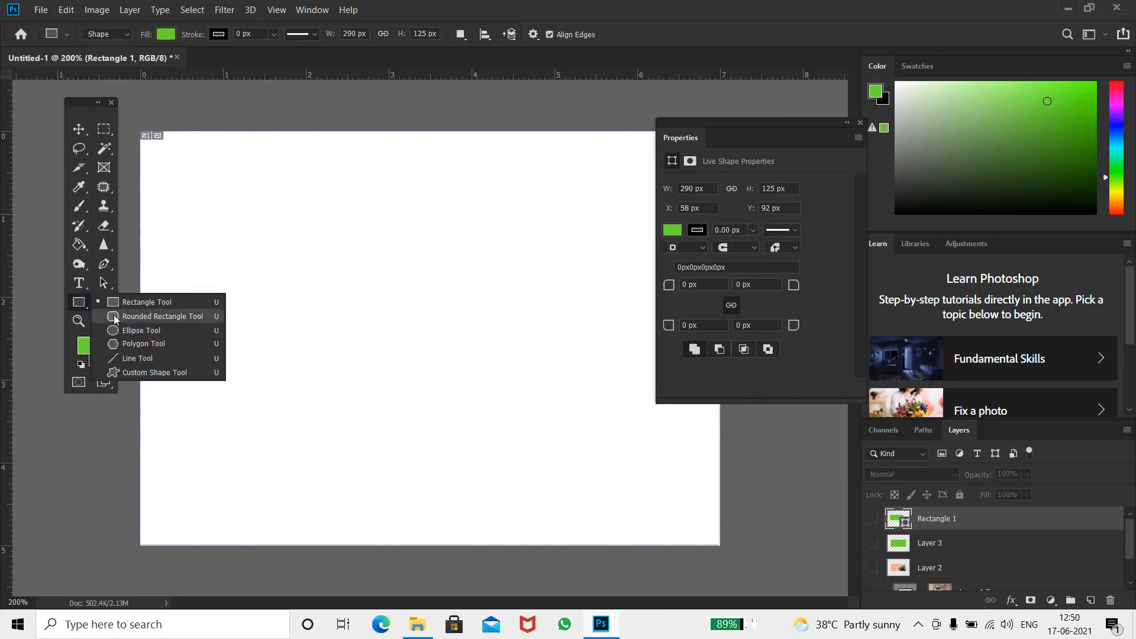
{"action": "left_click", "coordinate": [114, 318]}
{"action": "left_click", "coordinate": [205, 260]}
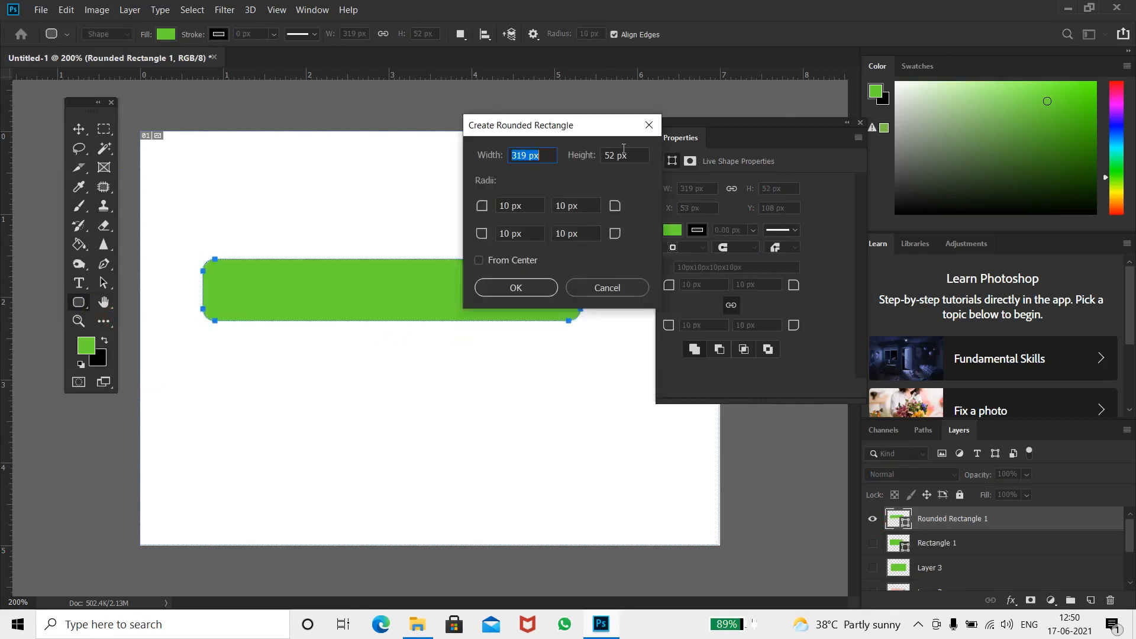
{"action": "left_click", "coordinate": [545, 284]}
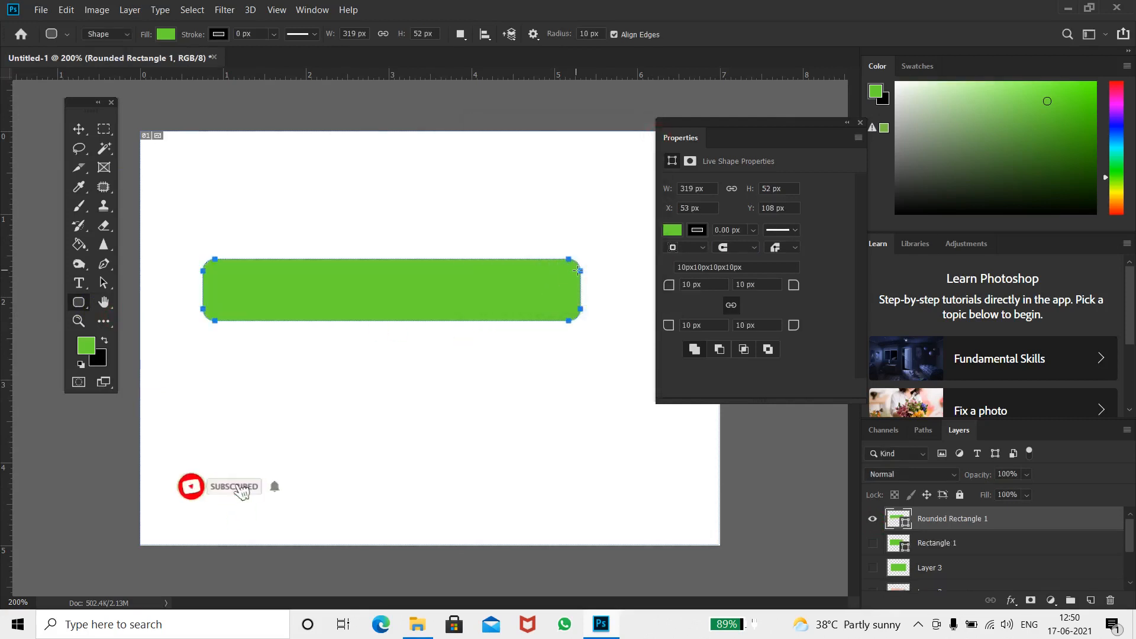
{"action": "left_click_drag", "start_coordinate": [582, 270], "coordinate": [549, 281]}
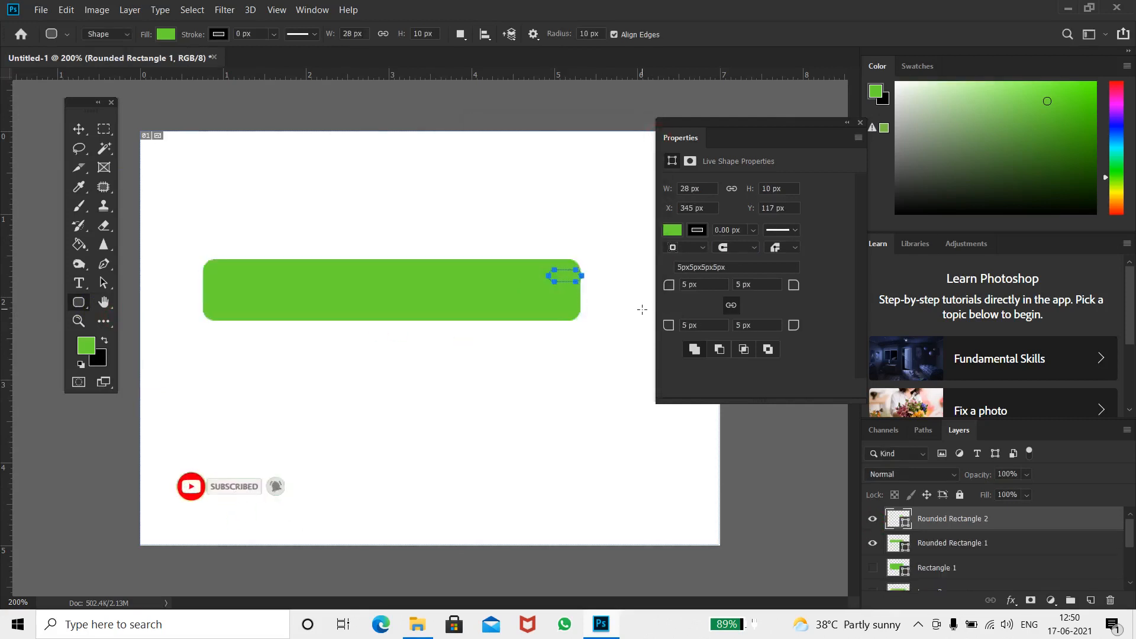
{"action": "key", "text": "ctrl+z"}
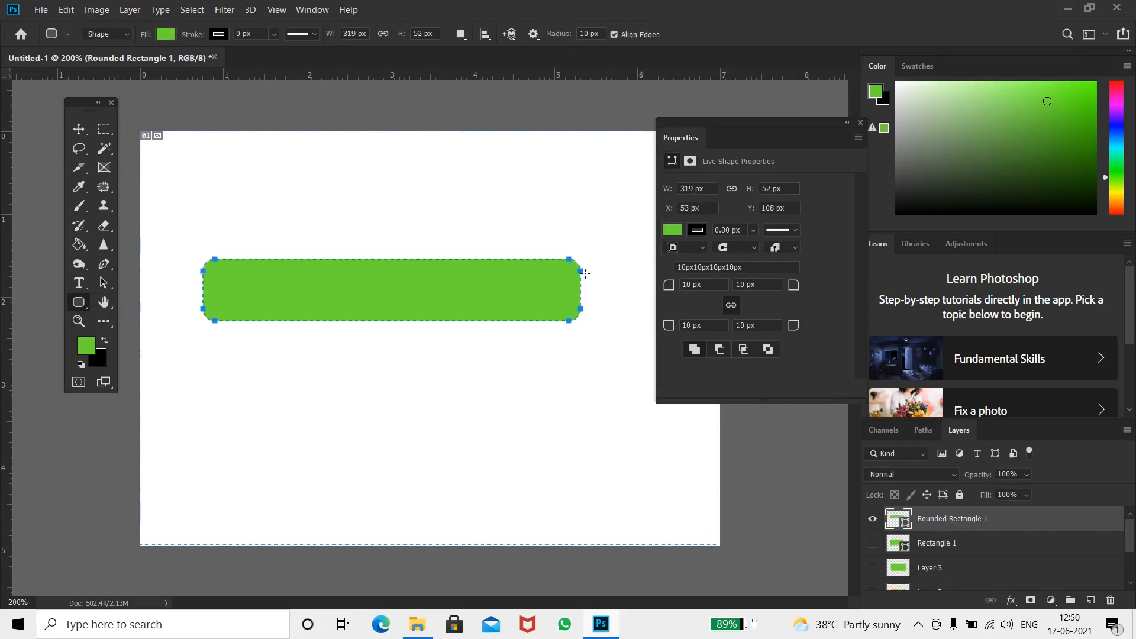
Switch to the Move tool and change the rounded rectangle's stroke alignment and corner options
{"action": "key", "text": "v"}
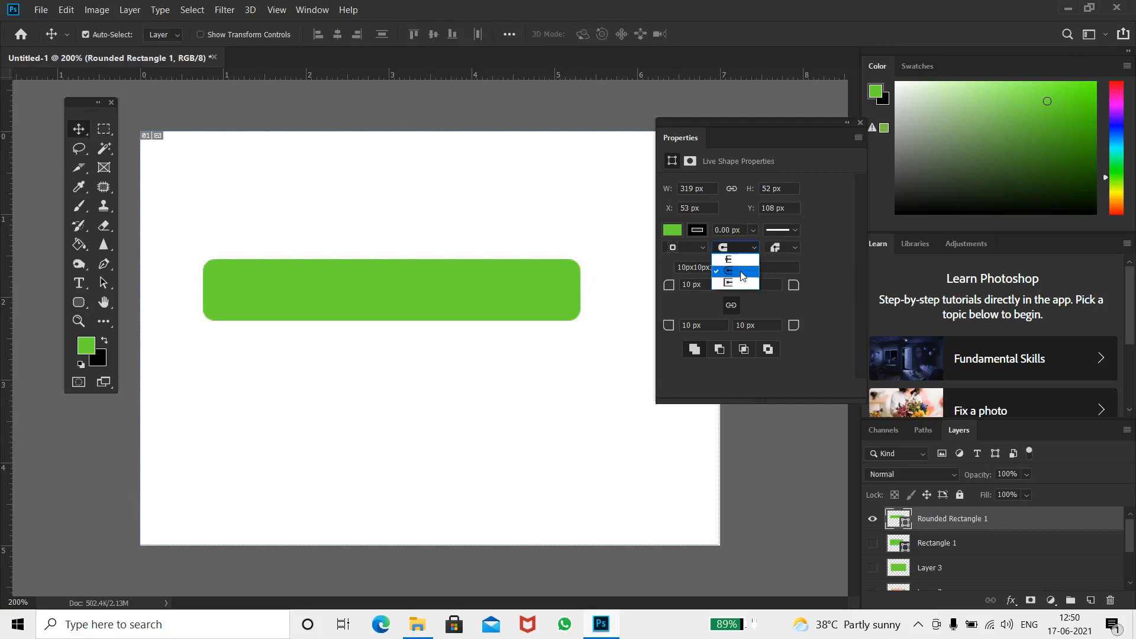
{"action": "left_click", "coordinate": [740, 271]}
{"action": "left_click", "coordinate": [780, 268]}
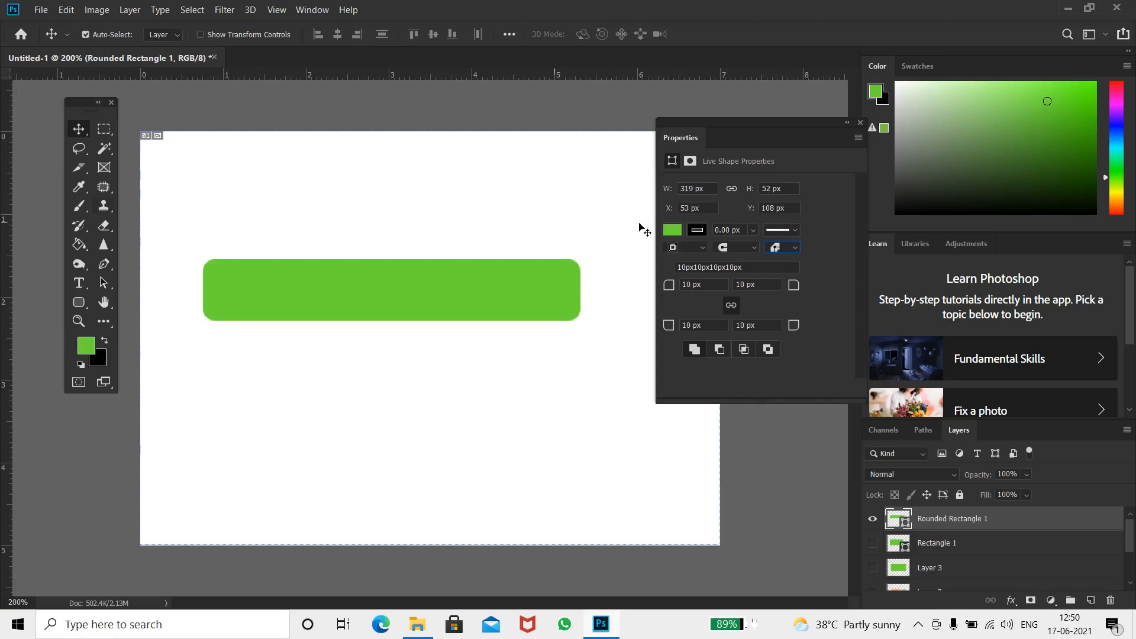
Fill the rounded rectangle with a gradient, trying two different gradient presets
{"action": "left_click", "coordinate": [672, 230]}
{"action": "left_click", "coordinate": [740, 259]}
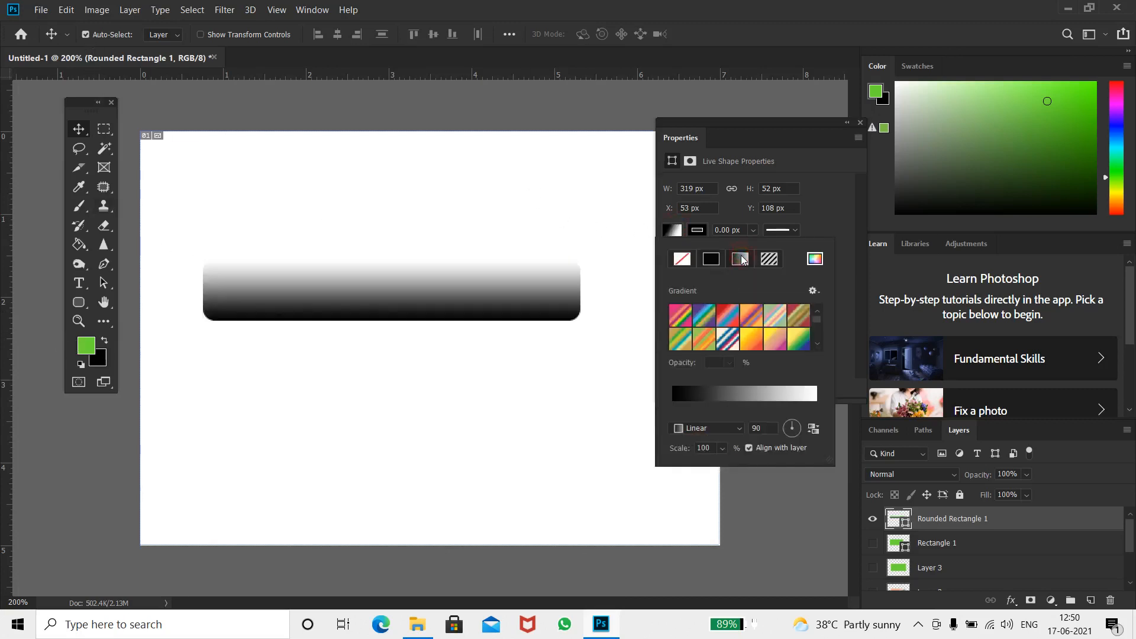
{"action": "left_click", "coordinate": [753, 319]}
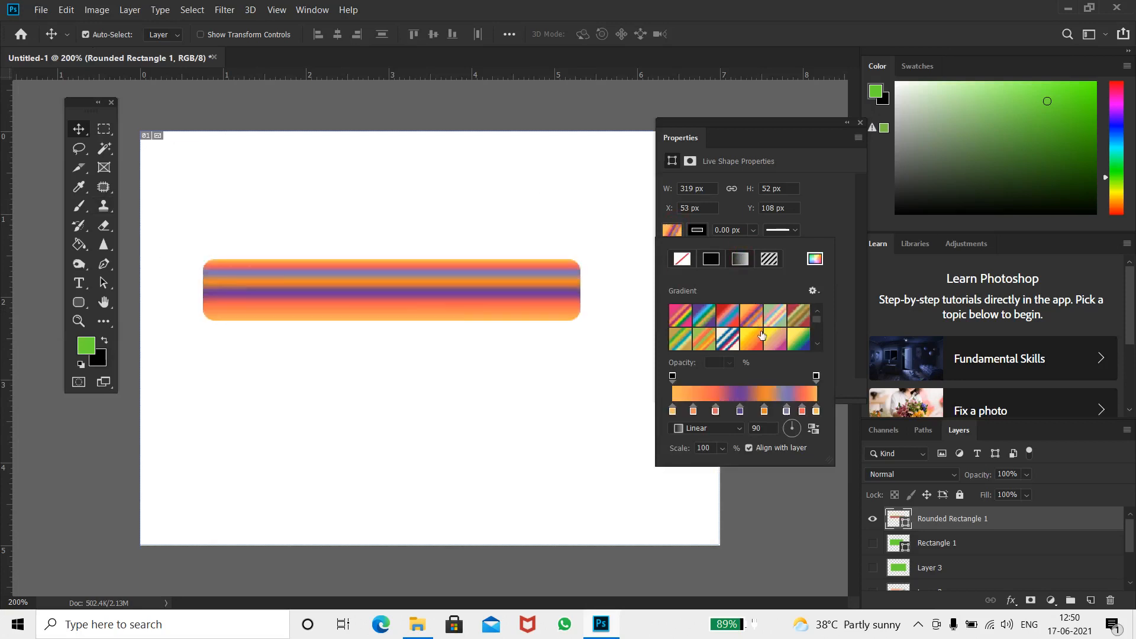
{"action": "left_click", "coordinate": [767, 333]}
Fill the rounded rectangle with a pattern, trying several pattern presets
{"action": "left_click", "coordinate": [770, 259]}
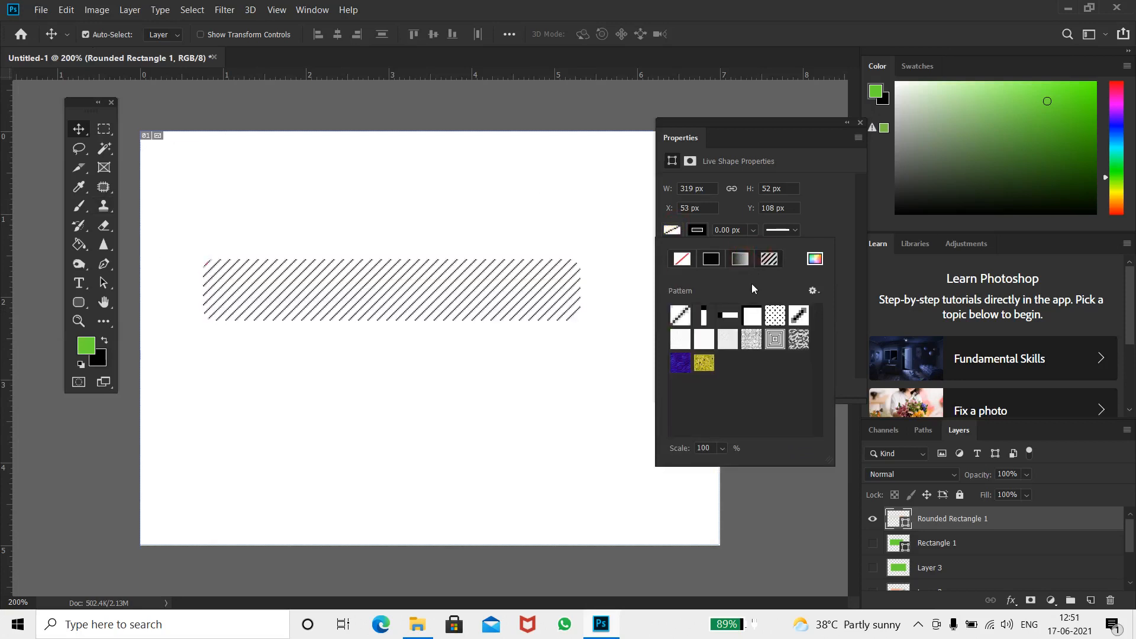
{"action": "left_click", "coordinate": [751, 315]}
{"action": "left_click", "coordinate": [796, 319]}
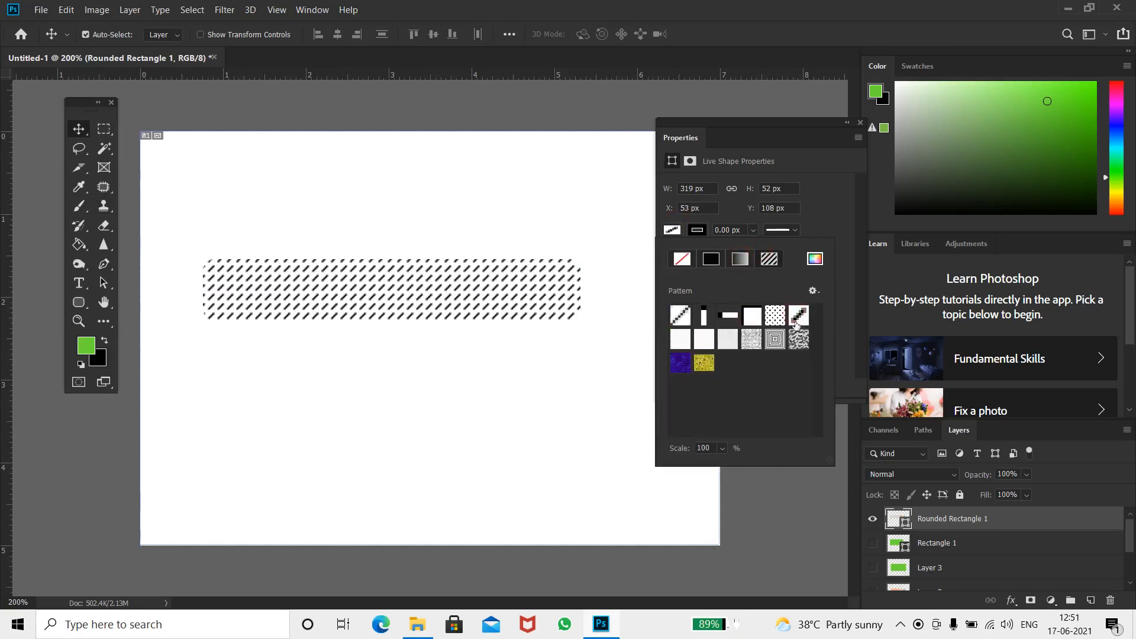
{"action": "left_click", "coordinate": [775, 316]}
{"action": "left_click", "coordinate": [753, 340]}
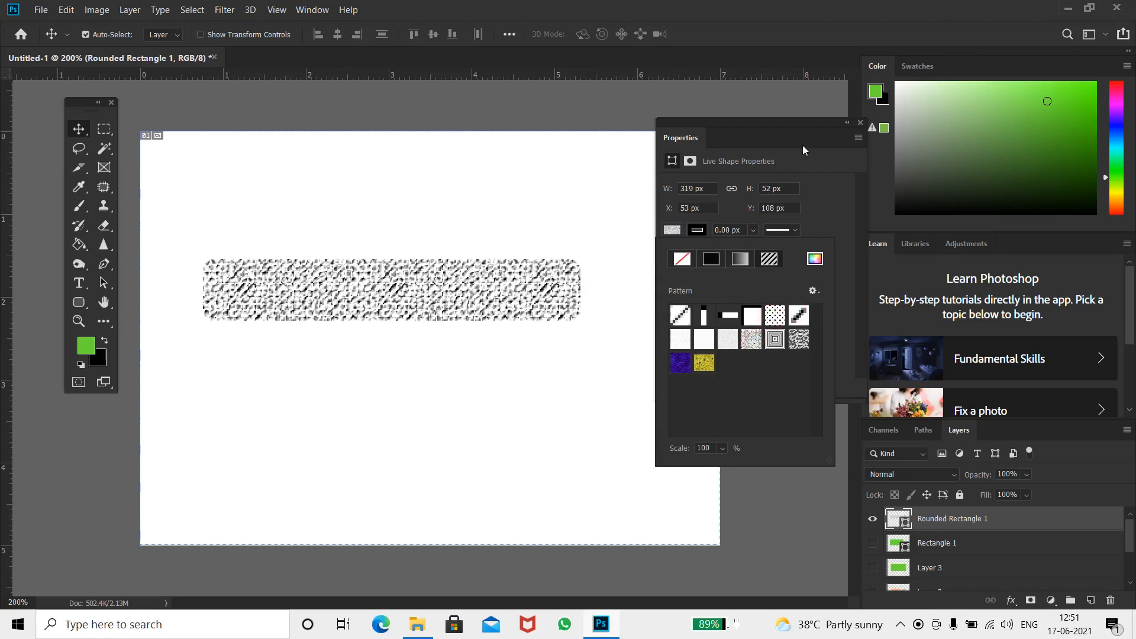
Set the rounded rectangle's fill to a solid red swatch and close the Properties panel
{"action": "left_click", "coordinate": [682, 259]}
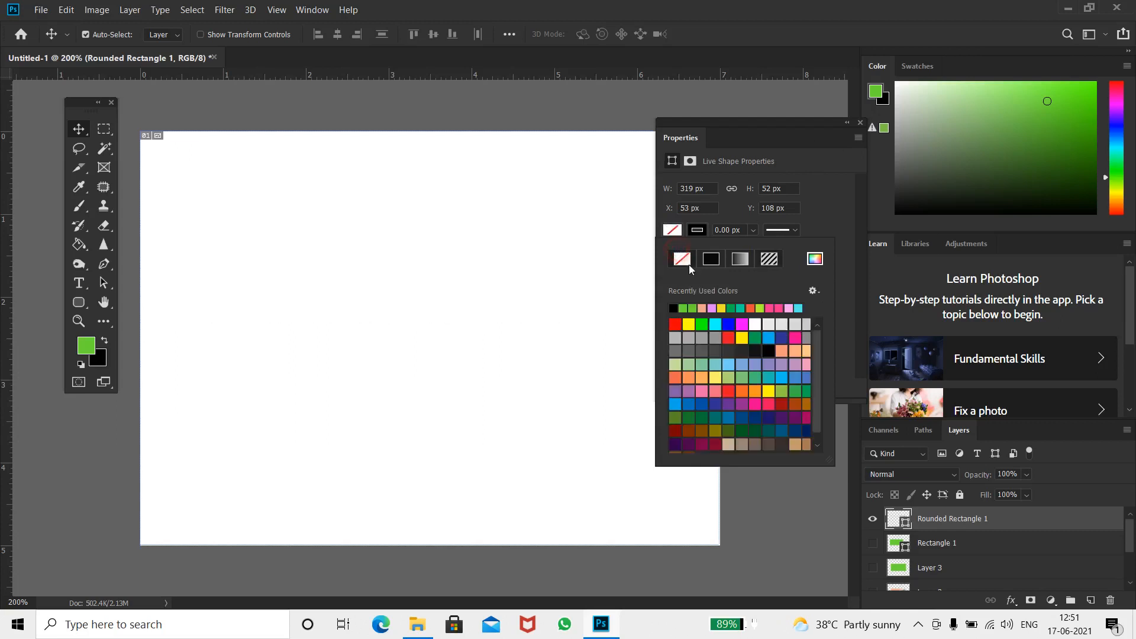
{"action": "left_click", "coordinate": [704, 325]}
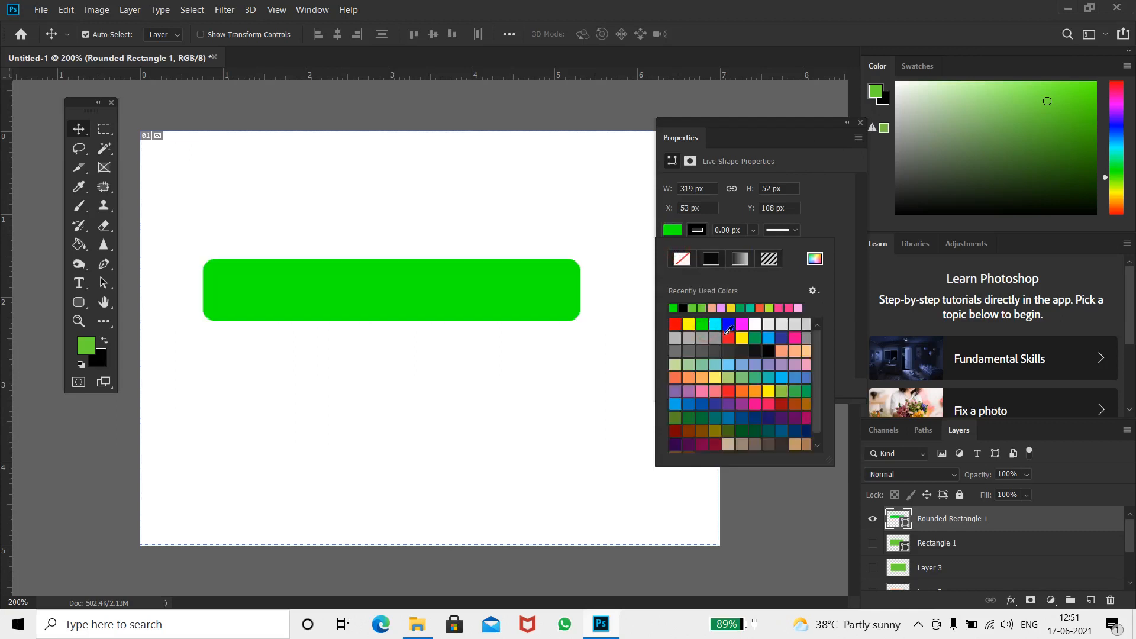
{"action": "left_click", "coordinate": [724, 340]}
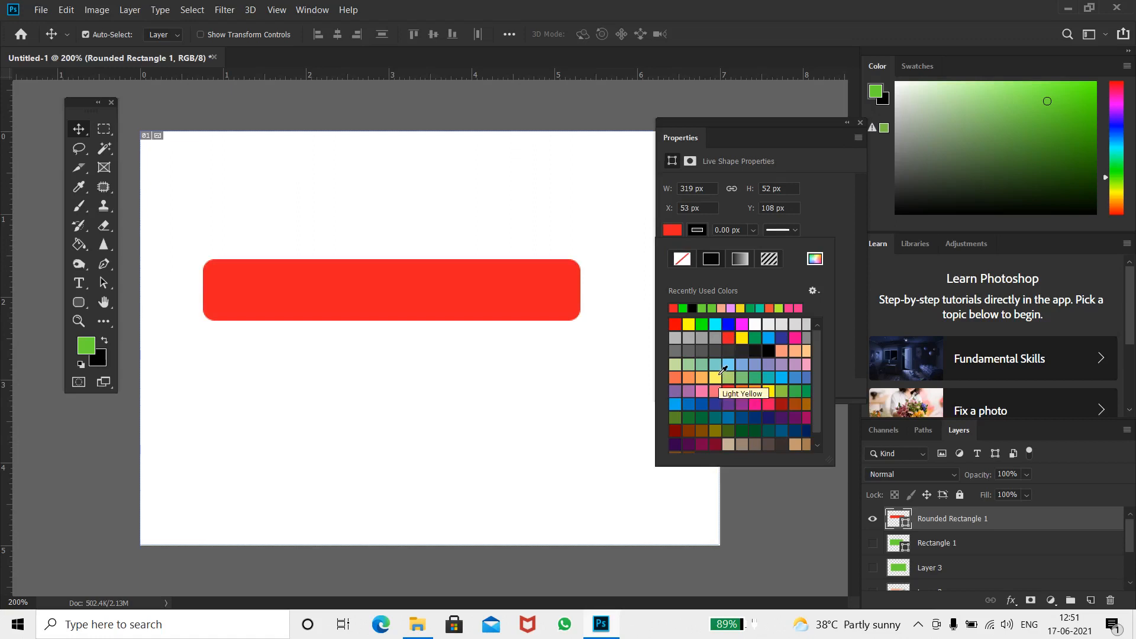
{"action": "left_click", "coordinate": [862, 122]}
Try drawing a five-sided polygon below the red bar with the Polygon tool
{"action": "left_click", "coordinate": [86, 307]}
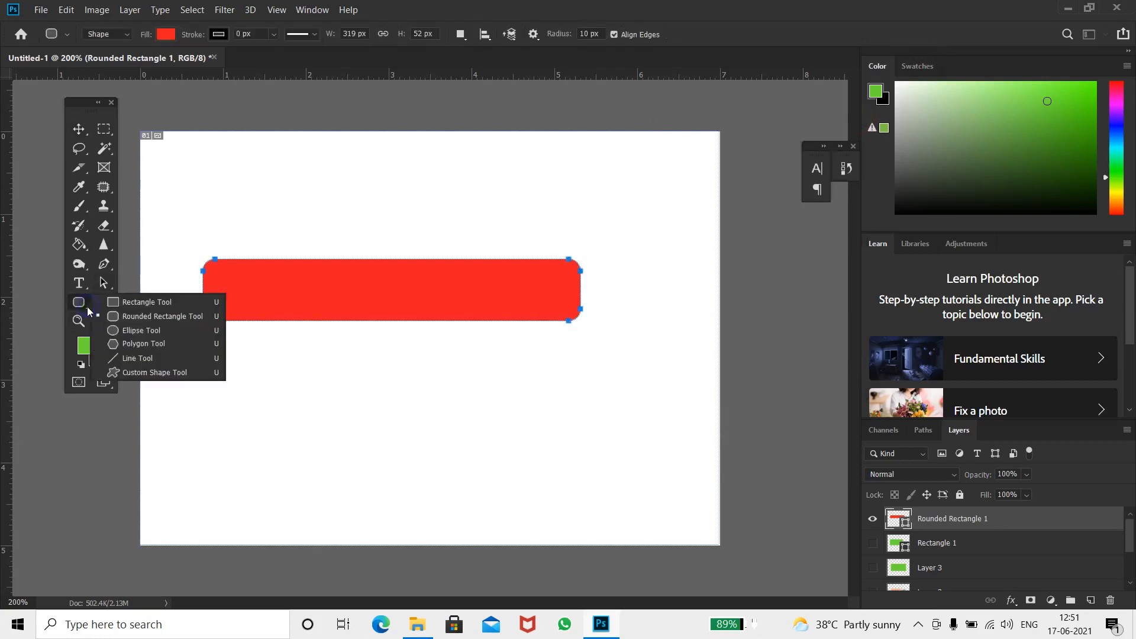
{"action": "left_click", "coordinate": [141, 345]}
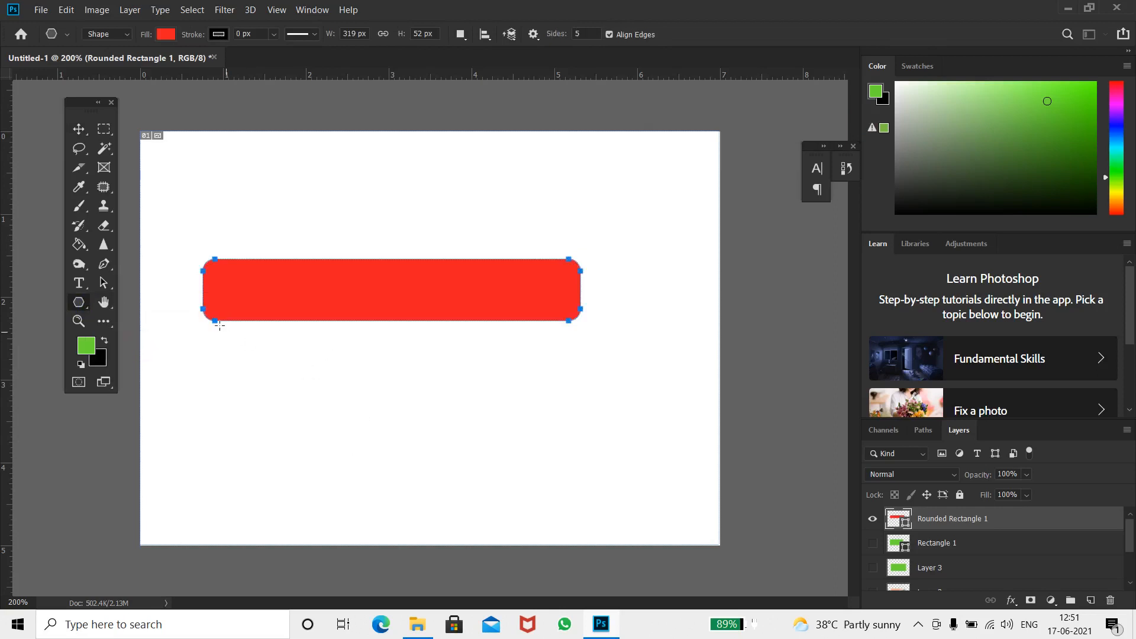
{"action": "left_click_drag", "start_coordinate": [267, 356], "coordinate": [355, 370]}
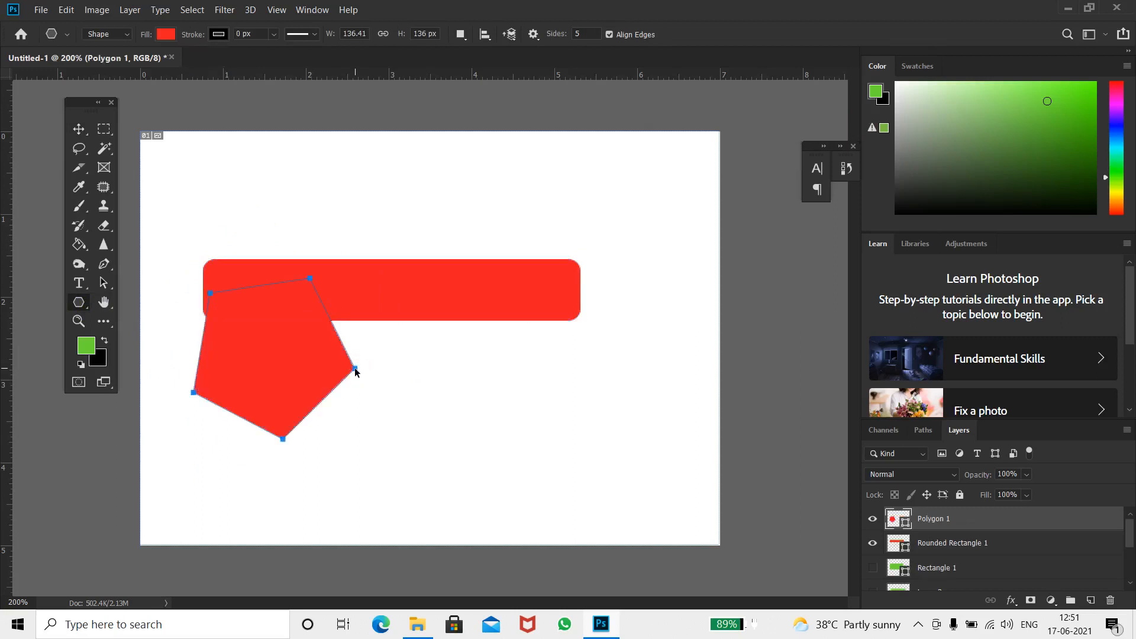
{"action": "key", "text": "ctrl+z"}
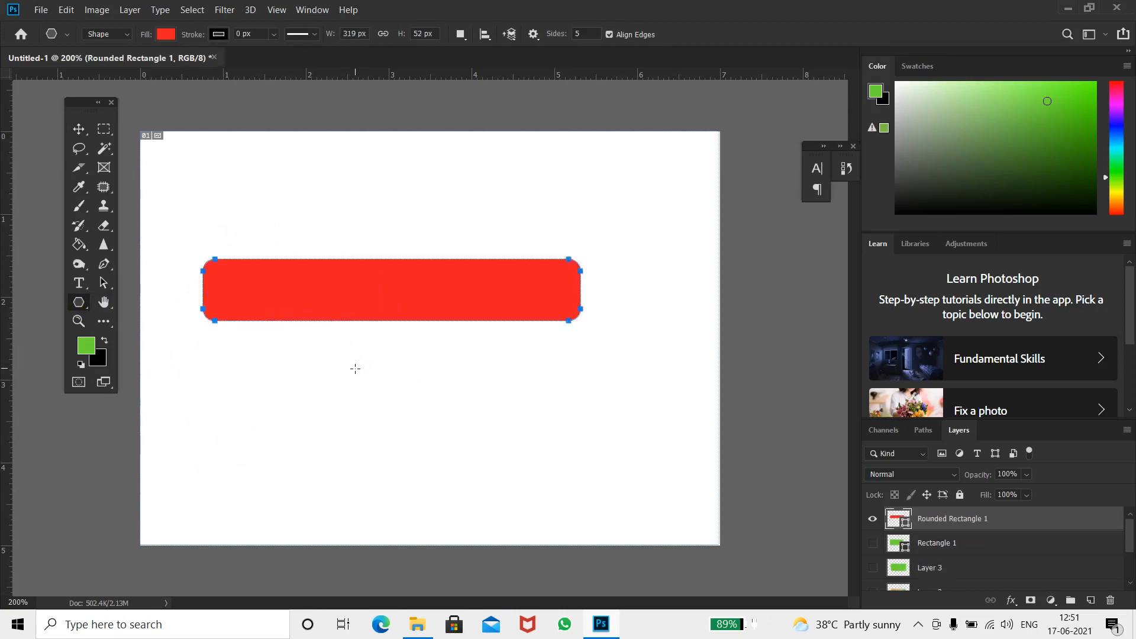
Try drawing another polygon under the bar and moving the shapes with the Move tool
{"action": "left_click_drag", "start_coordinate": [320, 376], "coordinate": [395, 428]}
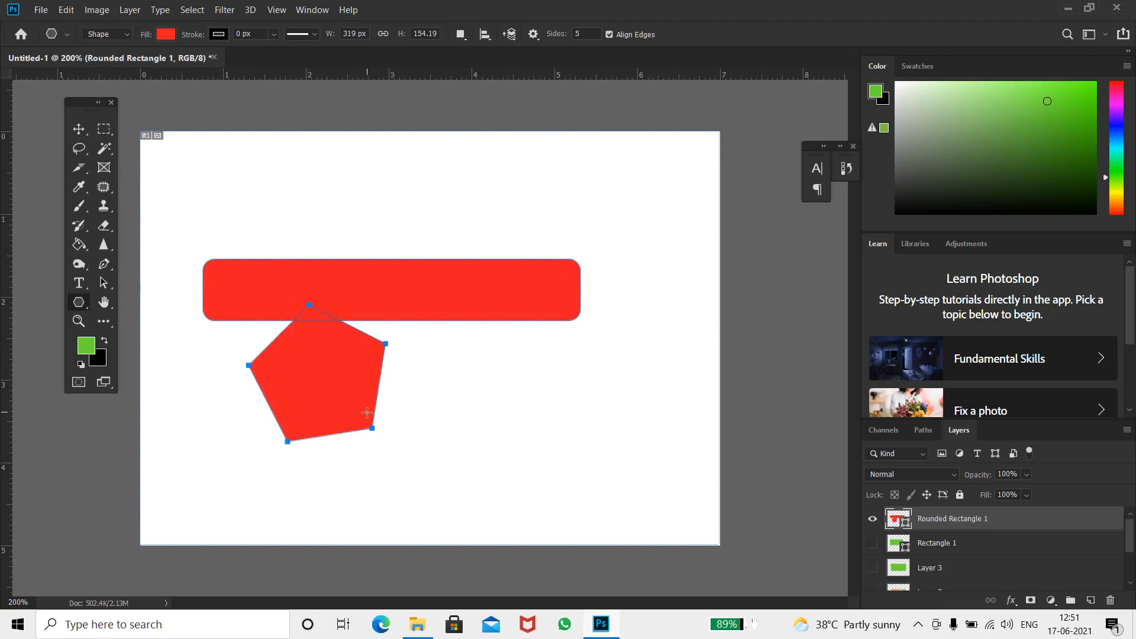
{"action": "key", "text": "v"}
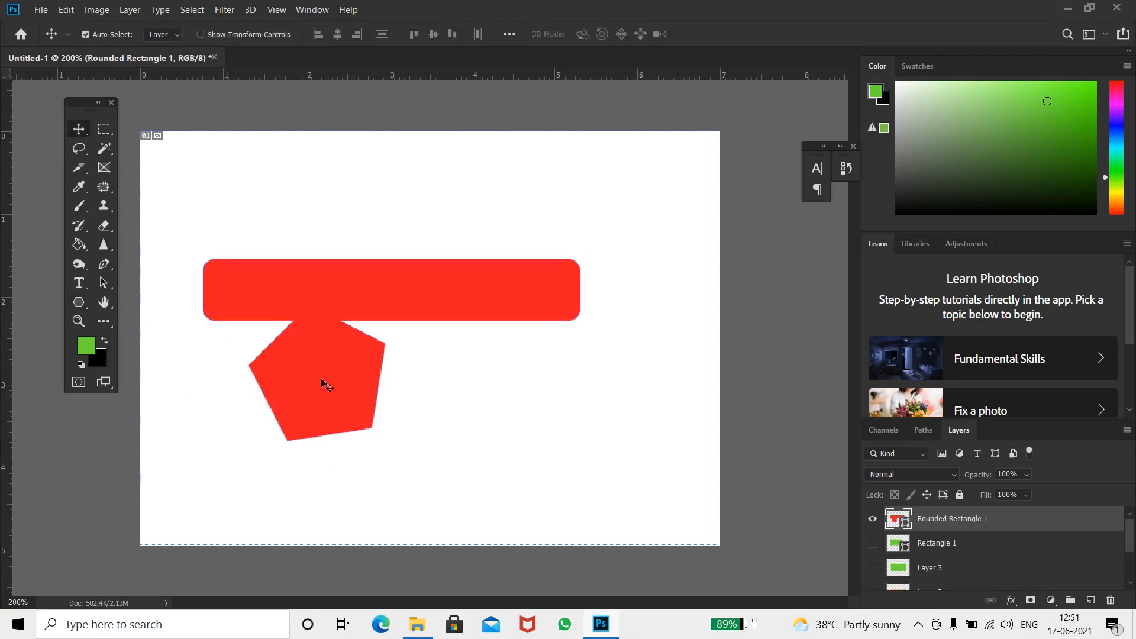
{"action": "left_click_drag", "start_coordinate": [321, 374], "coordinate": [343, 353]}
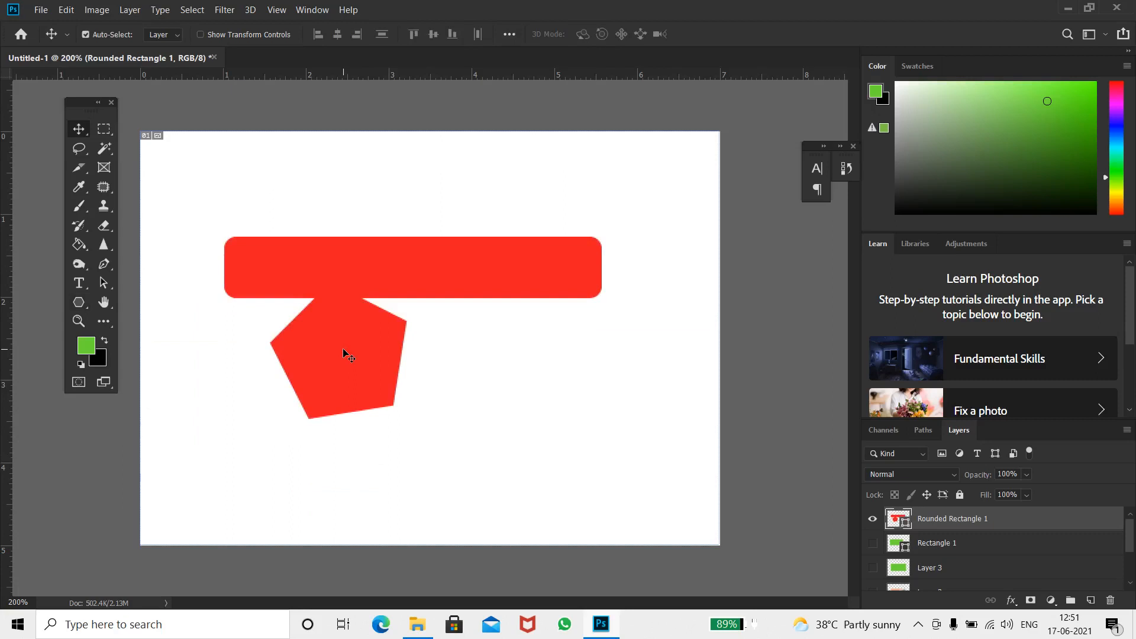
{"action": "key", "text": "ctrl+z"}
{"action": "key", "text": "ctrl+z"}
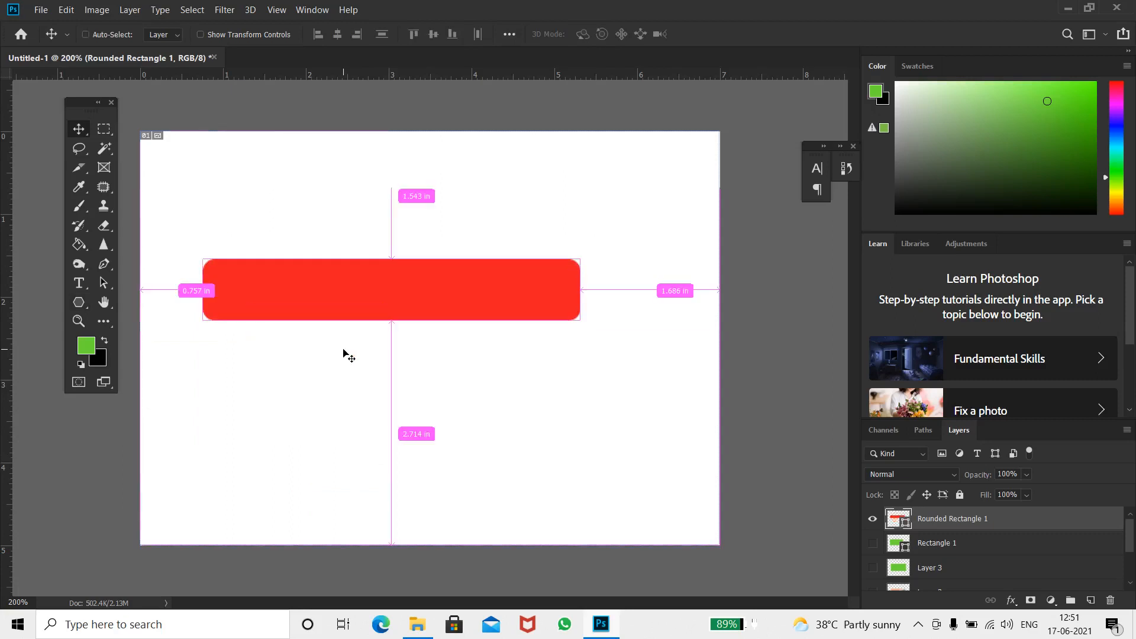
Add a new layer and draw an arrow custom shape about 209 x 72 px below the bar
{"action": "key", "text": "ctrl+shift+n"}
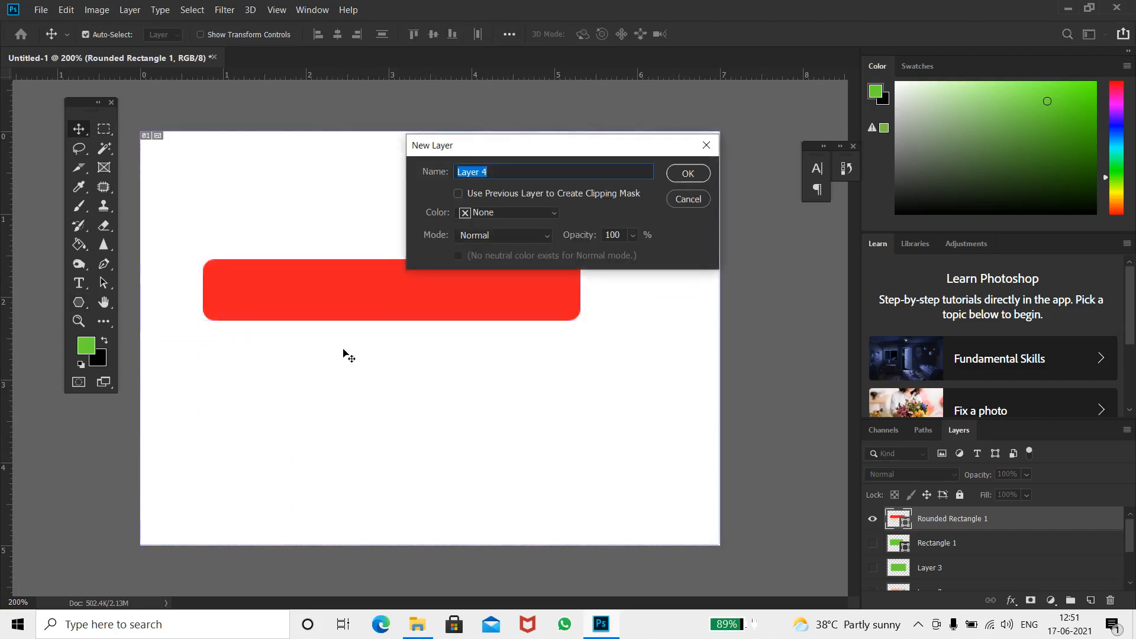
{"action": "key", "text": "Return"}
{"action": "key", "text": "u"}
{"action": "right_click", "coordinate": [79, 303]}
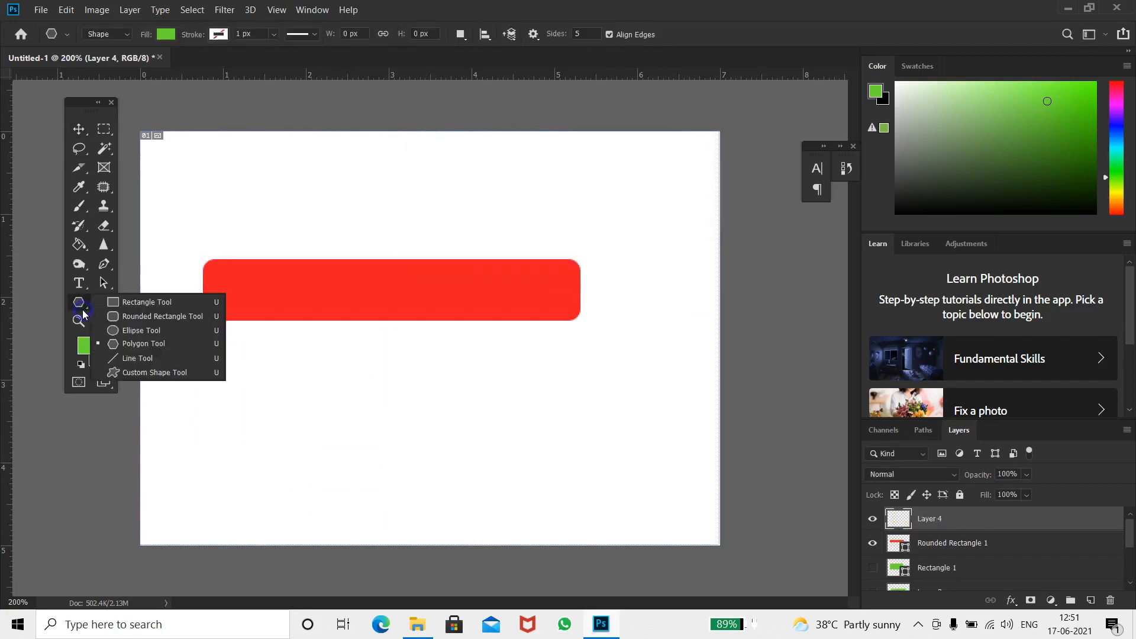
{"action": "left_click", "coordinate": [152, 373]}
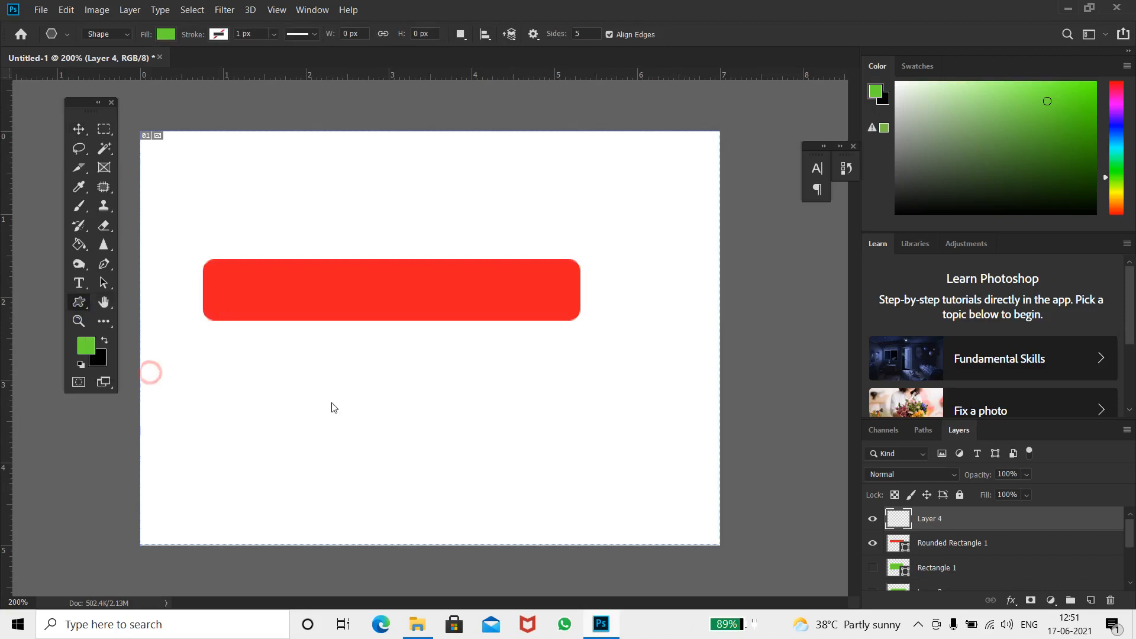
{"action": "left_click_drag", "start_coordinate": [270, 371], "coordinate": [516, 453]}
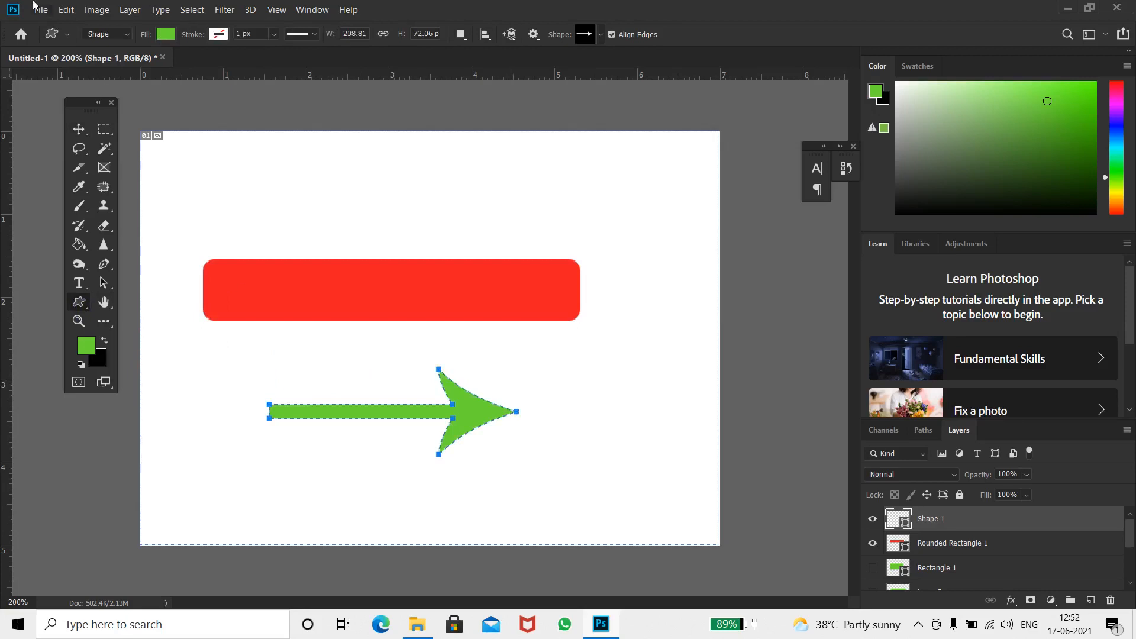
{"action": "left_click", "coordinate": [130, 34]}
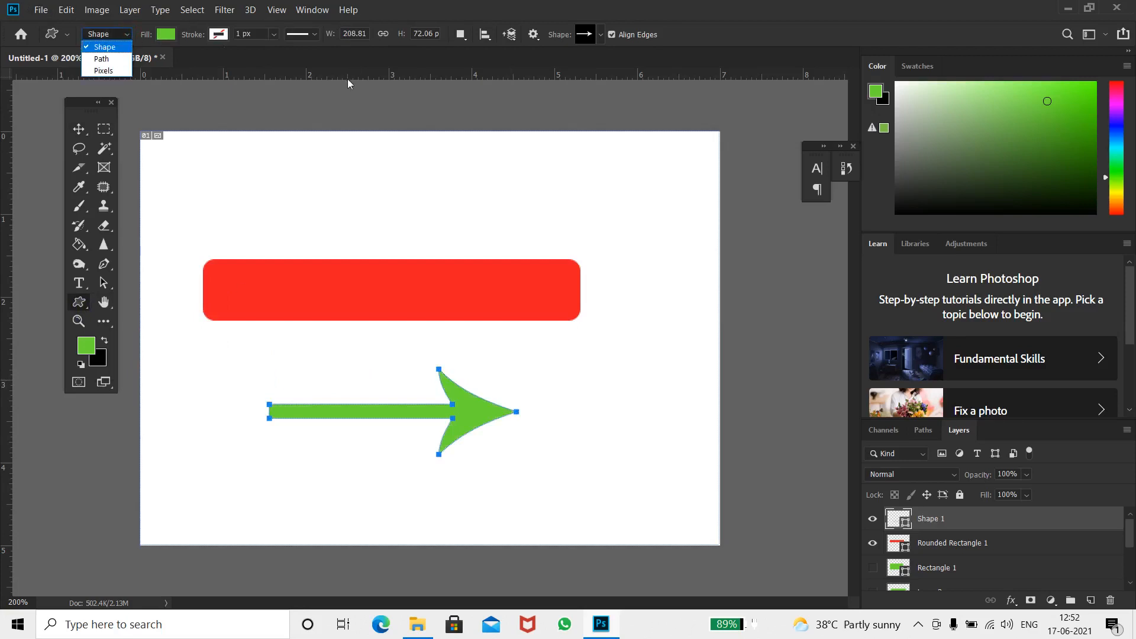
{"action": "left_click", "coordinate": [337, 59]}
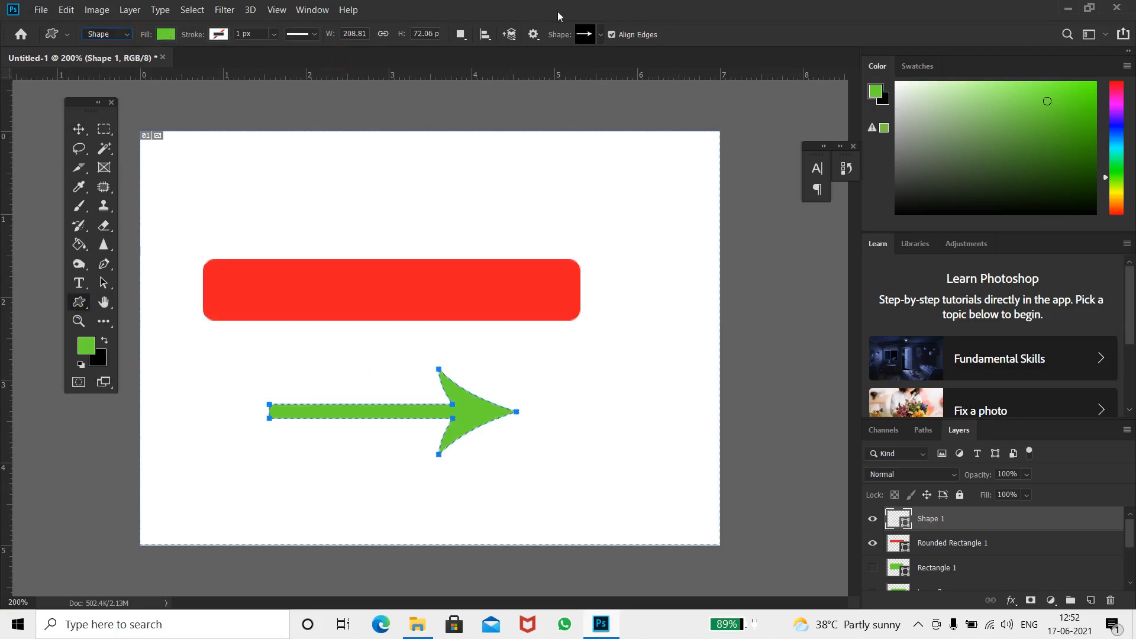
{"action": "left_click", "coordinate": [69, 34]}
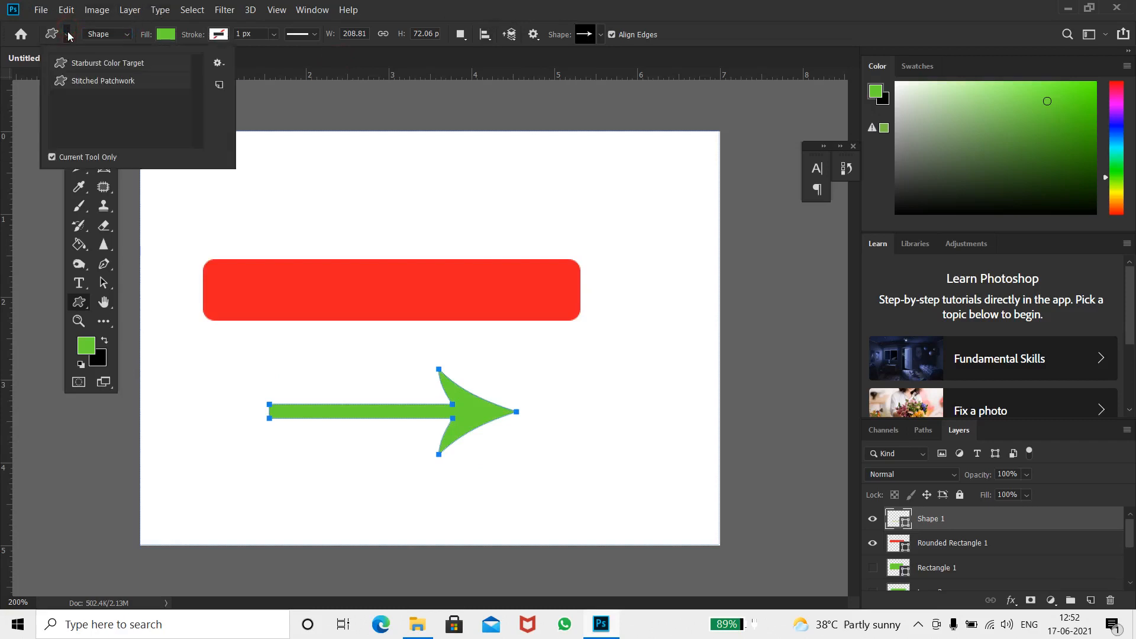
{"action": "left_click", "coordinate": [498, 55]}
Pick the light bulb custom shape and draw it about 77 x 110 px right of the arrow
{"action": "left_click", "coordinate": [589, 37]}
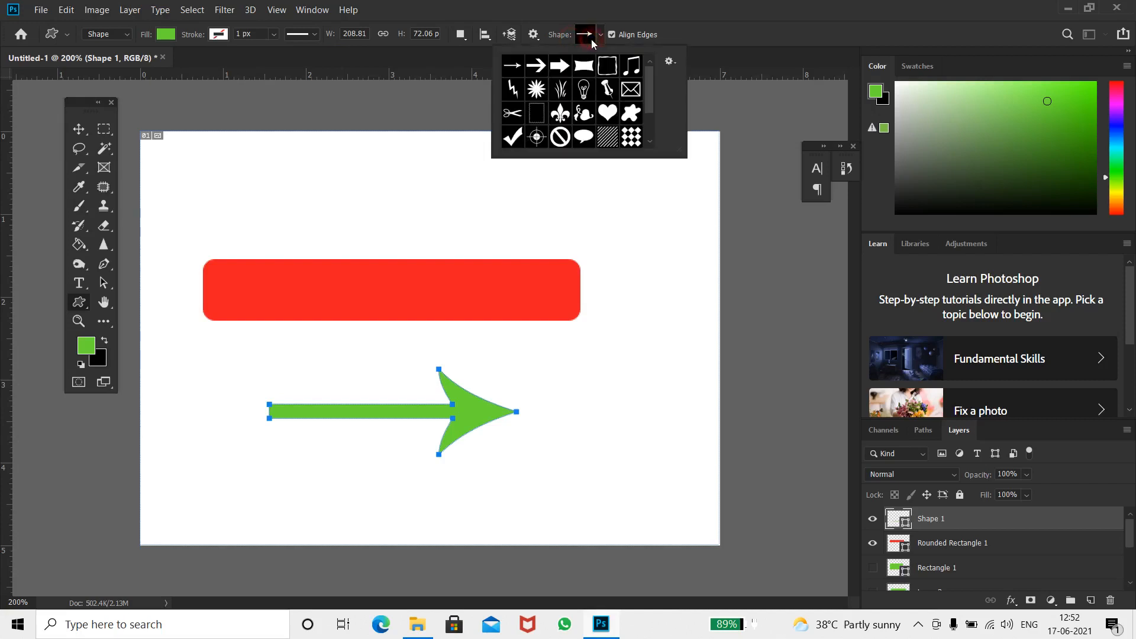
{"action": "left_click", "coordinate": [584, 89]}
{"action": "left_click_drag", "start_coordinate": [598, 352], "coordinate": [687, 481]}
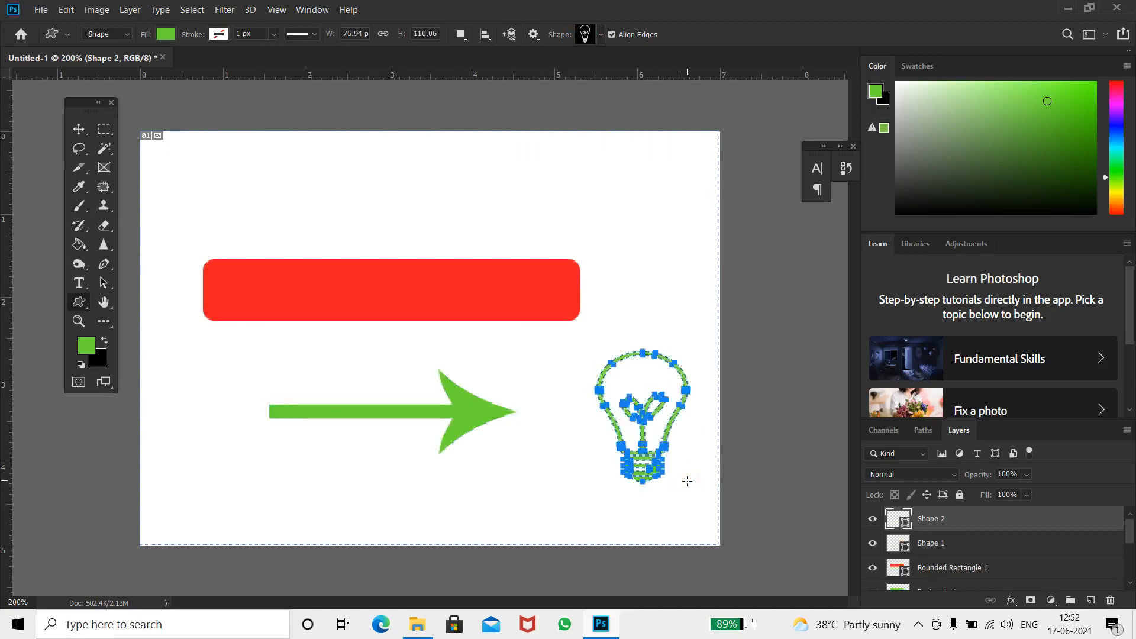
Set the foreground colour to black in the color picker
{"action": "left_click", "coordinate": [86, 345]}
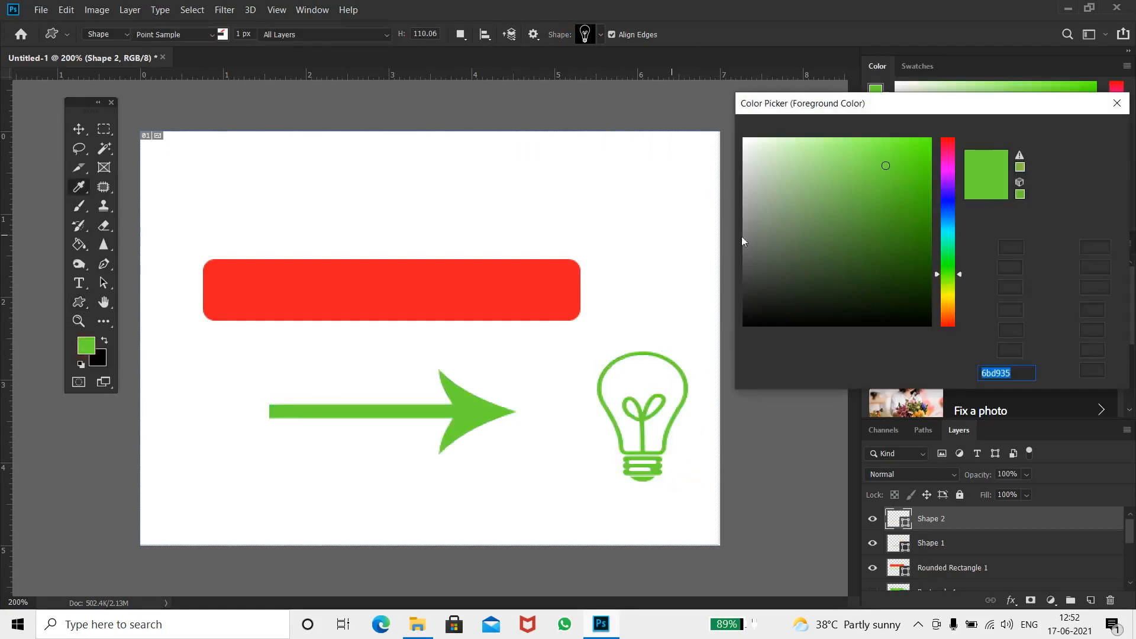
{"action": "left_click_drag", "start_coordinate": [744, 367], "coordinate": [736, 374]}
{"action": "left_click", "coordinate": [1078, 131]}
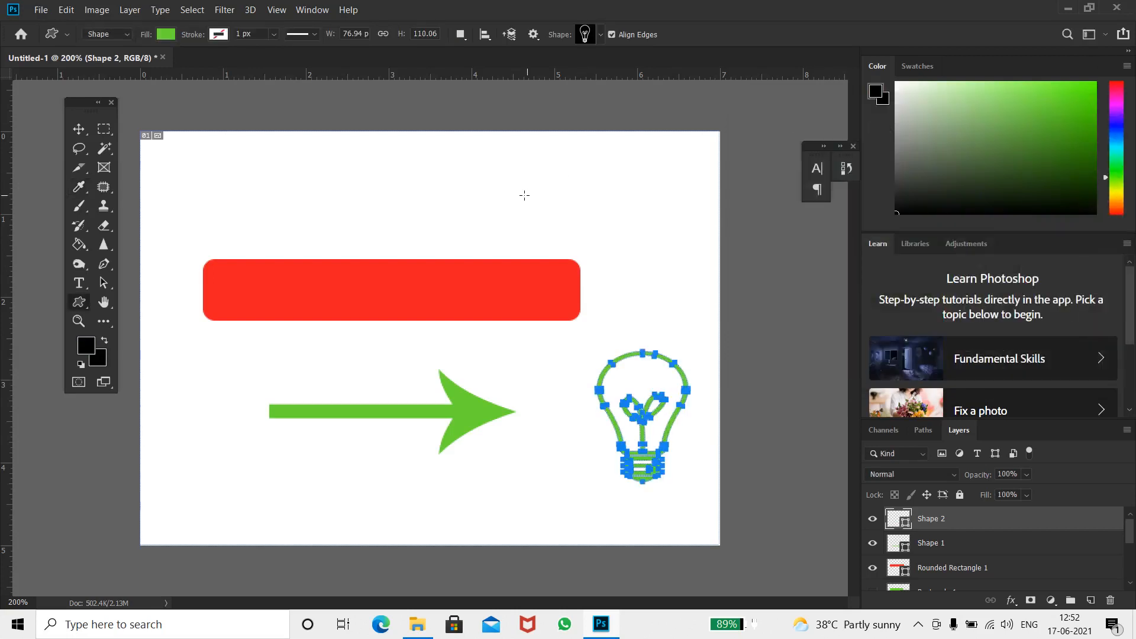
Set the light bulb shape's fill colour to black from the swatches
{"action": "left_click", "coordinate": [166, 34]}
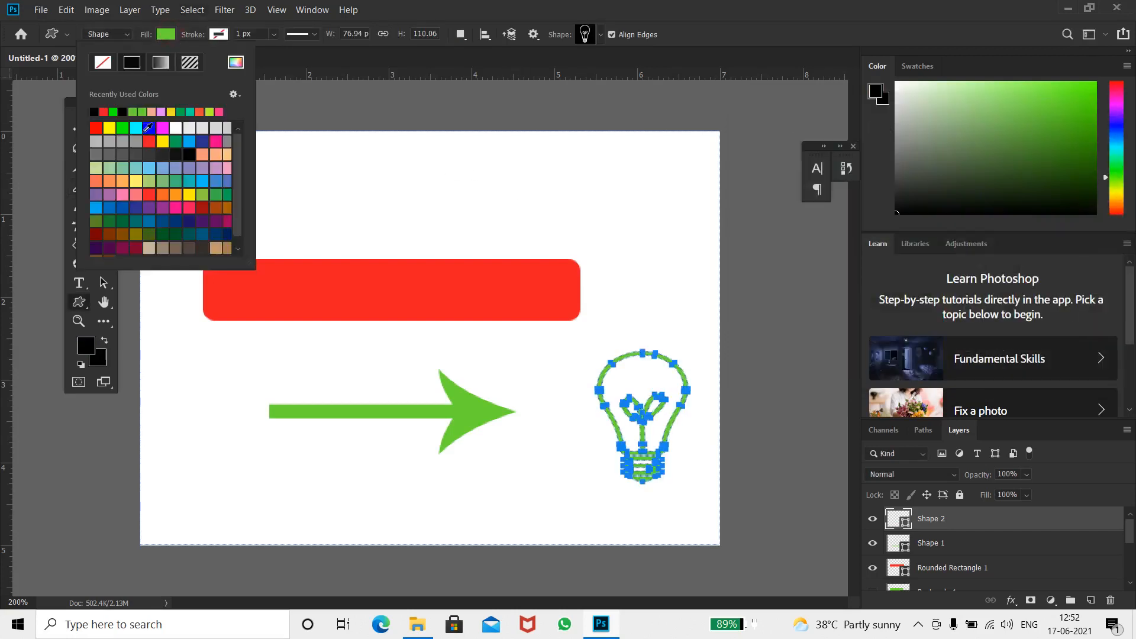
{"action": "left_click", "coordinate": [123, 112]}
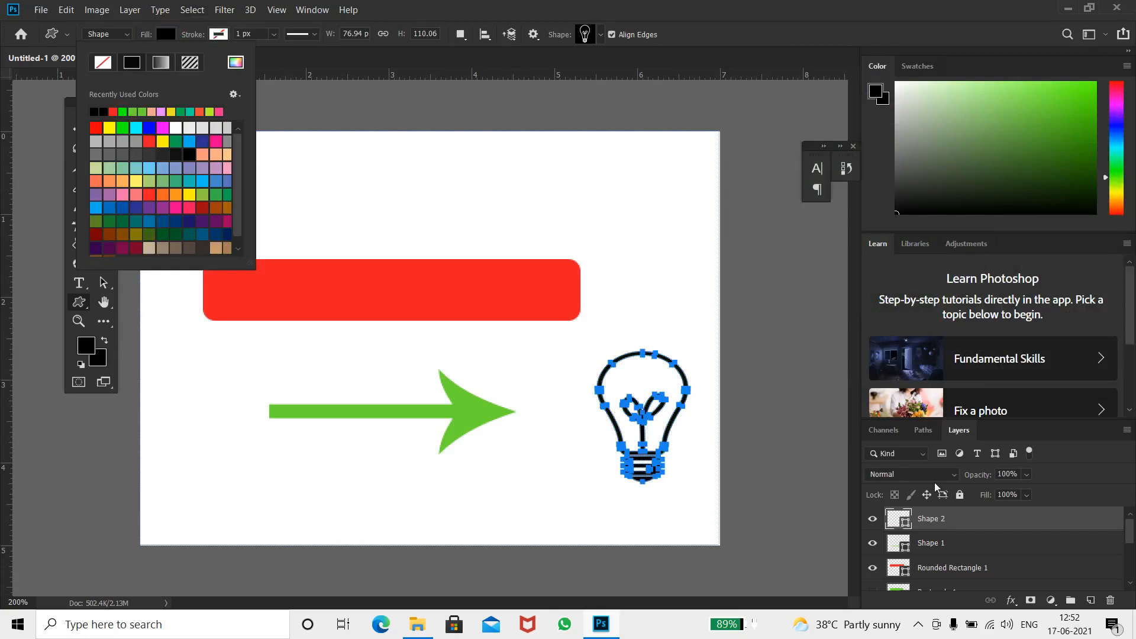
{"action": "left_click", "coordinate": [653, 355]}
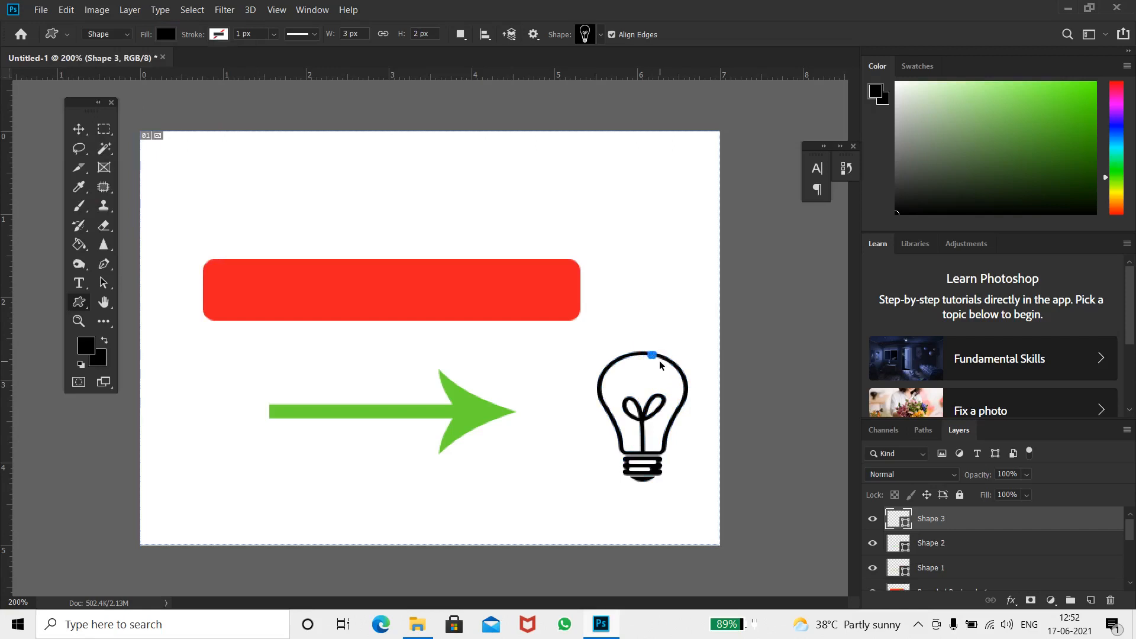
{"action": "key", "text": "ctrl+z"}
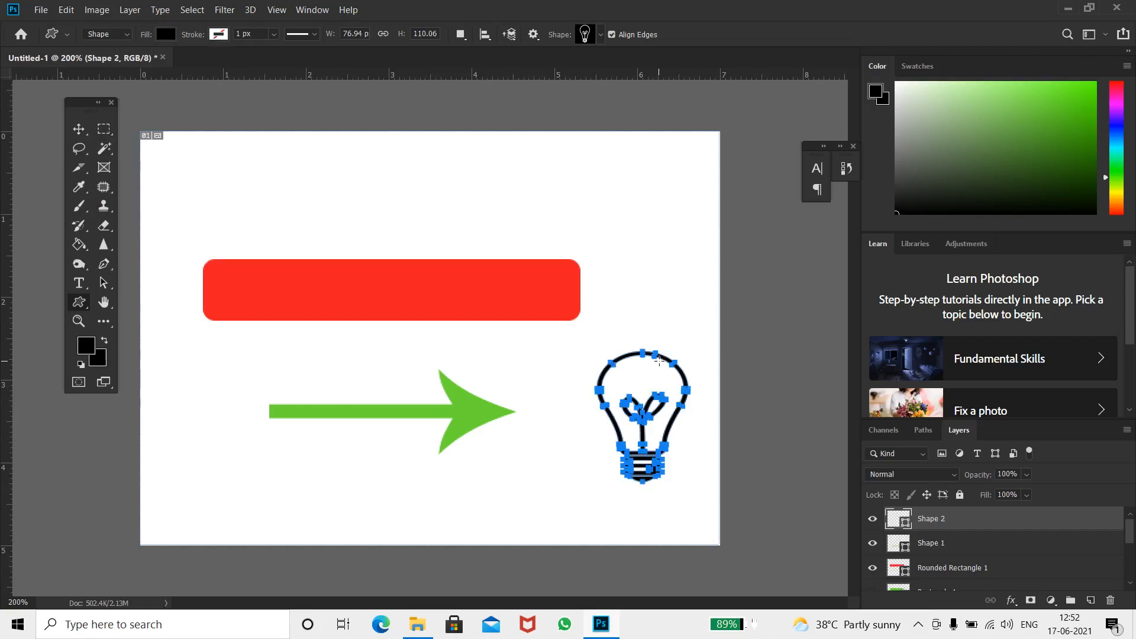
{"action": "left_click", "coordinate": [655, 355]}
{"action": "left_click", "coordinate": [650, 144]}
{"action": "key", "text": "v"}
{"action": "left_click_drag", "start_coordinate": [175, 226], "coordinate": [674, 494]}
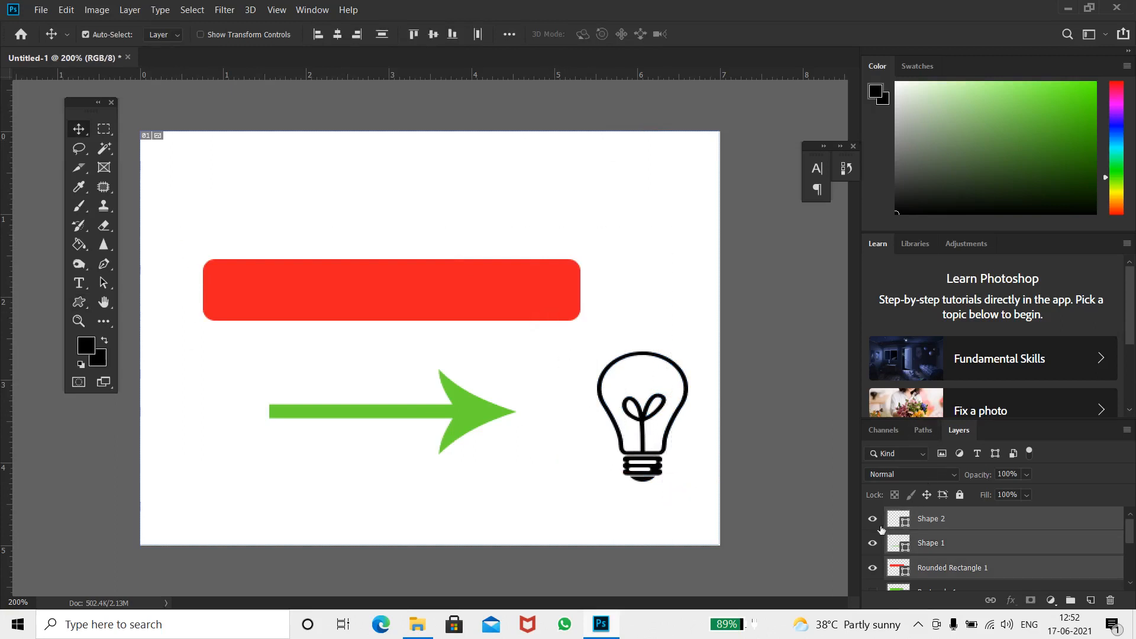
Hide all the existing layers so the canvas is blank
{"action": "left_click", "coordinate": [879, 527]}
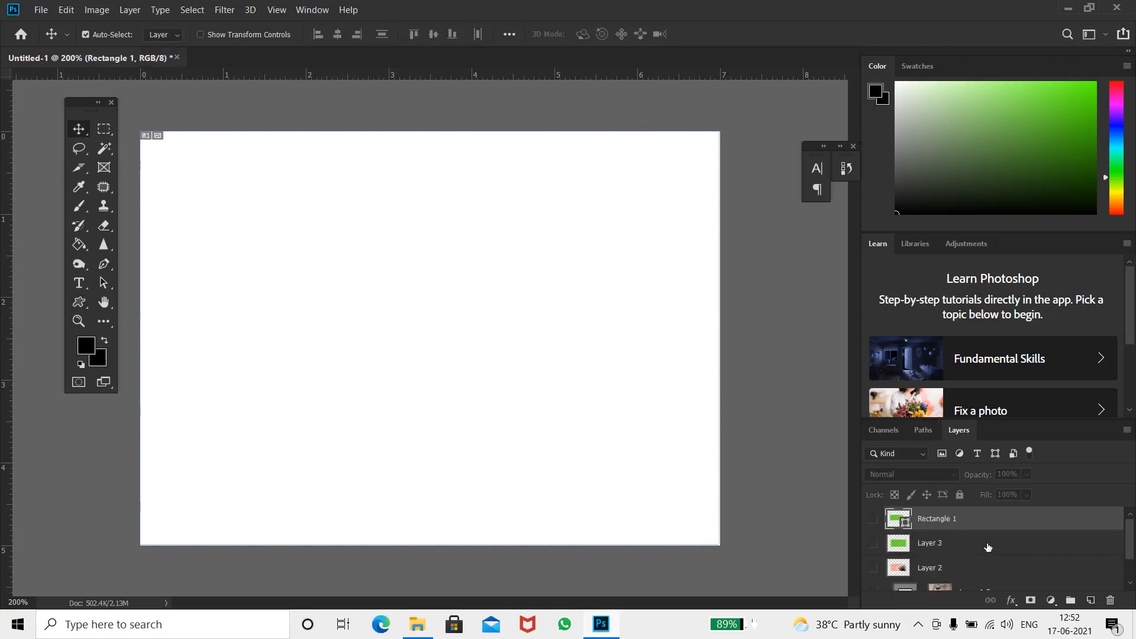
{"action": "key", "text": "ctrl+shift+n"}
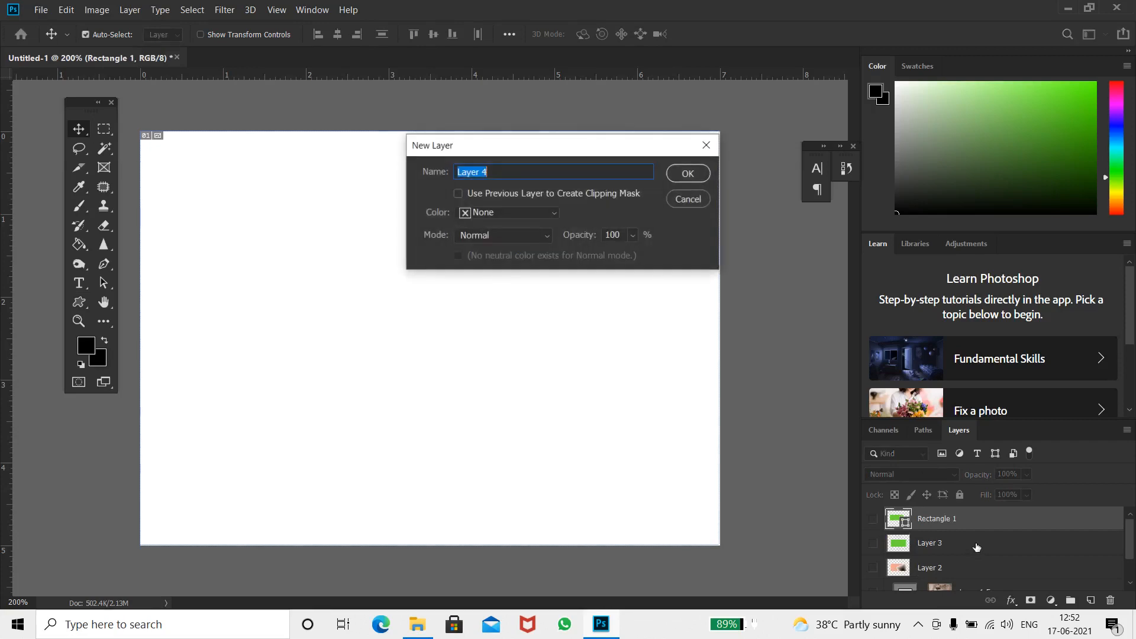
{"action": "key", "text": "Escape"}
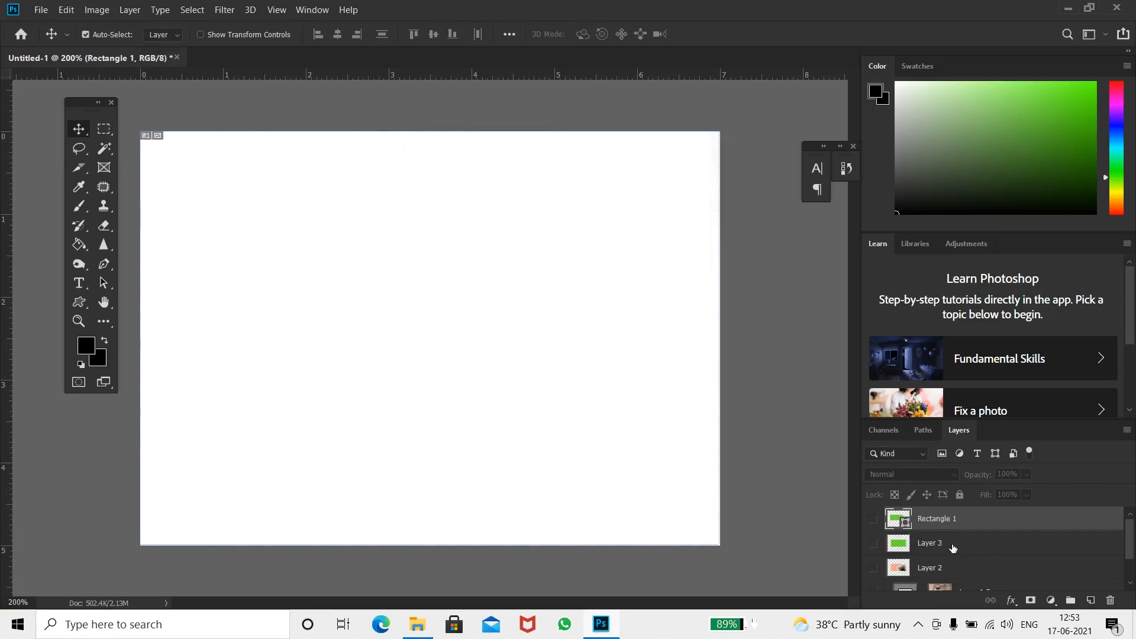
Add a text layer reading PIXEL 1080 in the middle of the canvas with the Type tool
{"action": "key", "text": "t"}
{"action": "left_click", "coordinate": [314, 325]}
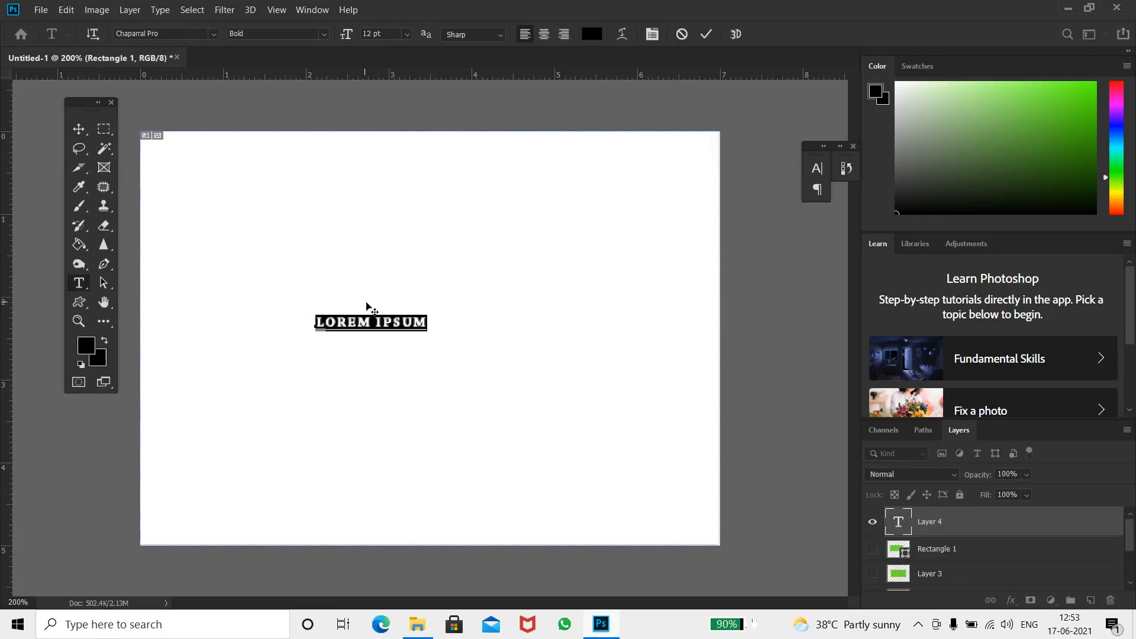
{"action": "type", "text": "PIXEL 1080"}
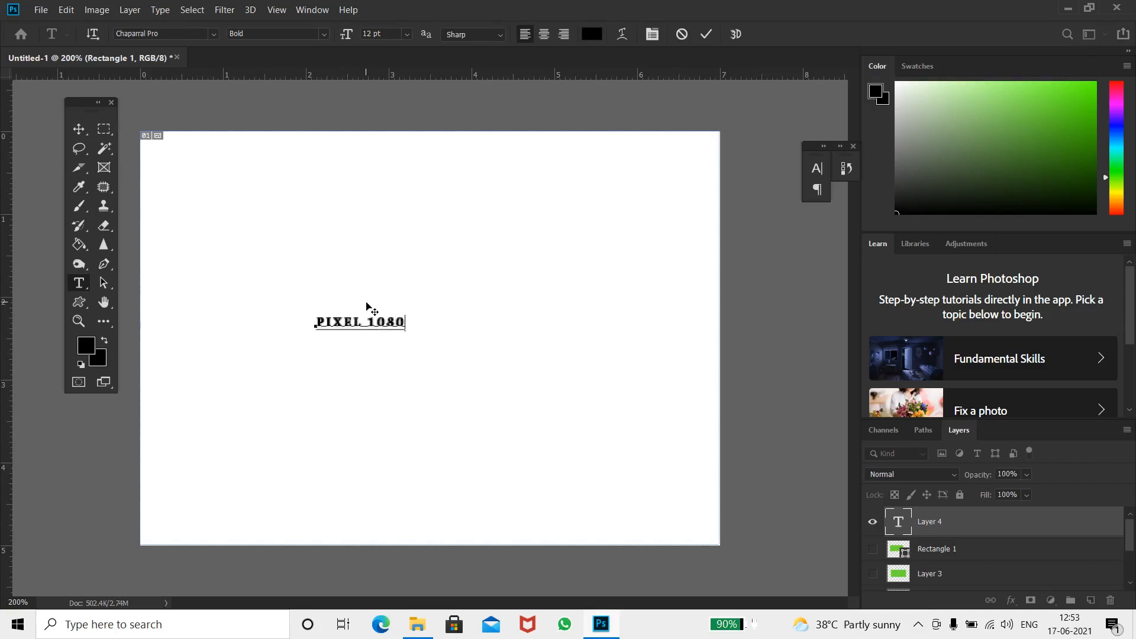
{"action": "left_click", "coordinate": [711, 34]}
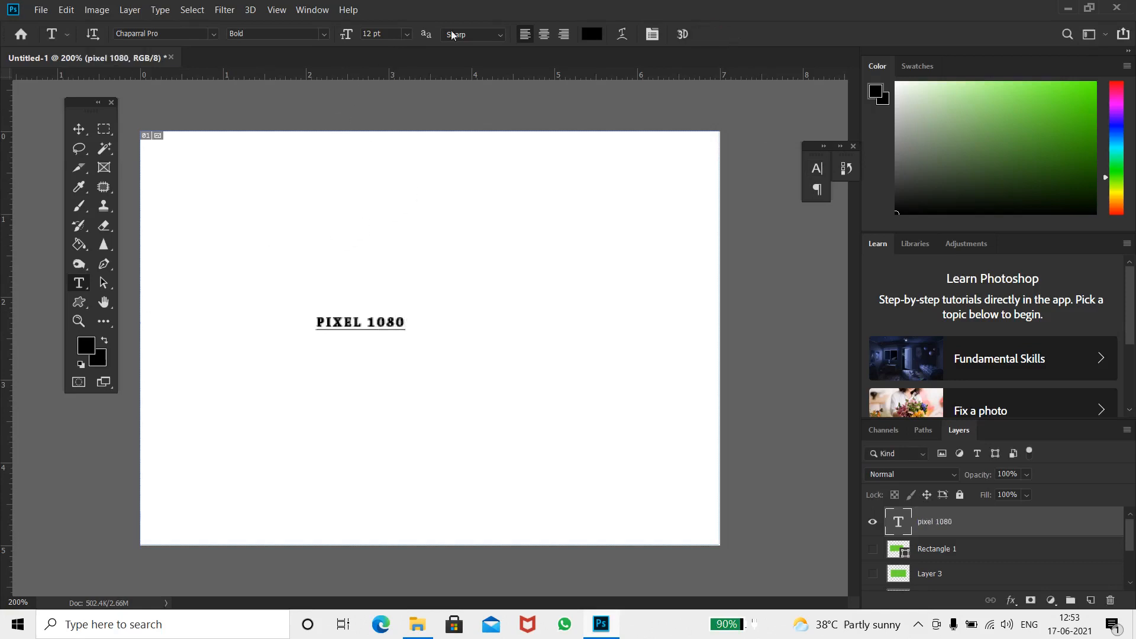
Set the text's anti-aliasing to Smooth and its font size to 48 pt
{"action": "left_click", "coordinate": [500, 34]}
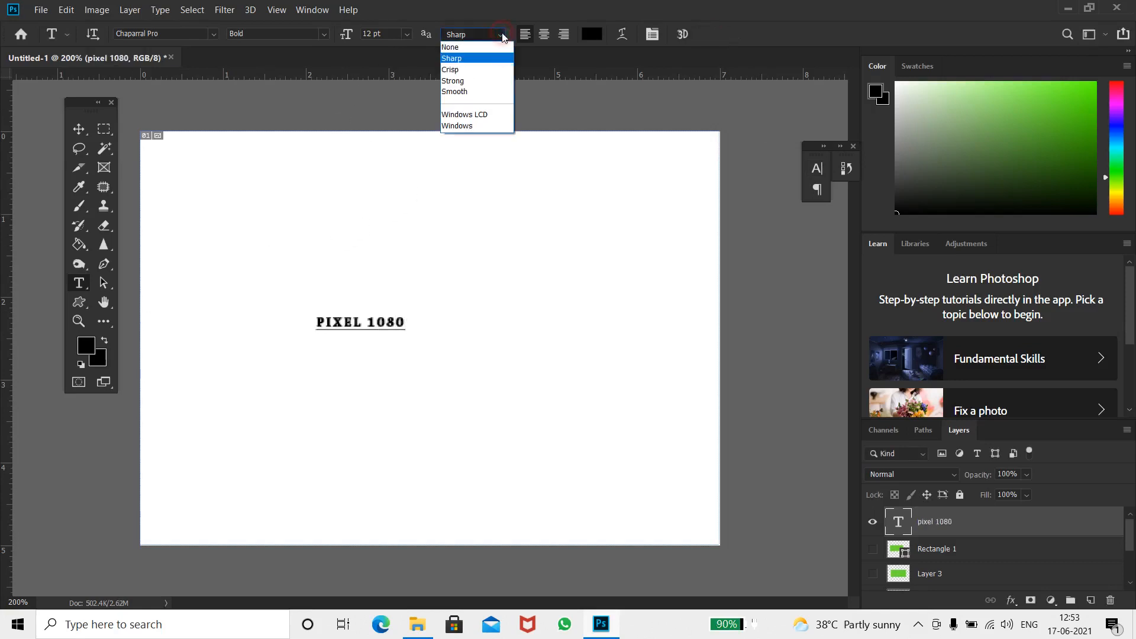
{"action": "left_click", "coordinate": [481, 92]}
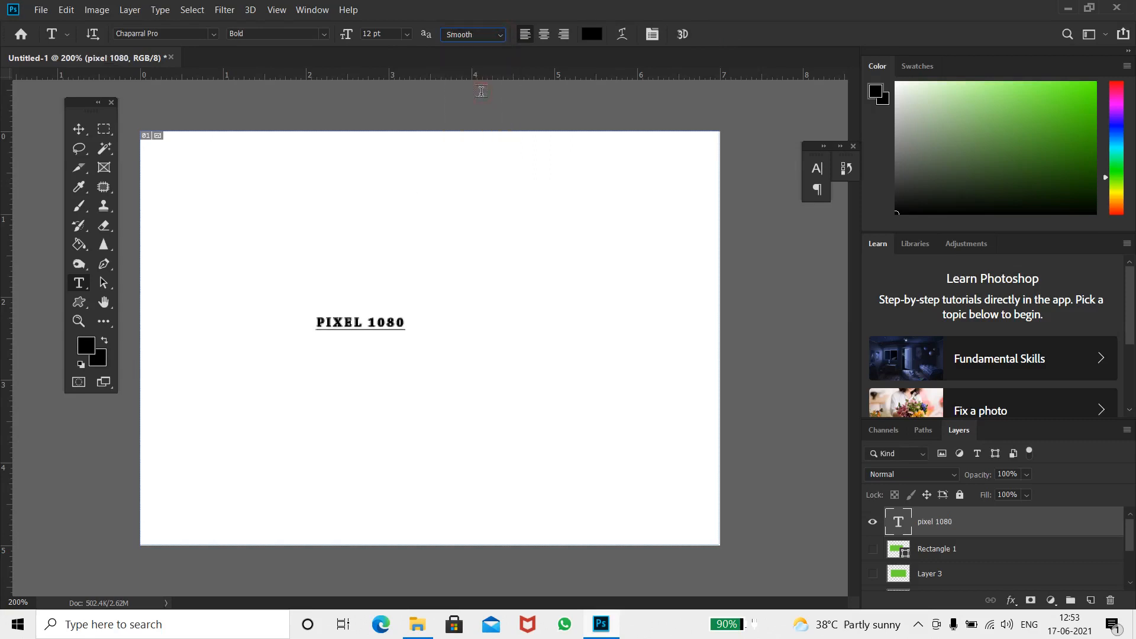
{"action": "left_click", "coordinate": [406, 34]}
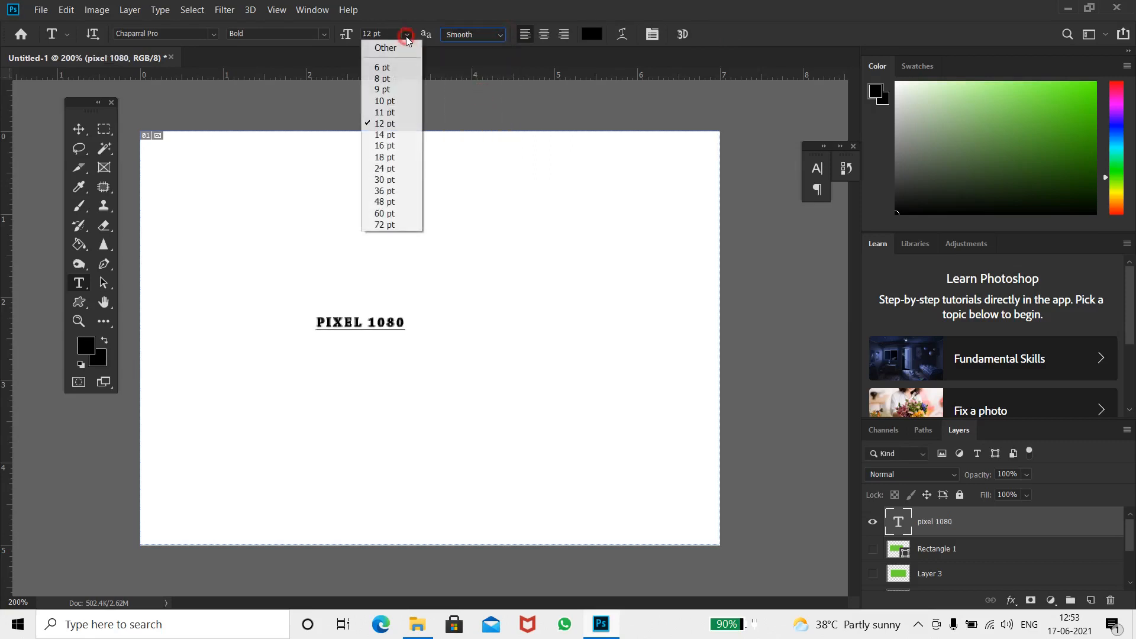
{"action": "left_click", "coordinate": [386, 181]}
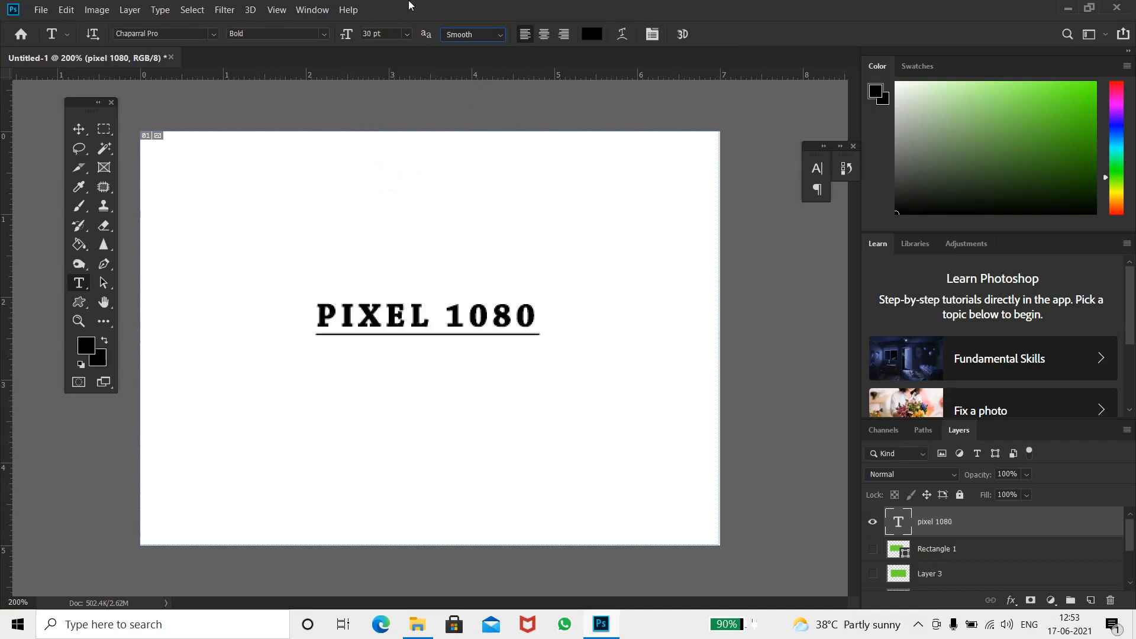
{"action": "left_click", "coordinate": [407, 34]}
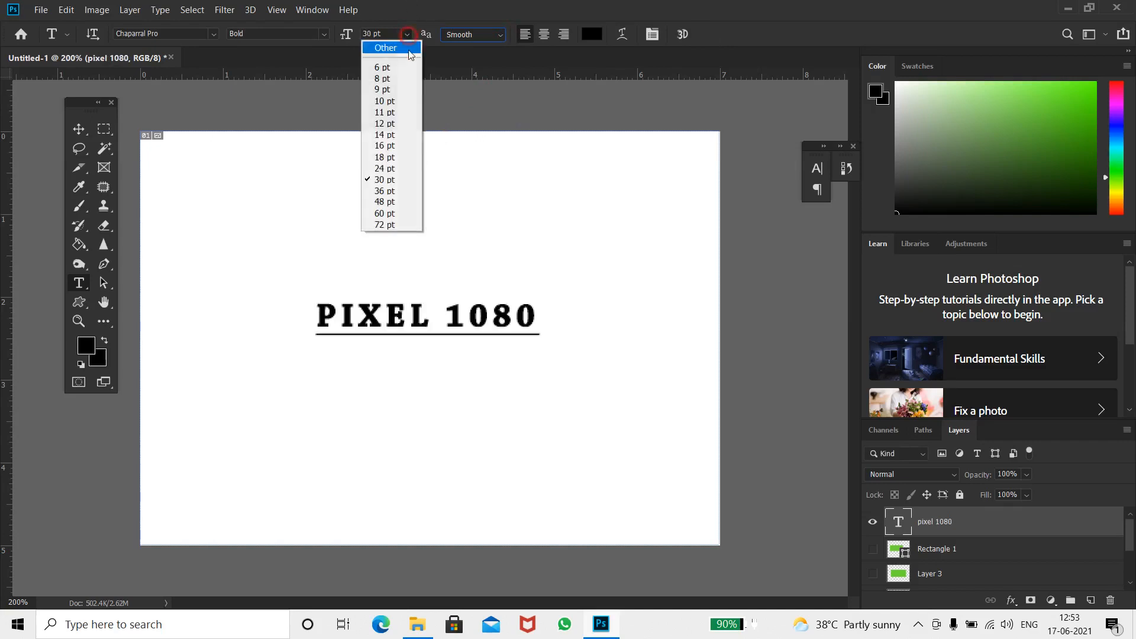
{"action": "left_click", "coordinate": [396, 199]}
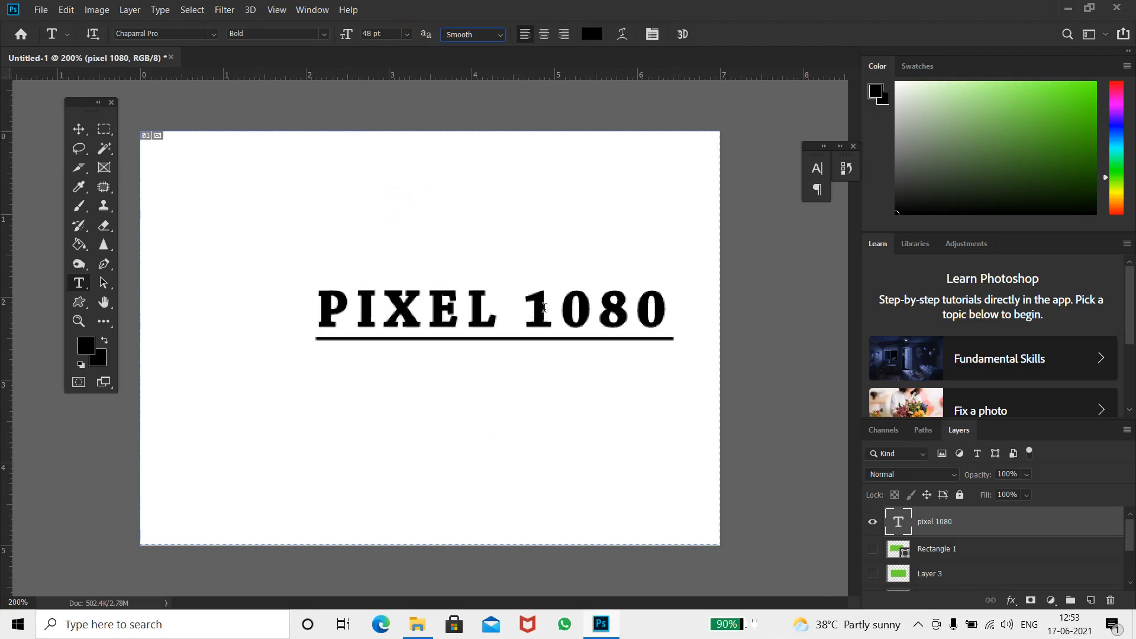
Open the Character panel and toggle the All Caps style off and back on for the text
{"action": "left_click", "coordinate": [816, 173]}
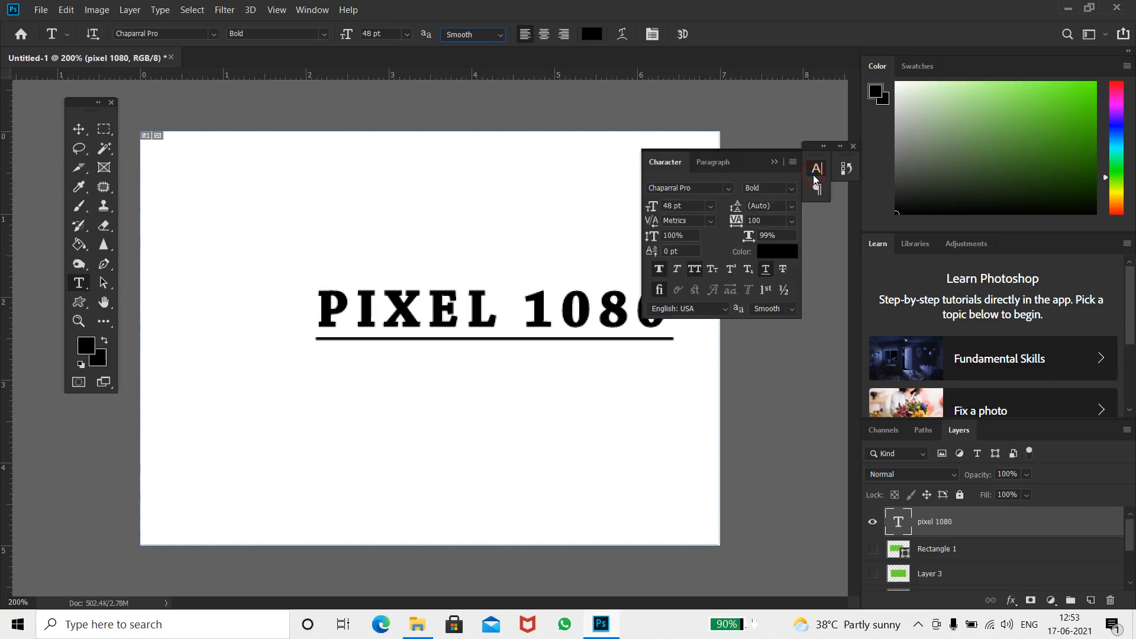
{"action": "left_click", "coordinate": [696, 271]}
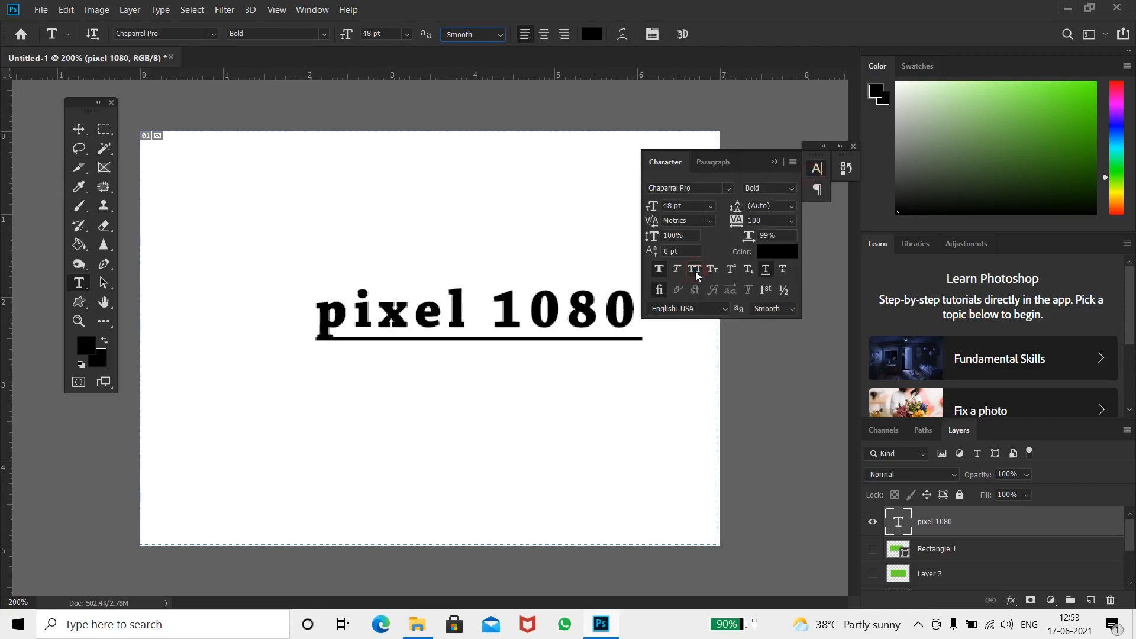
{"action": "left_click", "coordinate": [695, 271]}
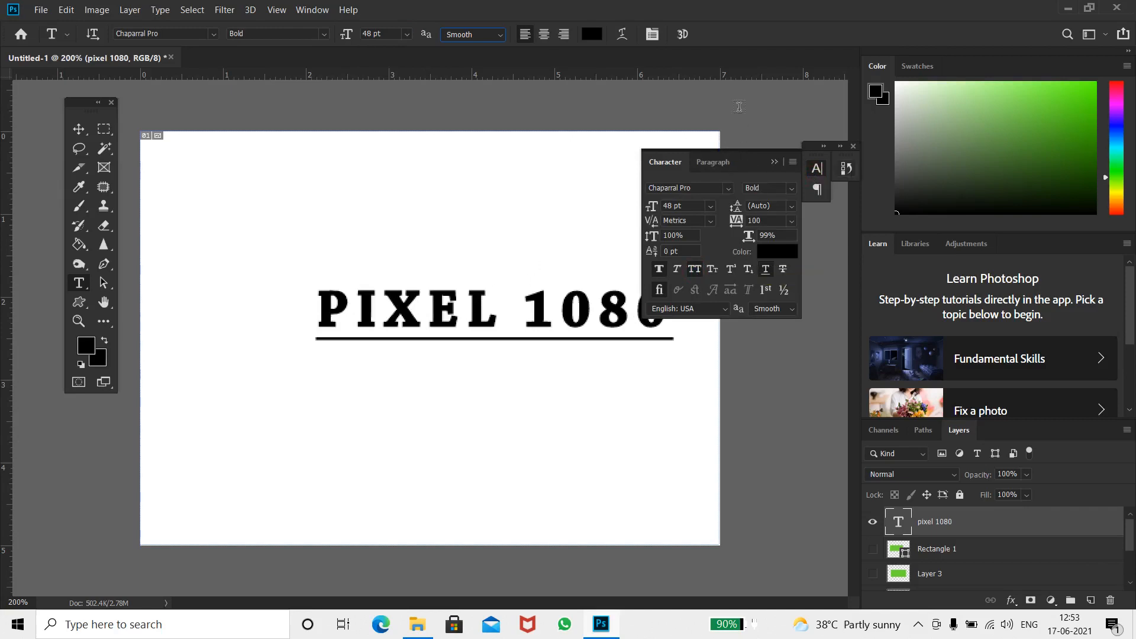
Move the PIXEL 1080 text about 50 px to the left with the Move tool
{"action": "left_click_drag", "start_coordinate": [77, 102], "coordinate": [49, 86]}
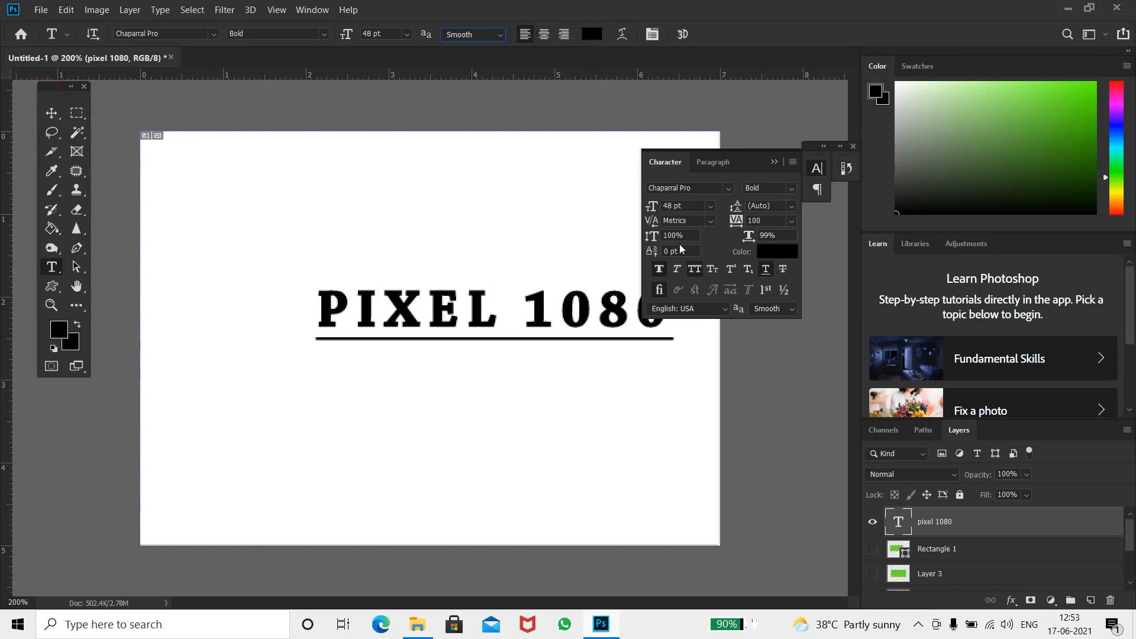
{"action": "left_click_drag", "start_coordinate": [747, 159], "coordinate": [816, 150]}
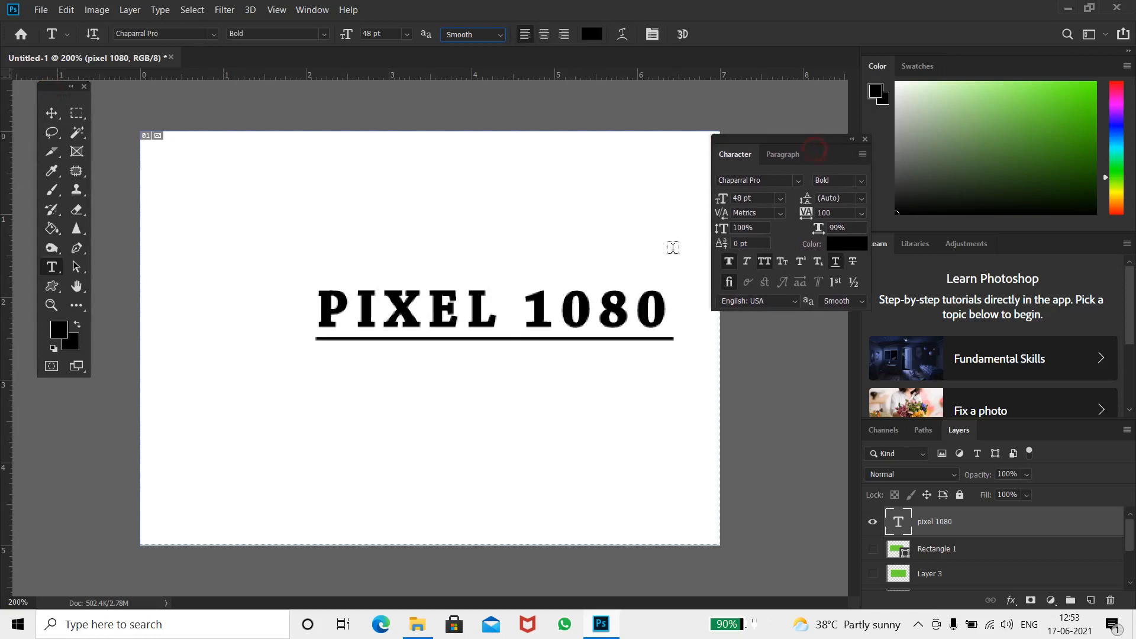
{"action": "left_click", "coordinate": [638, 308]}
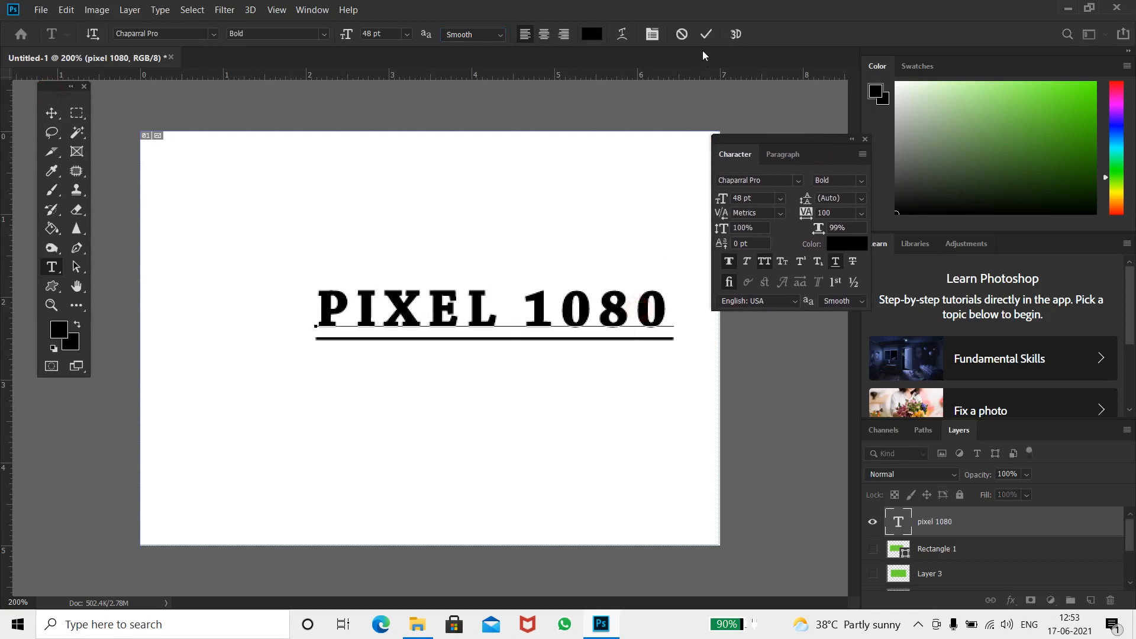
{"action": "left_click", "coordinate": [706, 34]}
{"action": "key", "text": "v"}
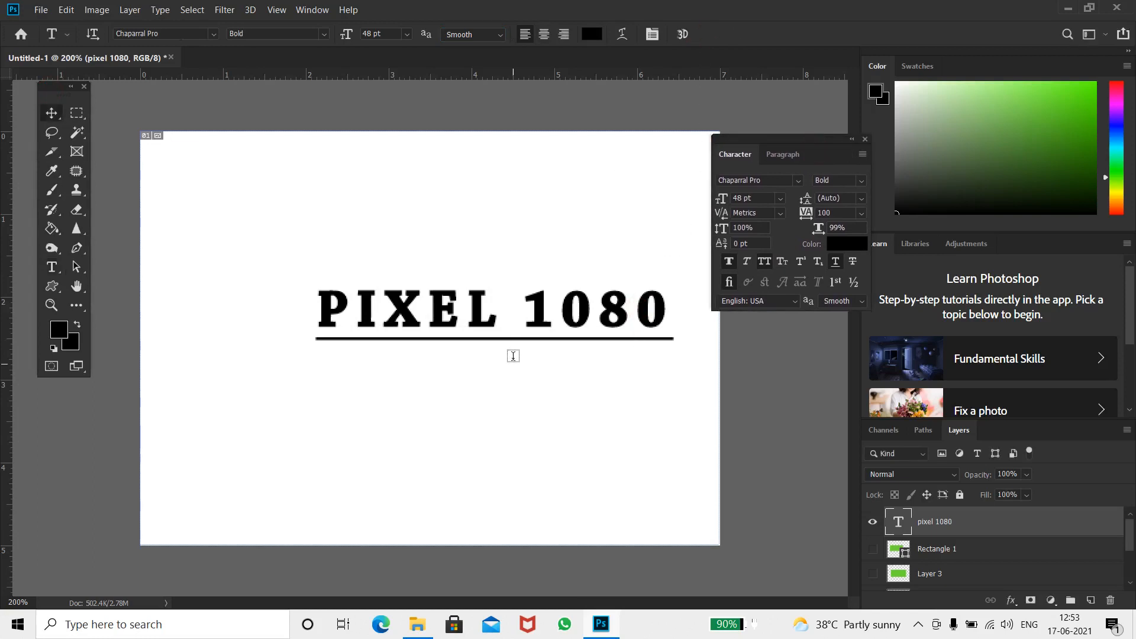
{"action": "right_click", "coordinate": [482, 326]}
{"action": "left_click", "coordinate": [489, 331]}
{"action": "left_click_drag", "start_coordinate": [489, 332], "coordinate": [431, 336]}
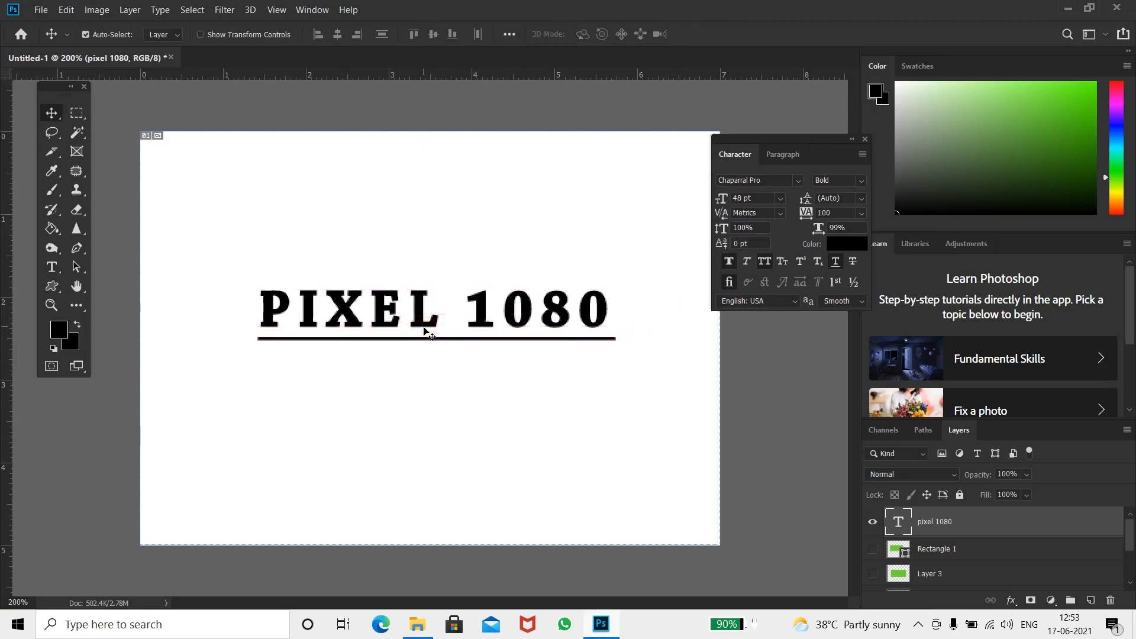
Switch off the text's All Caps and underline styles in the Character panel
{"action": "left_click", "coordinate": [734, 259]}
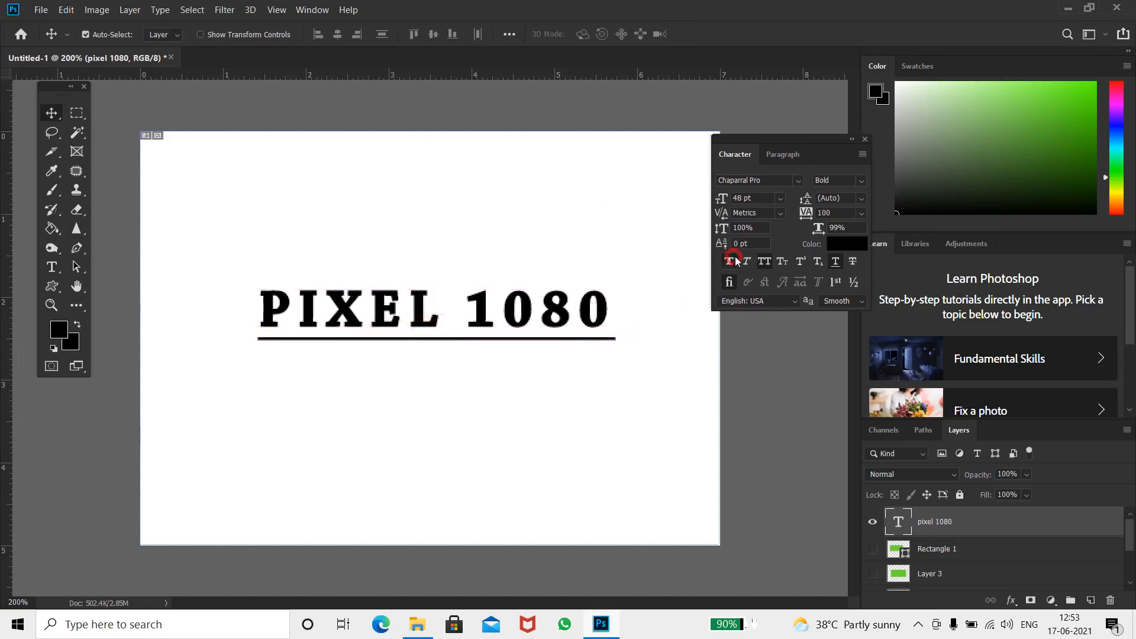
{"action": "left_click", "coordinate": [765, 263]}
{"action": "left_click", "coordinate": [836, 262]}
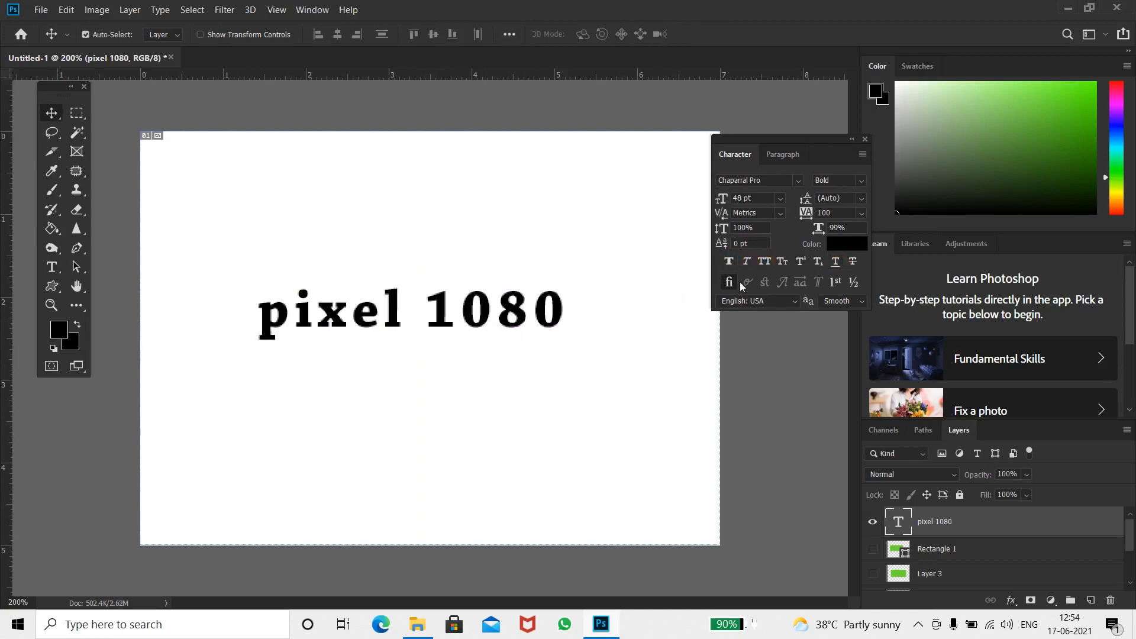
Change the text's font family to Cambria
{"action": "left_click", "coordinate": [779, 181]}
{"action": "left_click", "coordinate": [798, 182]}
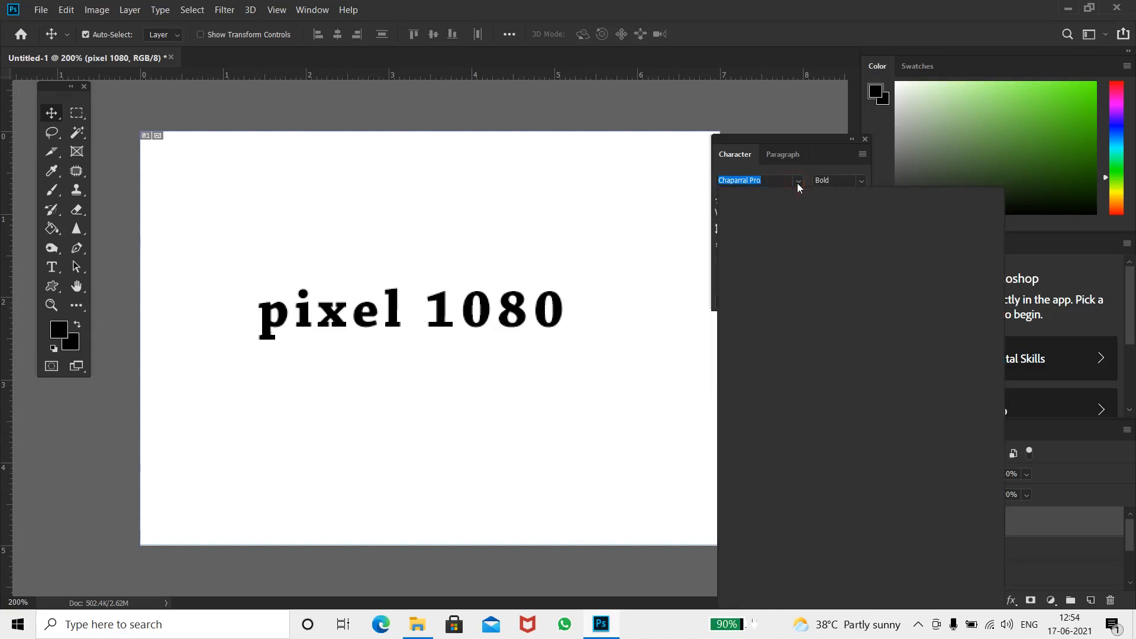
{"action": "type", "text": "Ar"}
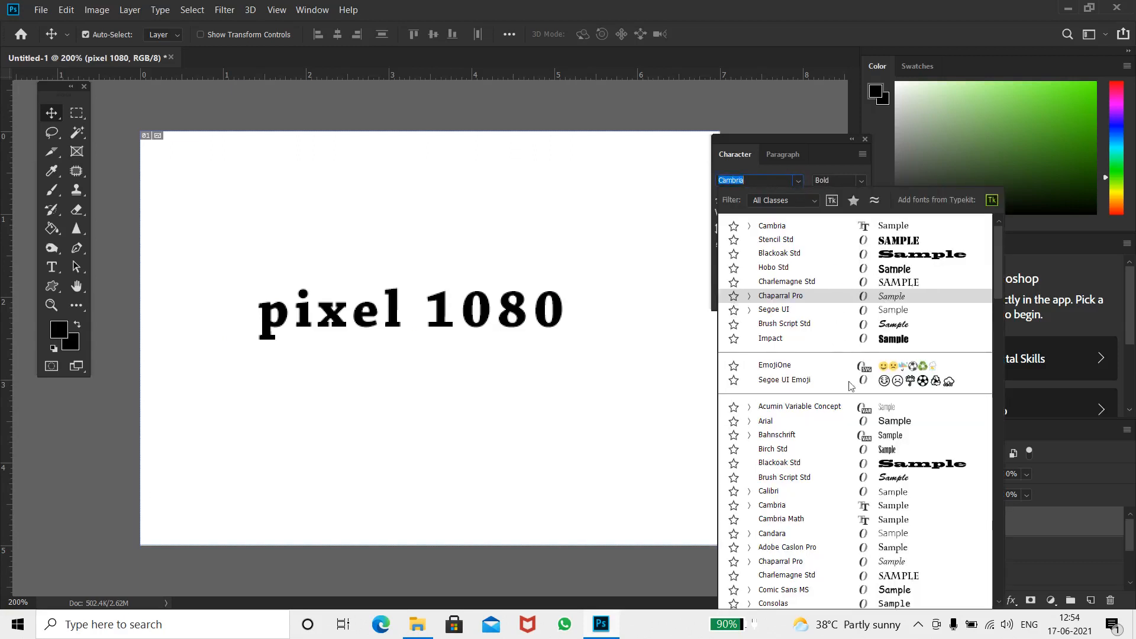
{"action": "key", "text": "Down"}
{"action": "key", "text": "Down"}
{"action": "key", "text": "Down"}
{"action": "key", "text": "Down"}
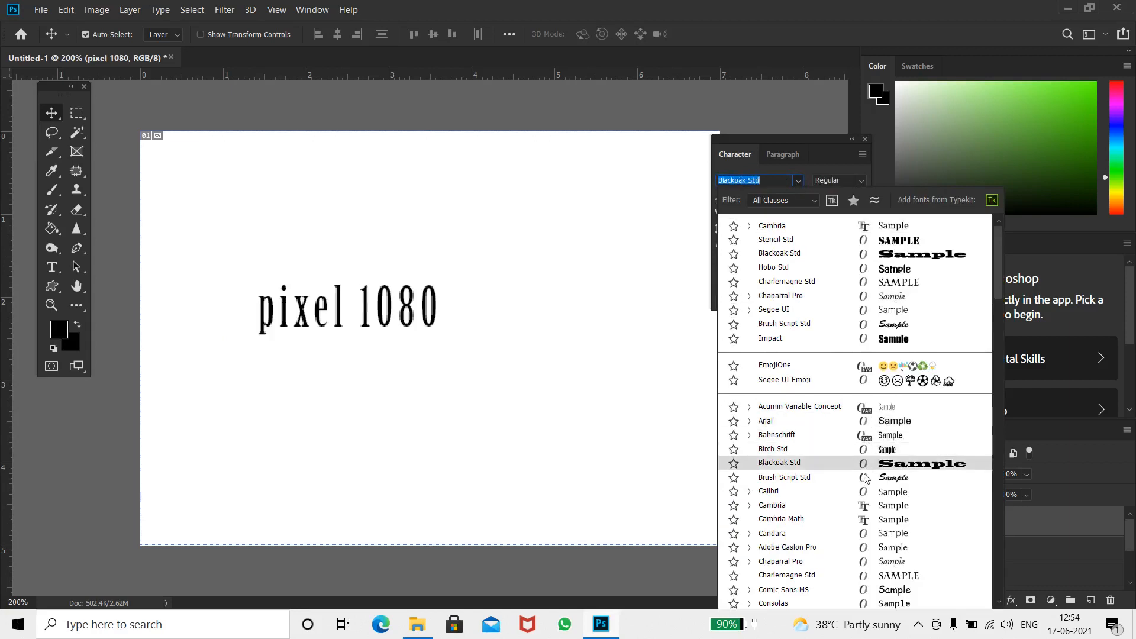
{"action": "left_click", "coordinate": [868, 512]}
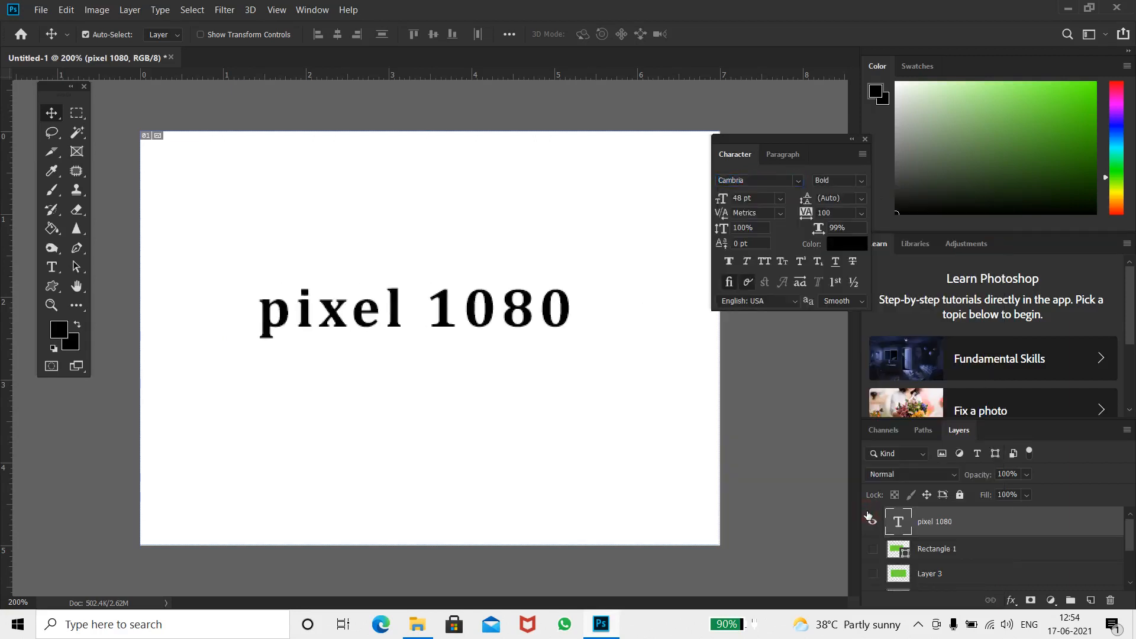
Set the text's font style to Bold Italic and its size to 24 pt
{"action": "left_click", "coordinate": [863, 182]}
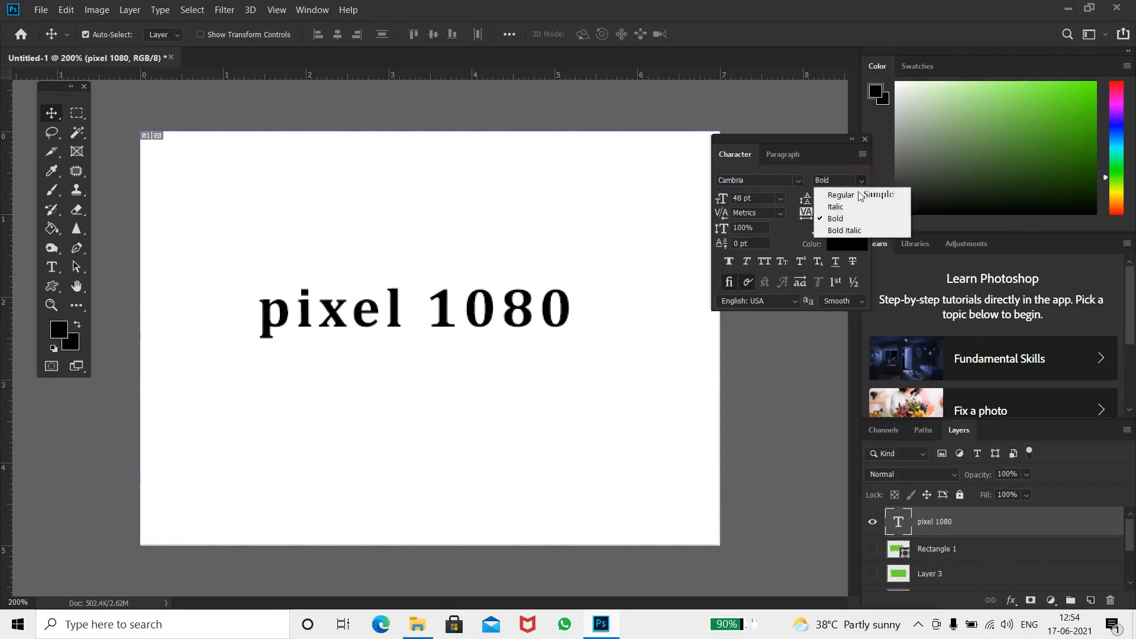
{"action": "left_click", "coordinate": [852, 230]}
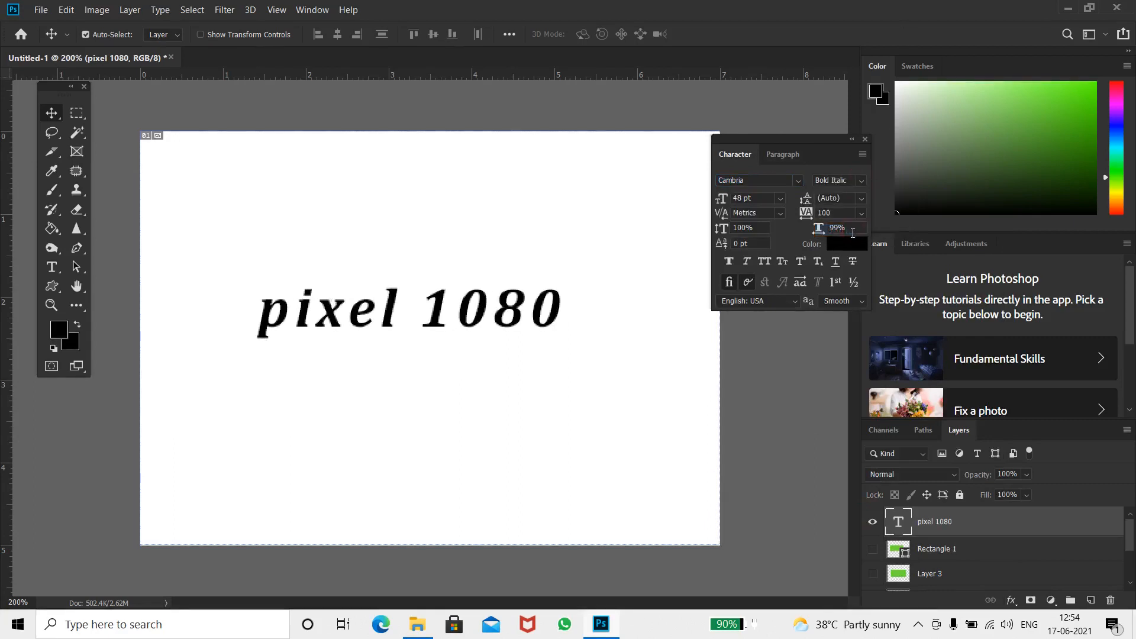
{"action": "left_click", "coordinate": [780, 198]}
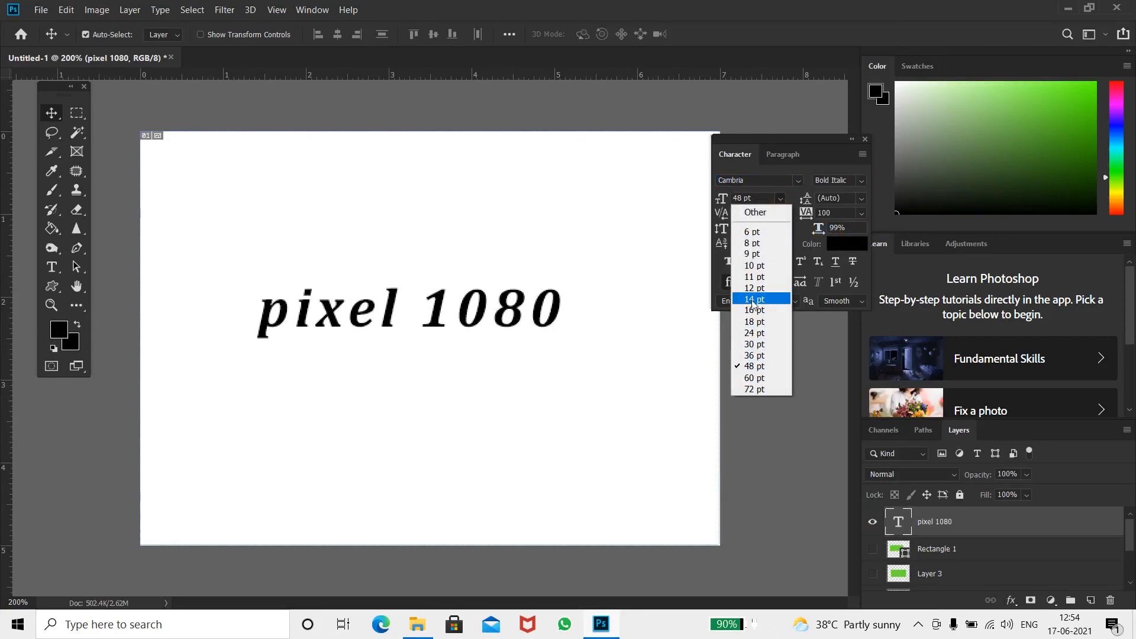
{"action": "left_click", "coordinate": [755, 333]}
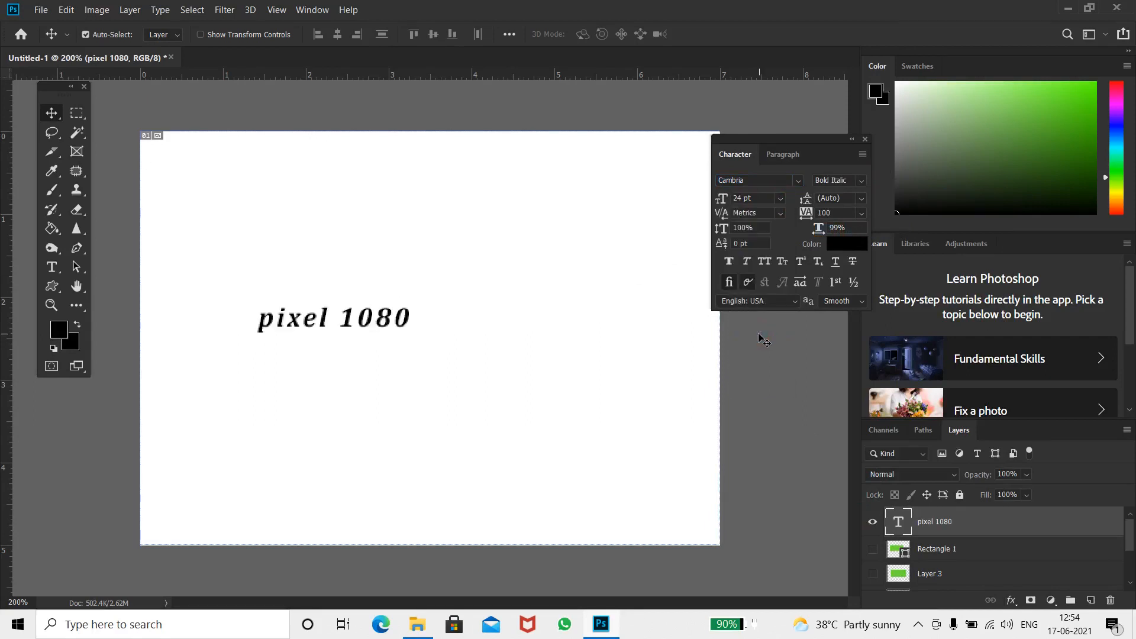
Set the text's font size to 48 pt
{"action": "left_click", "coordinate": [781, 198]}
{"action": "left_click", "coordinate": [761, 365]}
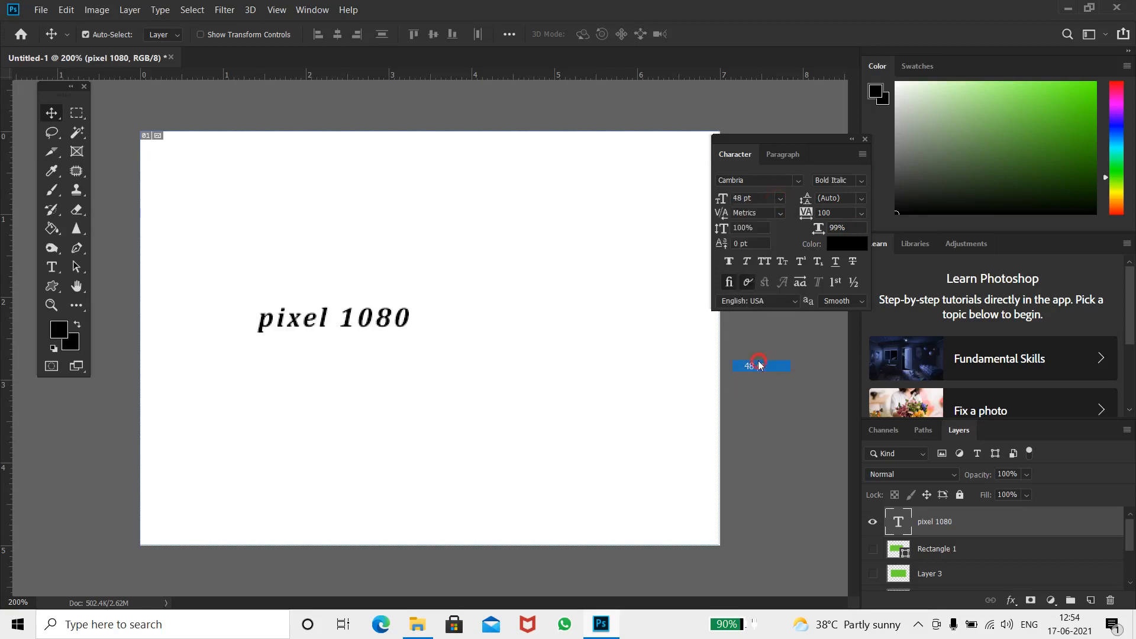
Try an 18 pt leading for the text and undo the change
{"action": "left_click", "coordinate": [862, 199]}
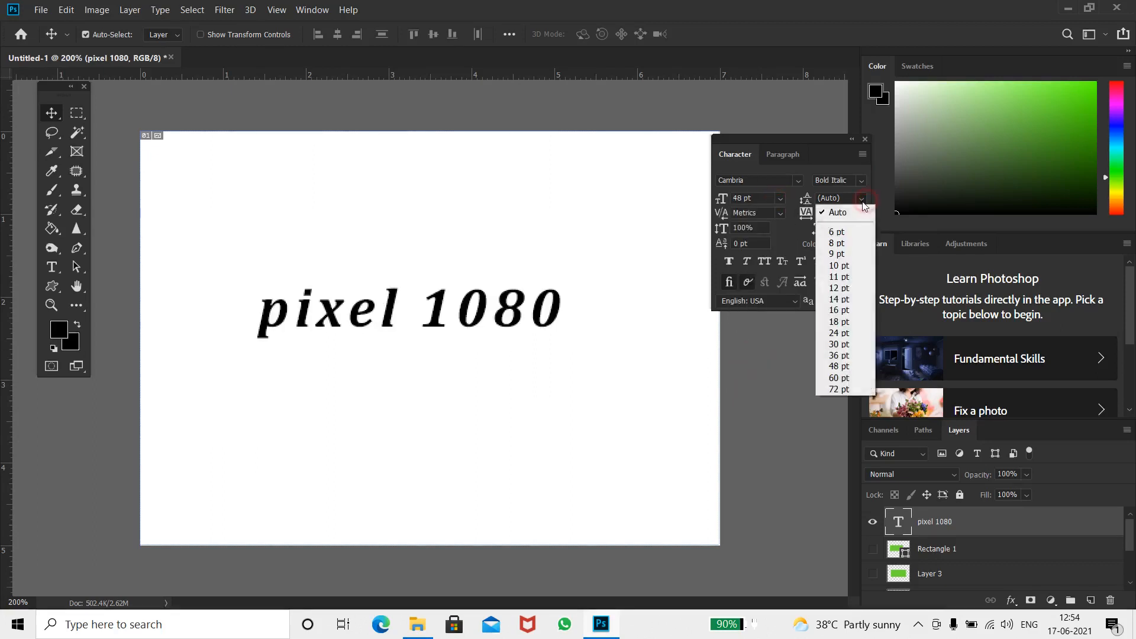
{"action": "left_click", "coordinate": [845, 323]}
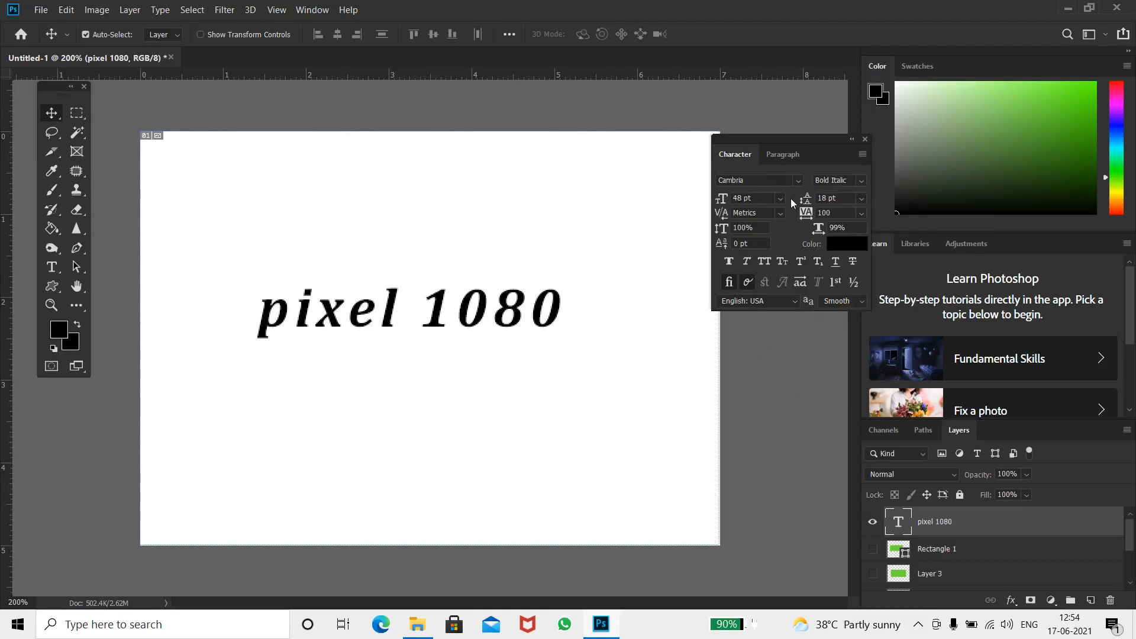
{"action": "key", "text": "ctrl+z"}
Scale the text to 202% vertically and 142% horizontally and apply Faux Bold
{"action": "left_click_drag", "start_coordinate": [722, 227], "coordinate": [800, 230]}
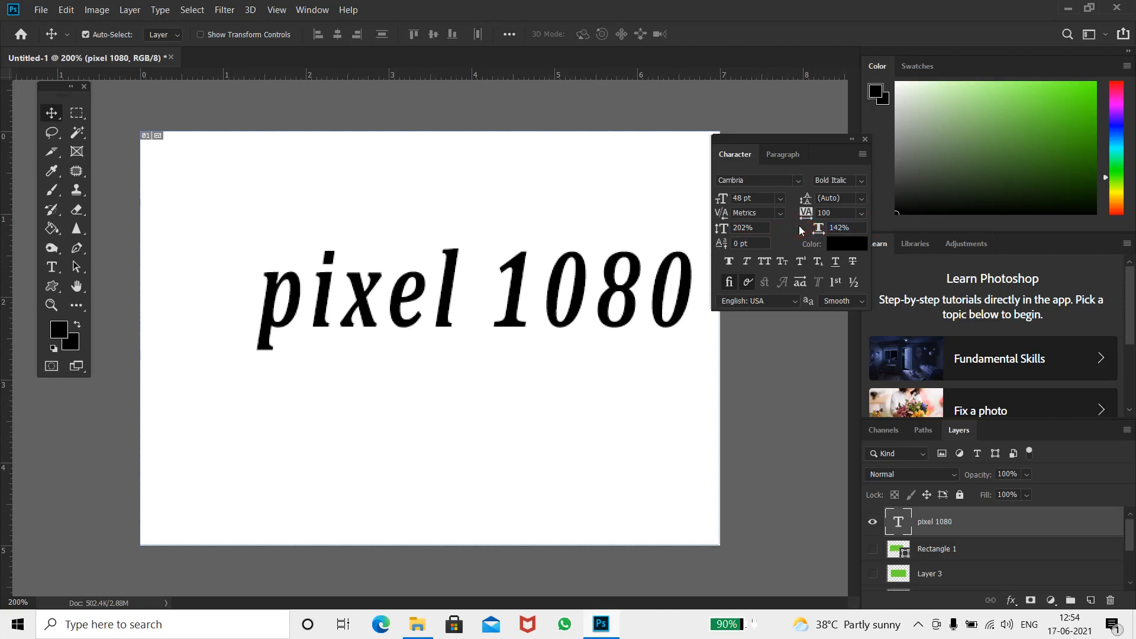
{"action": "left_click", "coordinate": [731, 262]}
{"action": "left_click", "coordinate": [730, 259]}
{"action": "left_click", "coordinate": [735, 262]}
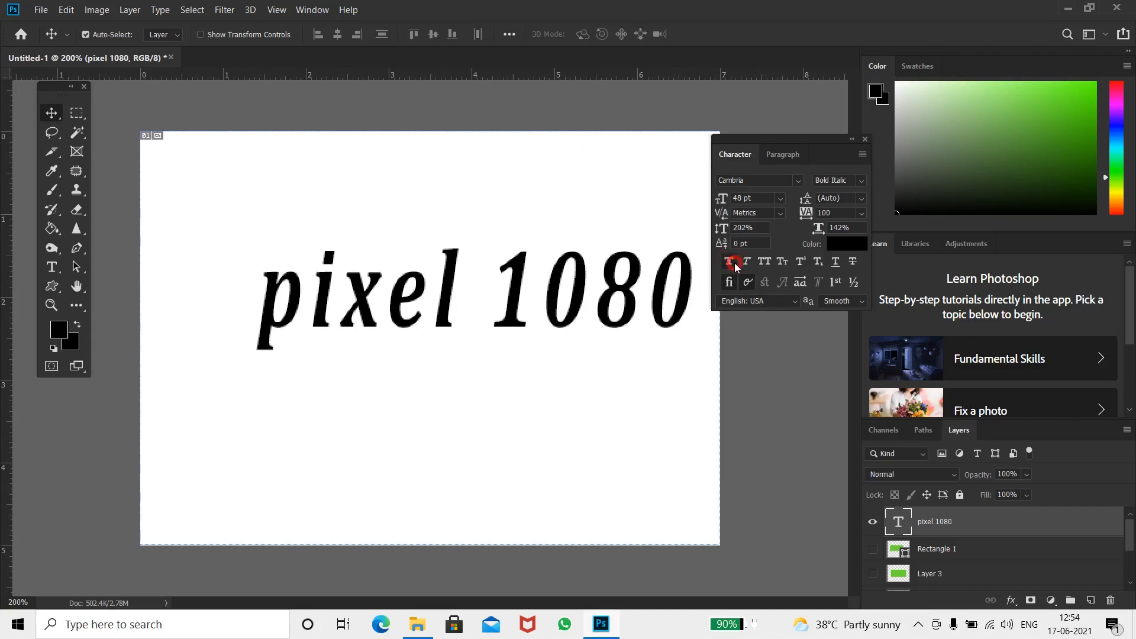
Apply All Caps to the text and move it down and left to fit on the canvas
{"action": "left_click", "coordinate": [765, 262]}
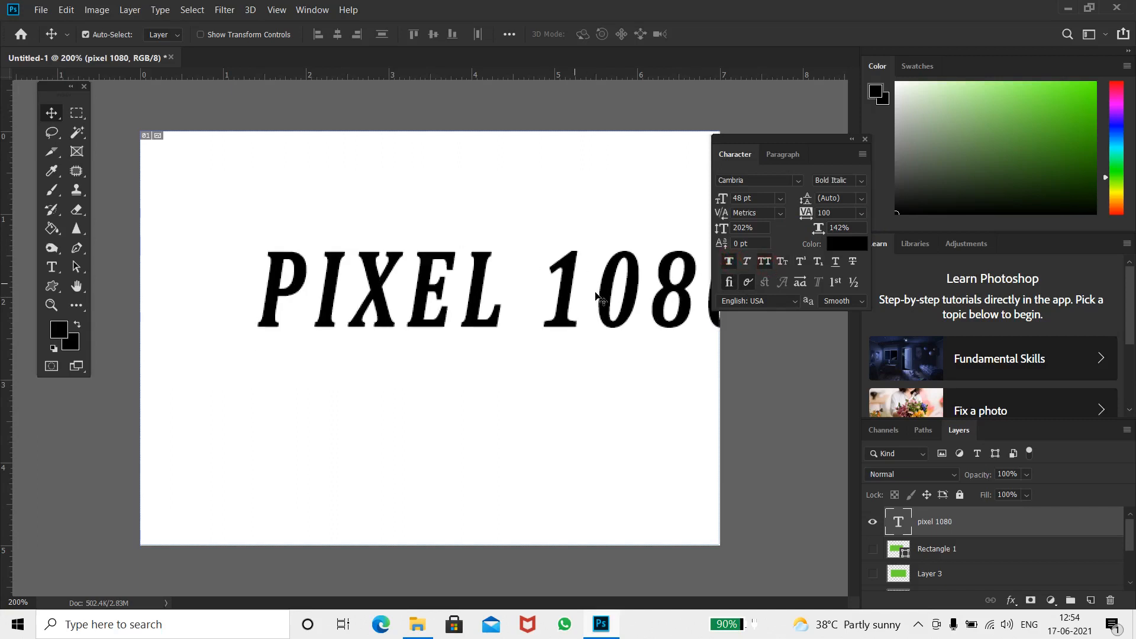
{"action": "right_click", "coordinate": [565, 300]}
{"action": "left_click", "coordinate": [584, 305]}
{"action": "left_click_drag", "start_coordinate": [574, 300], "coordinate": [498, 350]}
Underline the text and set its colour to purple #8617c6
{"action": "left_click", "coordinate": [842, 264]}
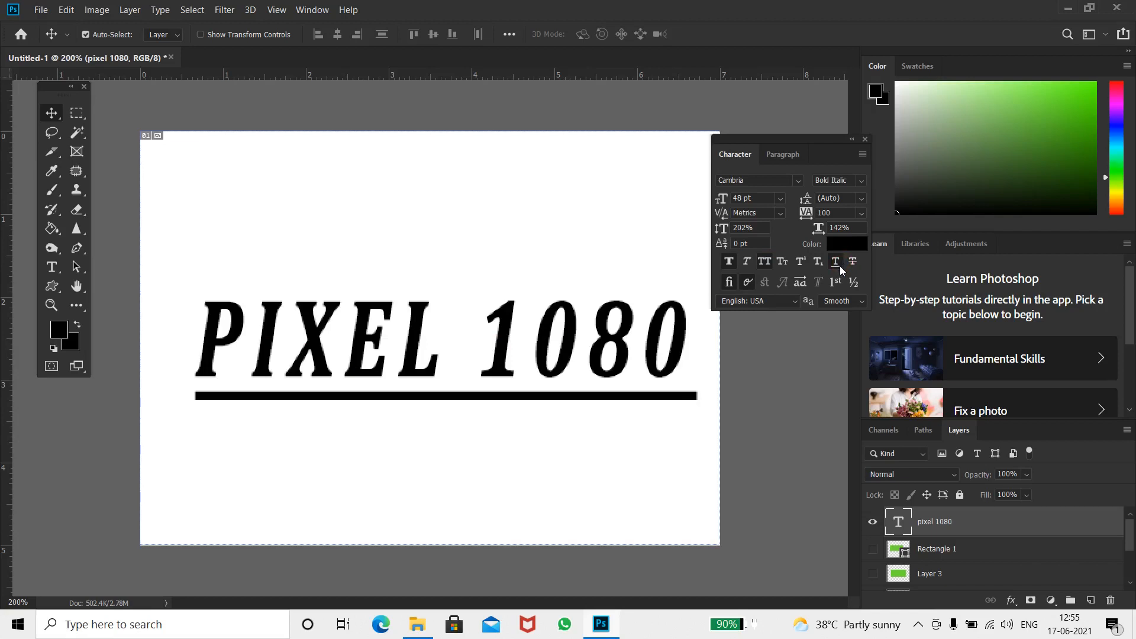
{"action": "left_click", "coordinate": [847, 244]}
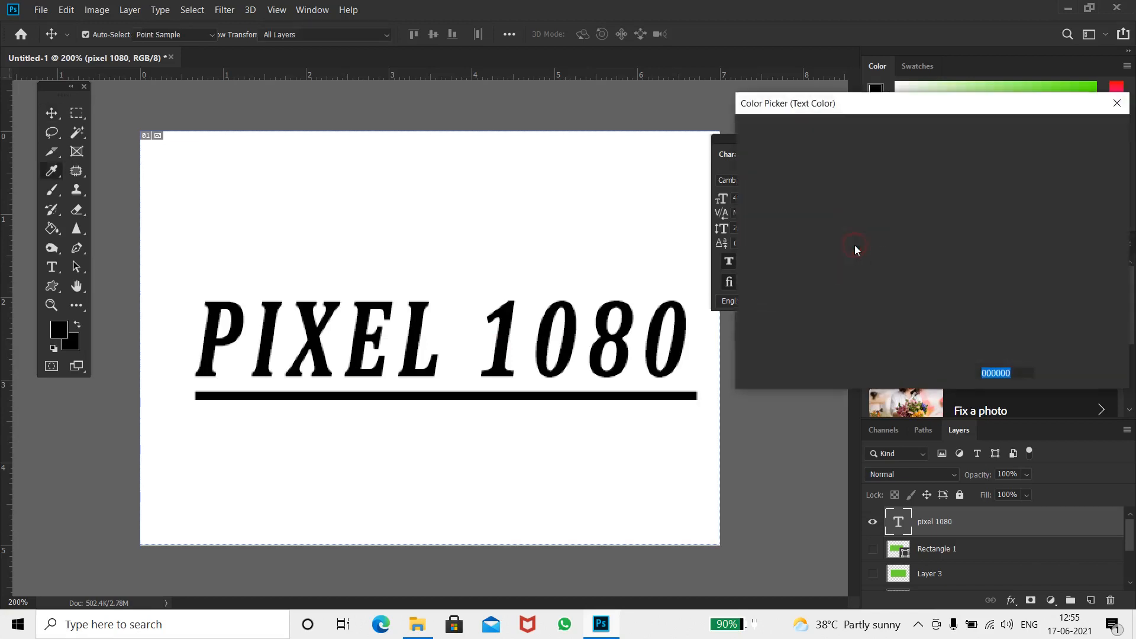
{"action": "left_click", "coordinate": [850, 298]}
{"action": "left_click", "coordinate": [918, 191]}
{"action": "left_click", "coordinate": [950, 203]}
{"action": "left_click_drag", "start_coordinate": [952, 203], "coordinate": [950, 181]}
{"action": "left_click_drag", "start_coordinate": [883, 147], "coordinate": [911, 179]}
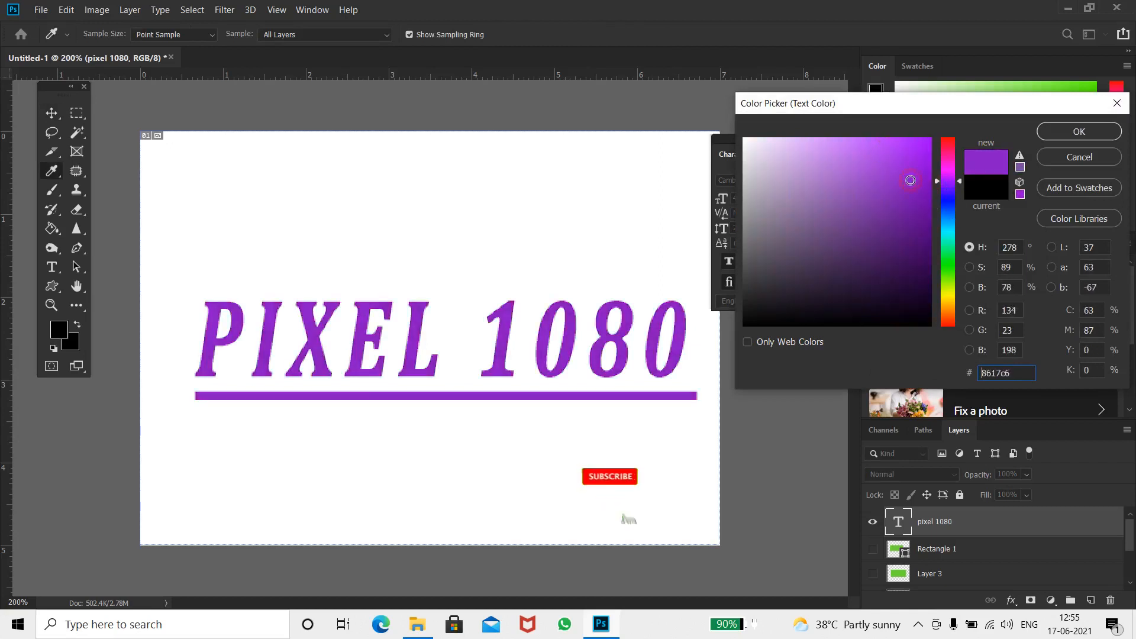
{"action": "left_click", "coordinate": [1087, 132]}
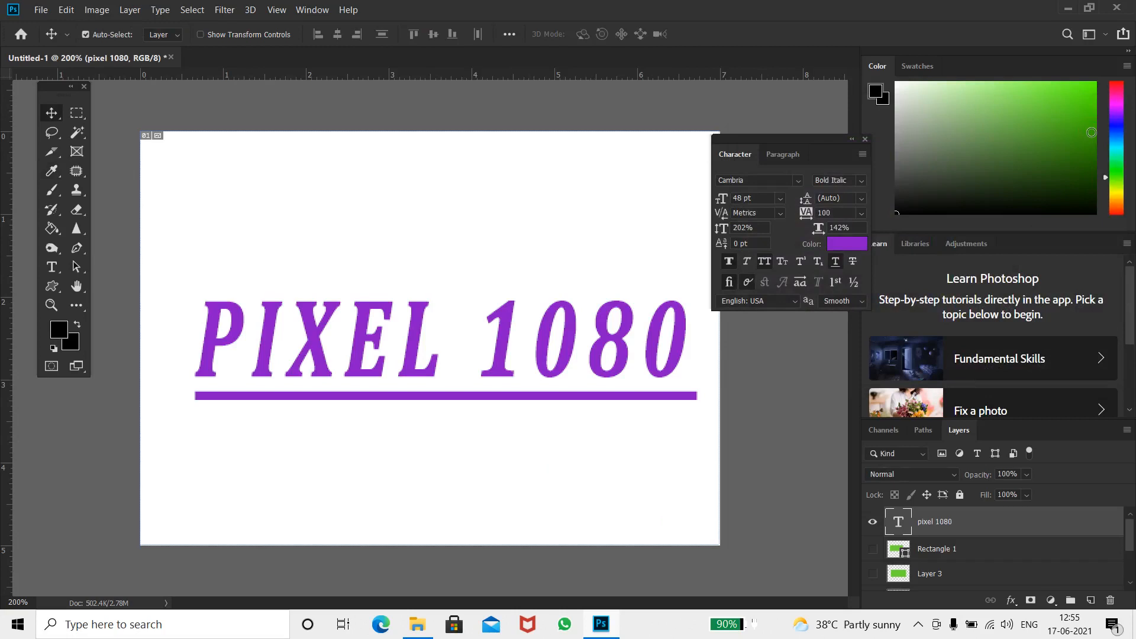
Close the Character panel and float the Layers panel beside the canvas
{"action": "left_click", "coordinate": [865, 140]}
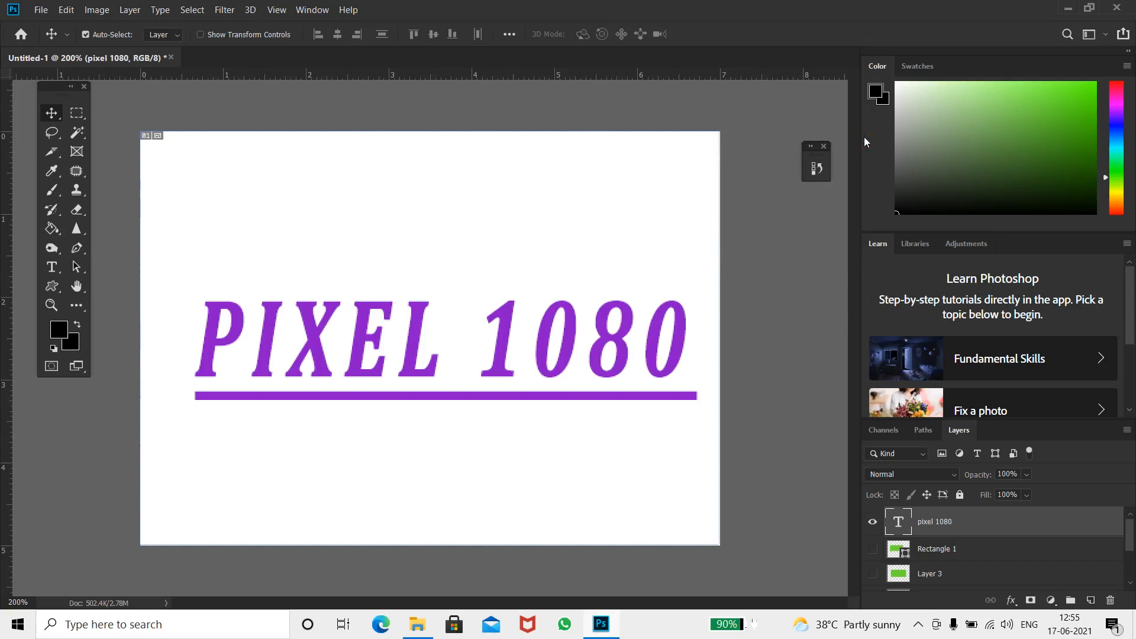
{"action": "left_click_drag", "start_coordinate": [959, 430], "coordinate": [822, 199]}
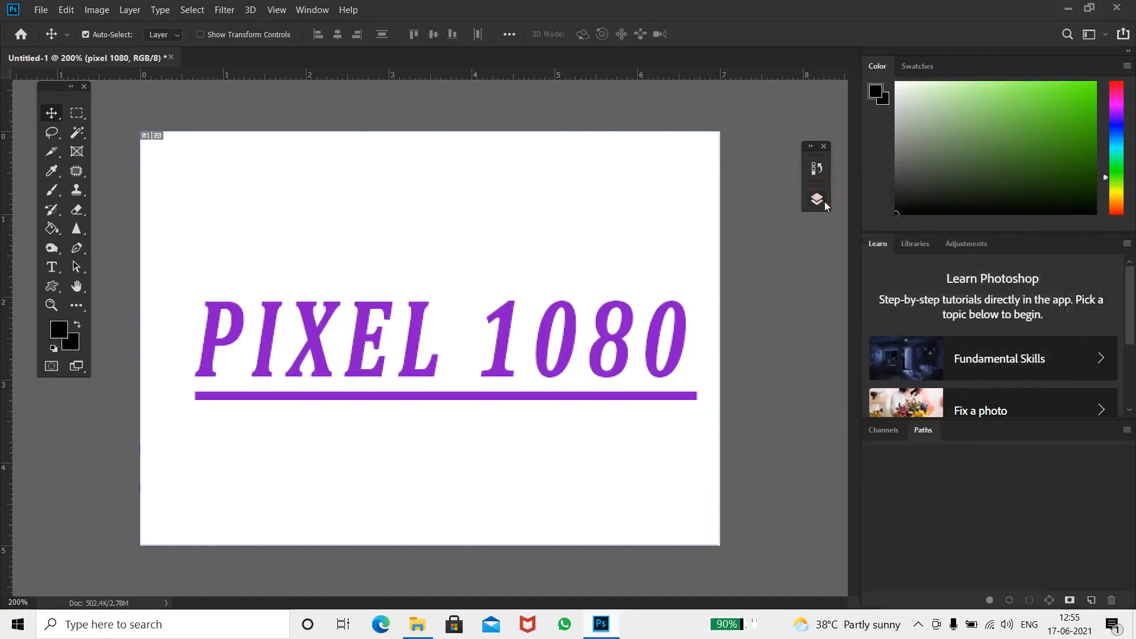
{"action": "left_click", "coordinate": [822, 201]}
{"action": "left_click_drag", "start_coordinate": [721, 153], "coordinate": [871, 111]}
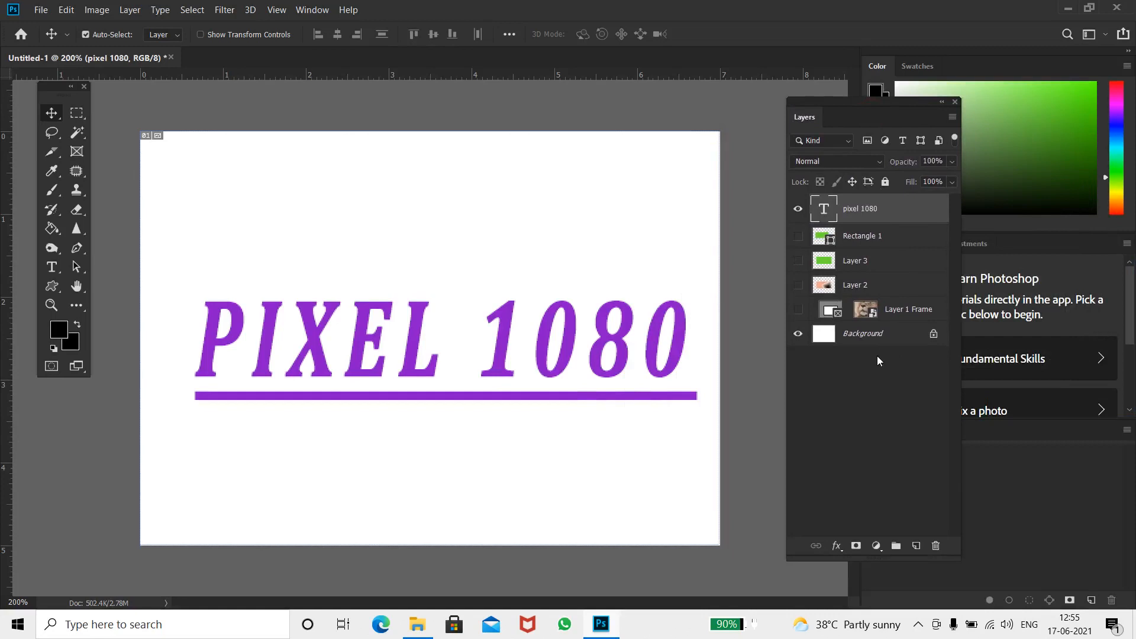
Add a Drop Shadow to the text layer with 52% opacity, 4 px distance, 9% spread and 1 px size
{"action": "double_click", "coordinate": [917, 213]}
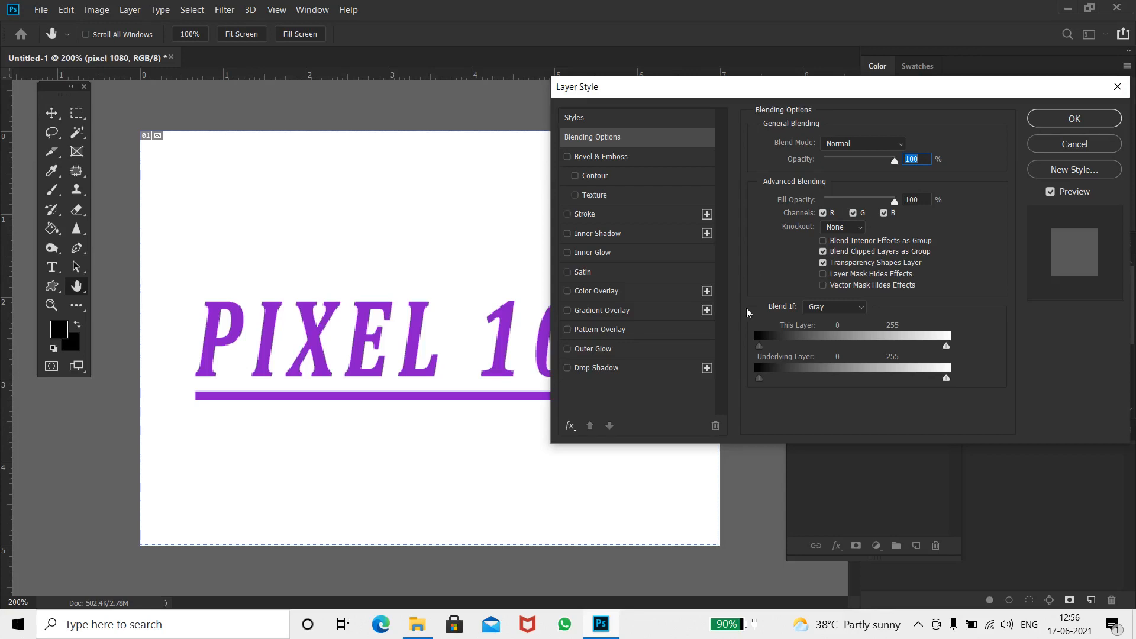
{"action": "left_click", "coordinate": [602, 367]}
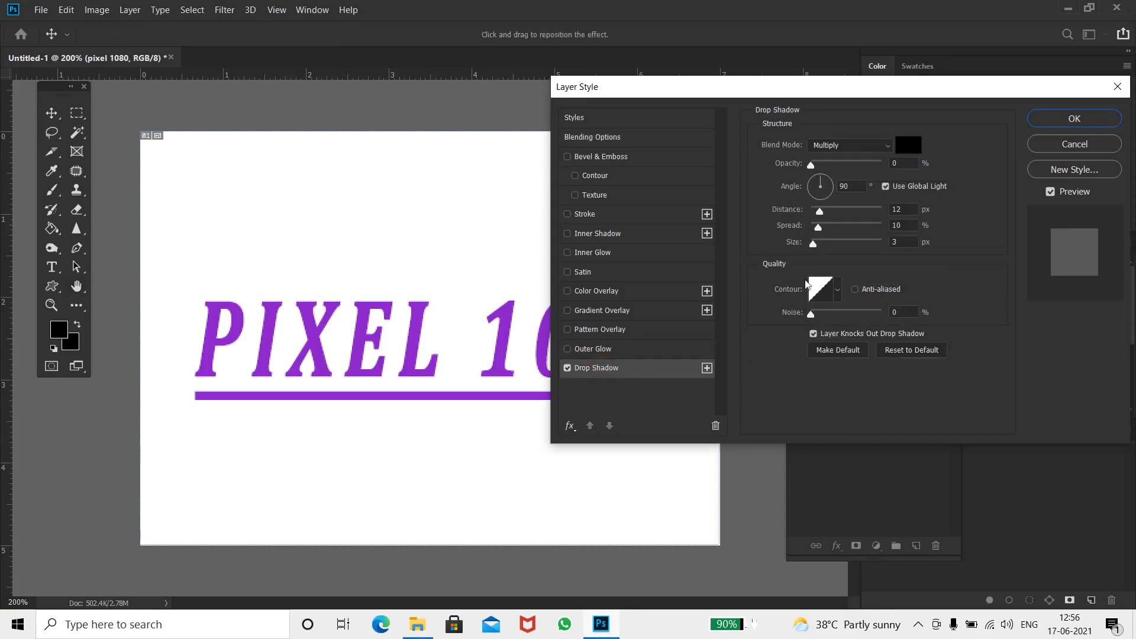
{"action": "left_click_drag", "start_coordinate": [812, 165], "coordinate": [849, 171]}
{"action": "left_click_drag", "start_coordinate": [748, 95], "coordinate": [824, 54]}
{"action": "left_click_drag", "start_coordinate": [897, 172], "coordinate": [890, 204]}
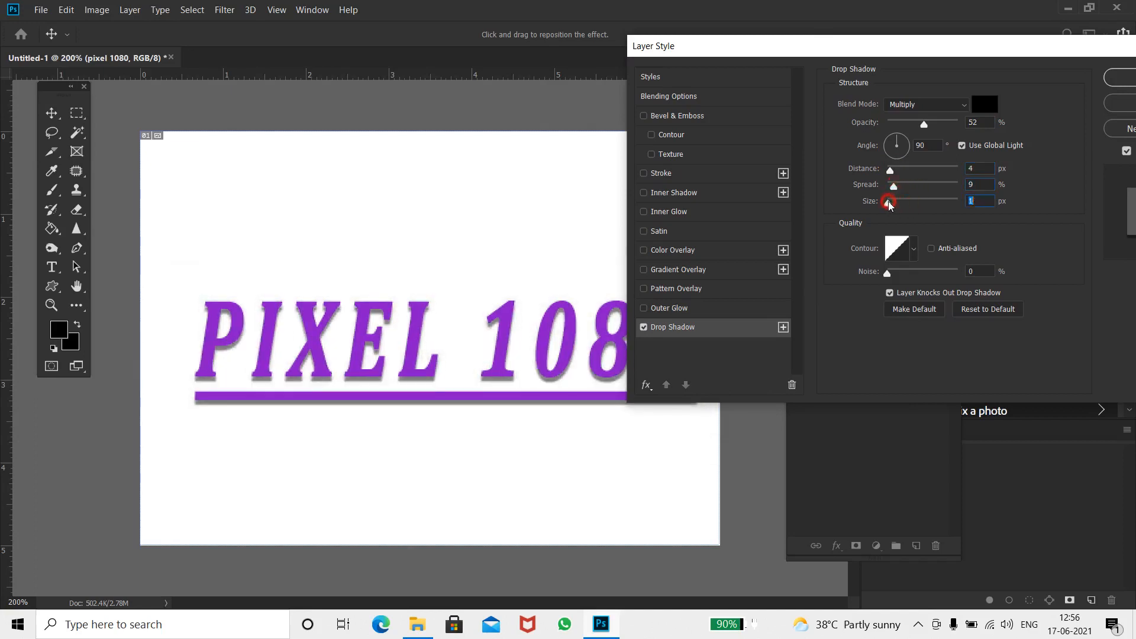
Set the drop shadow's contour to the Cove - Deep preset
{"action": "left_click", "coordinate": [898, 251]}
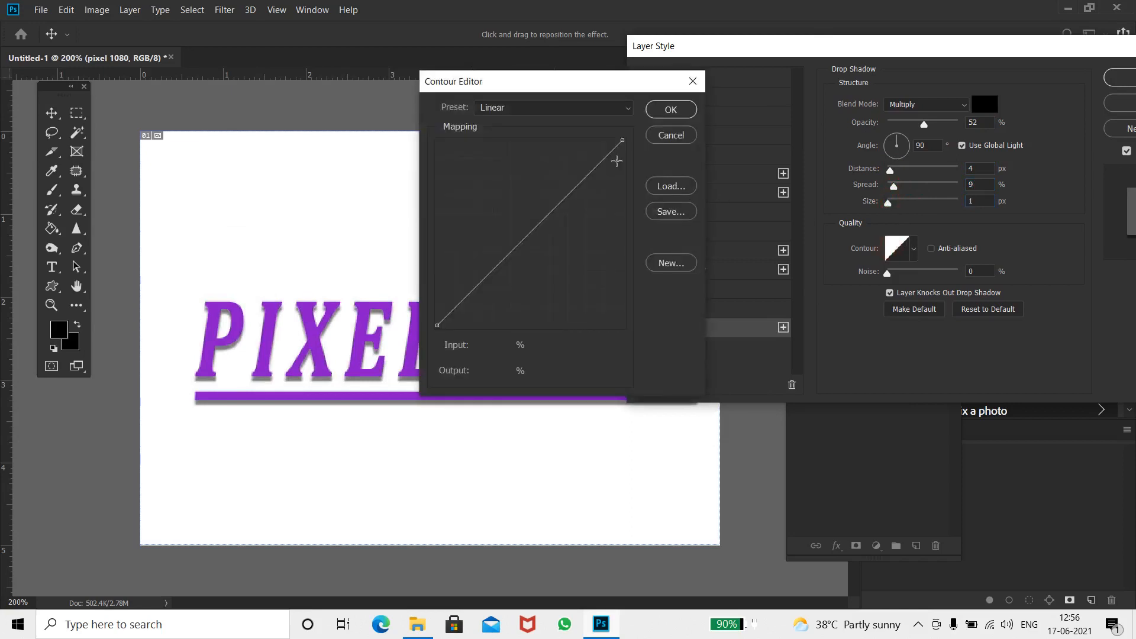
{"action": "left_click", "coordinate": [586, 109]}
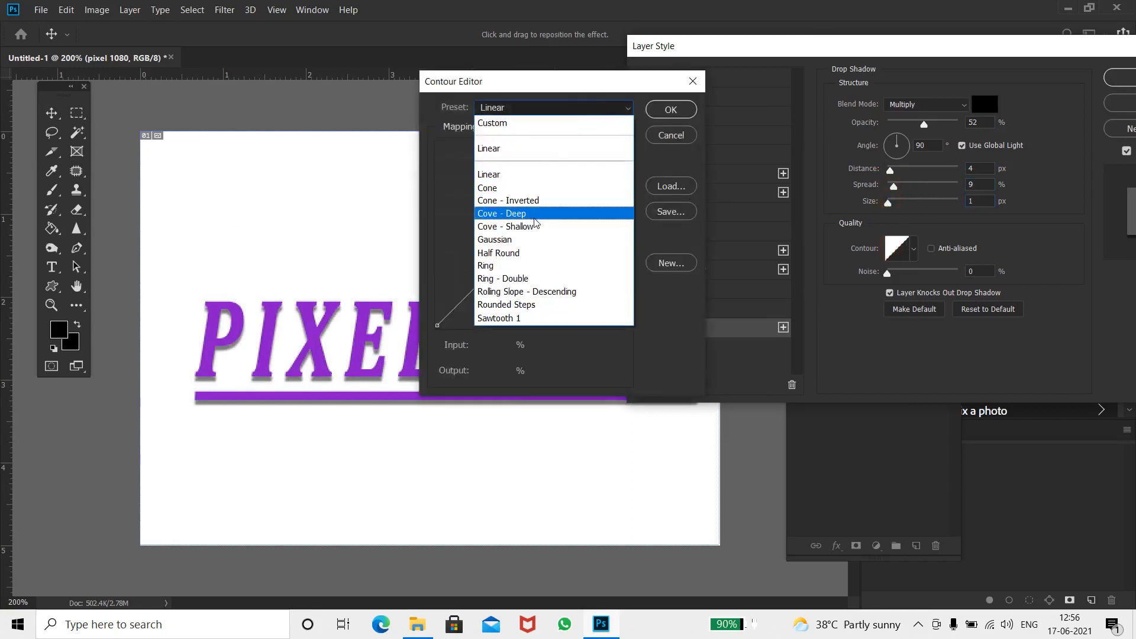
{"action": "left_click", "coordinate": [535, 214]}
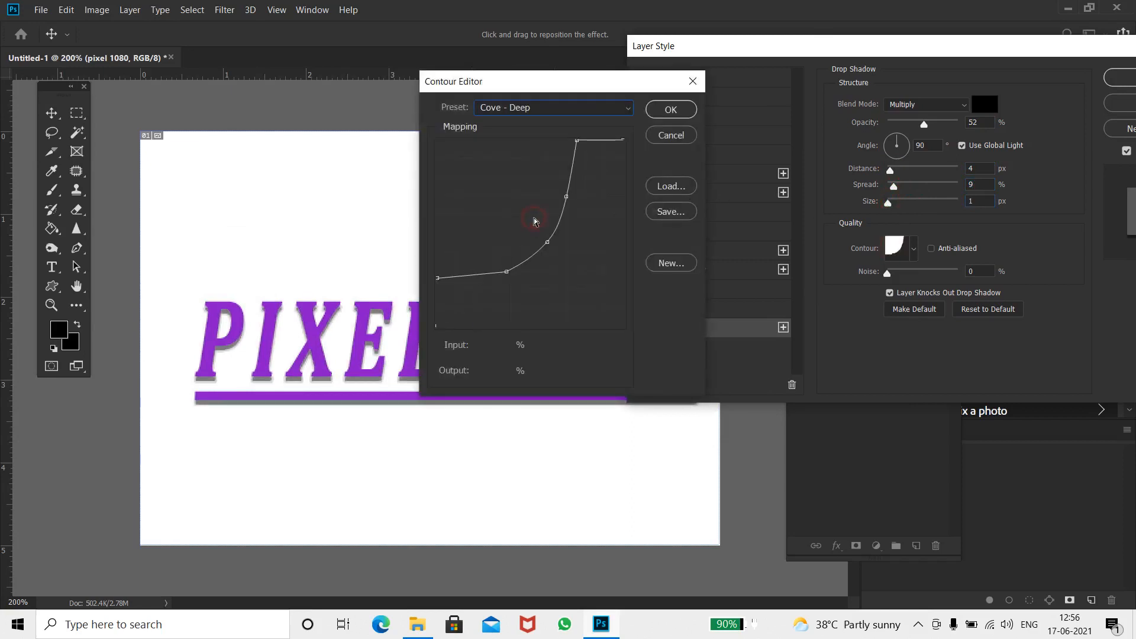
{"action": "left_click", "coordinate": [666, 112]}
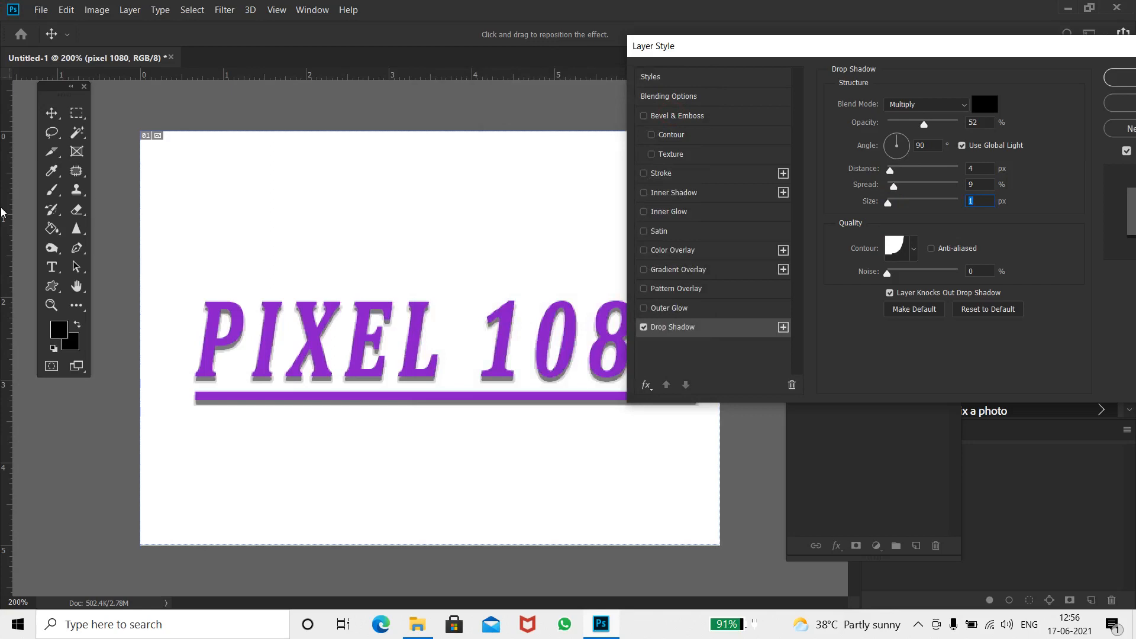
Try an Outer Glow on the text and switch it off
{"action": "left_click", "coordinate": [678, 310]}
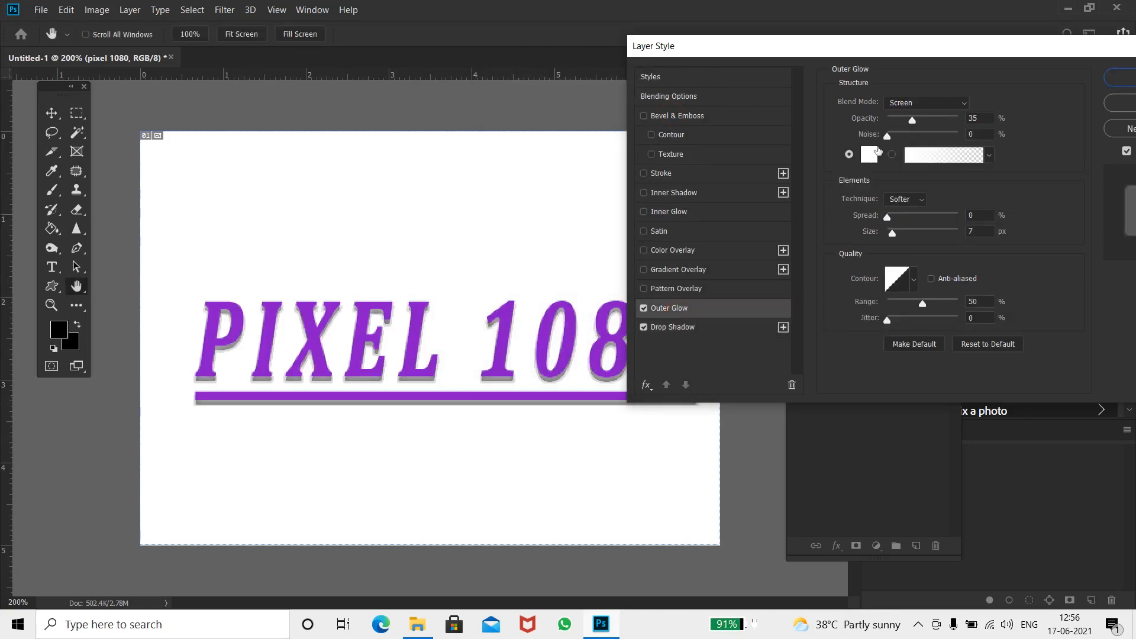
{"action": "left_click", "coordinate": [869, 156]}
{"action": "left_click", "coordinate": [698, 371]}
{"action": "left_click", "coordinate": [787, 197]}
{"action": "left_click", "coordinate": [762, 171]}
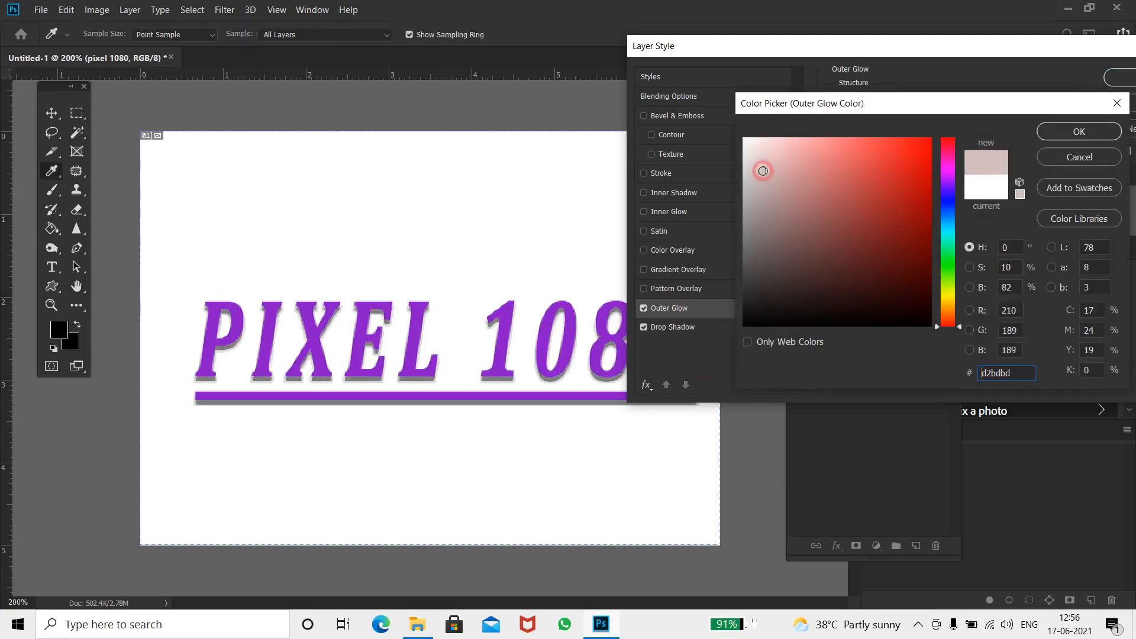
{"action": "left_click", "coordinate": [1117, 104]}
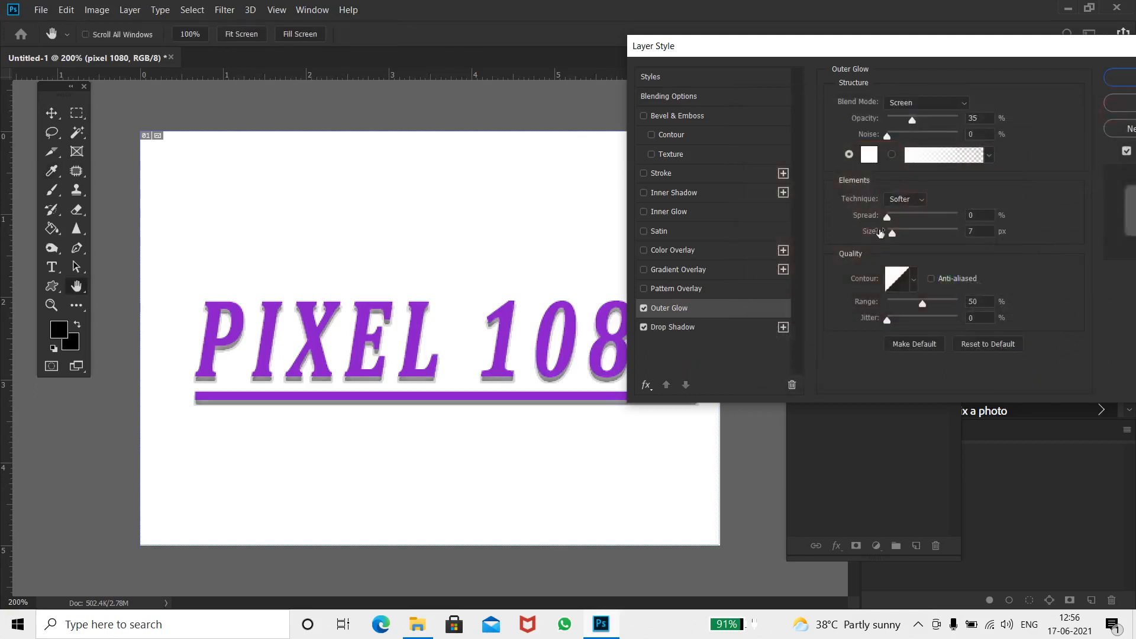
{"action": "left_click", "coordinate": [645, 308]}
Try a Pattern Overlay with the purple texture pattern and switch it off
{"action": "left_click", "coordinate": [644, 288]}
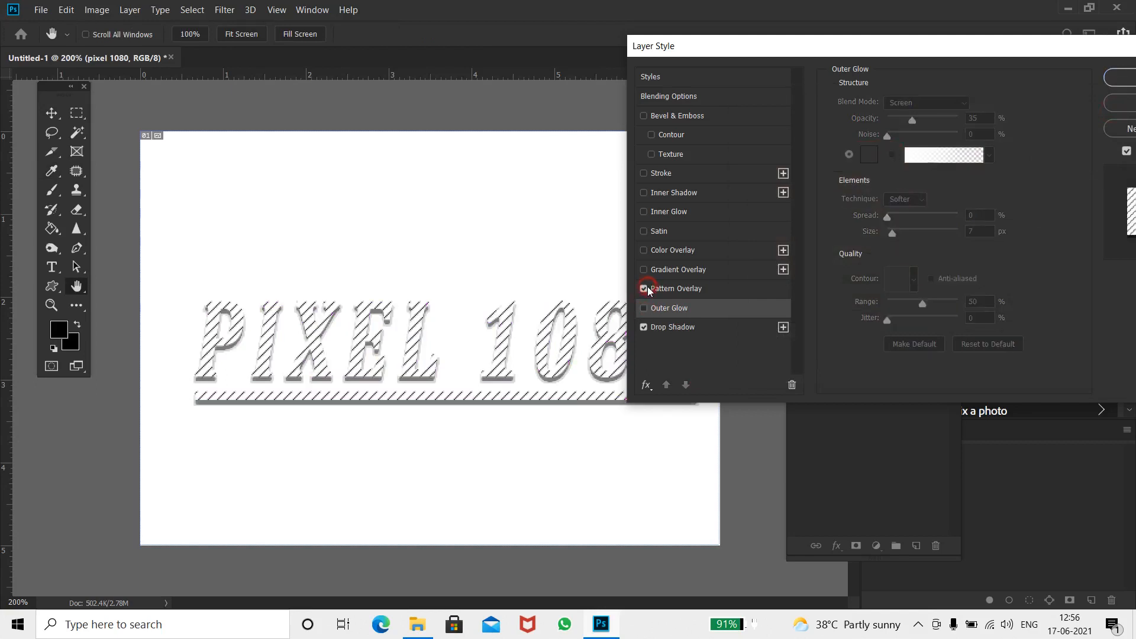
{"action": "left_click", "coordinate": [678, 288]}
{"action": "left_click", "coordinate": [918, 158]}
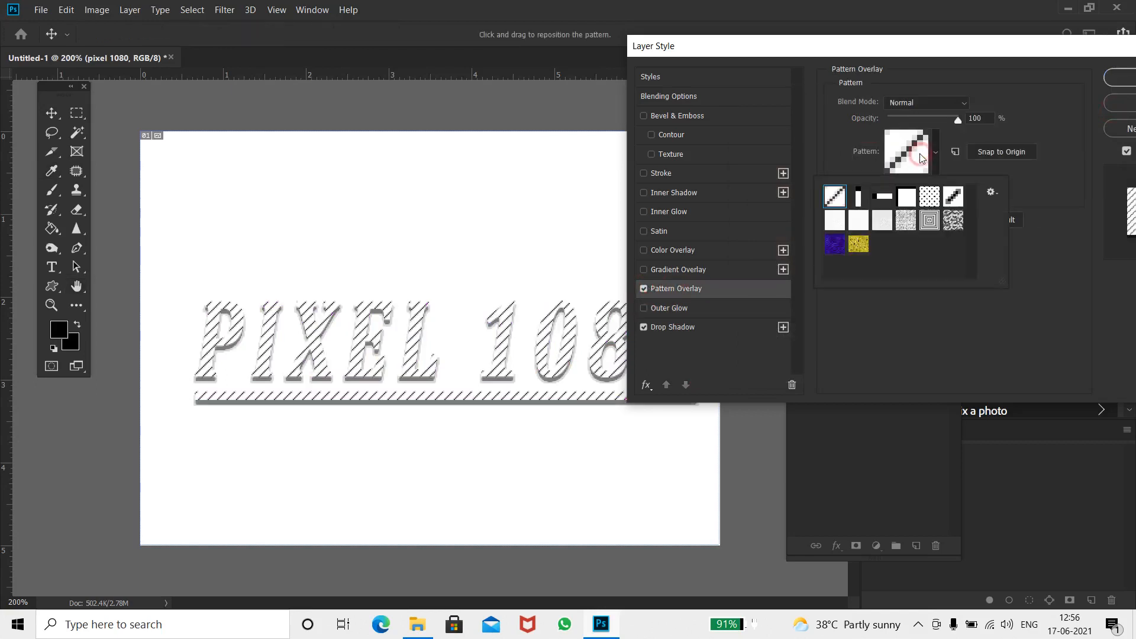
{"action": "left_click", "coordinate": [910, 222]}
{"action": "left_click", "coordinate": [859, 220]}
{"action": "left_click", "coordinate": [841, 238]}
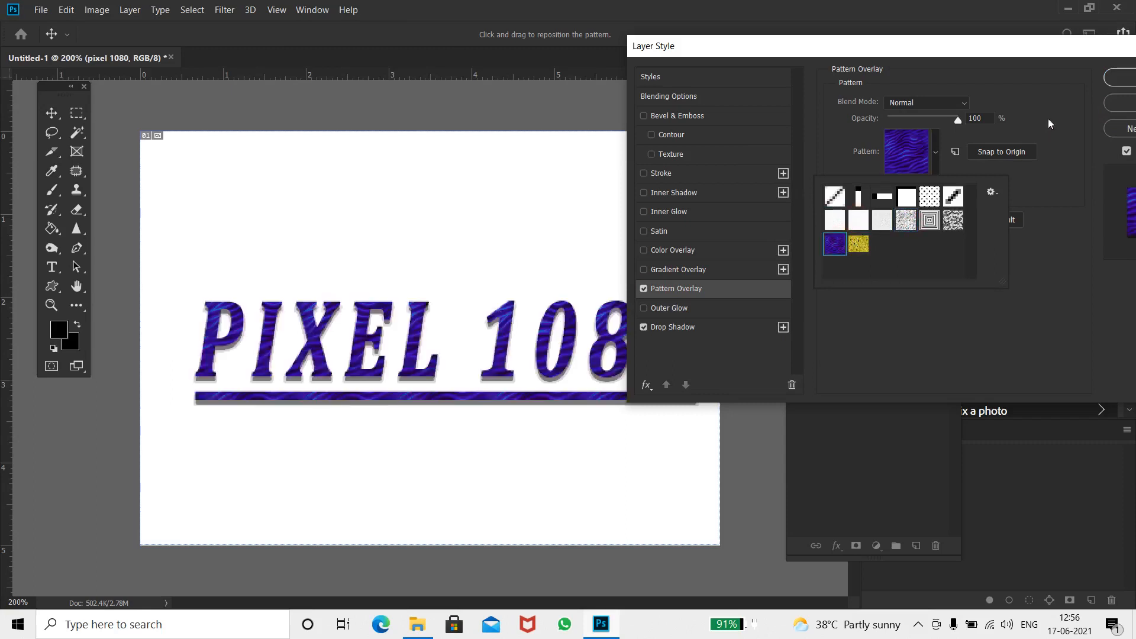
{"action": "left_click", "coordinate": [644, 288]}
{"action": "left_click", "coordinate": [644, 289]}
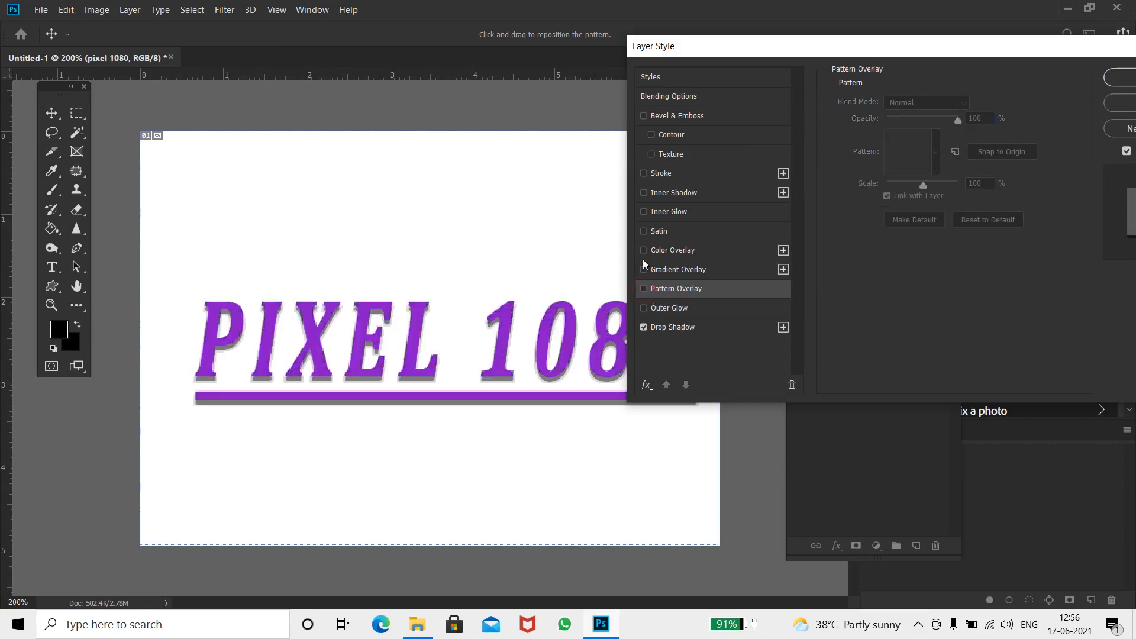
Try a Gradient Overlay with a -22° angle and 150% scale, then switch it off
{"action": "left_click", "coordinate": [644, 270]}
{"action": "left_click", "coordinate": [703, 276]}
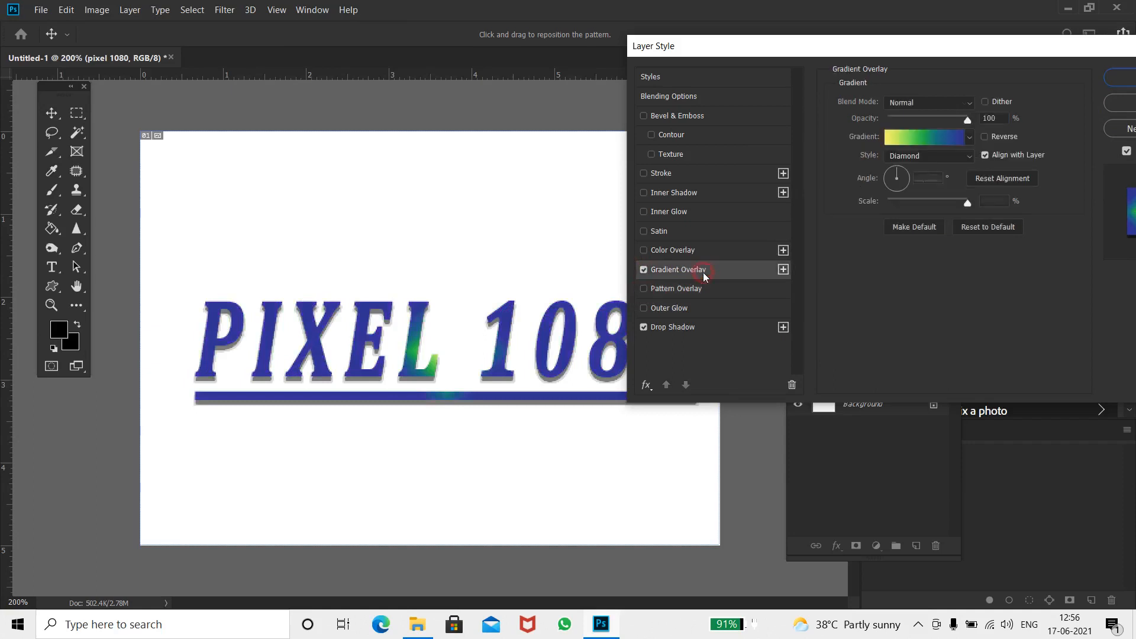
{"action": "left_click_drag", "start_coordinate": [899, 174], "coordinate": [918, 186]}
{"action": "left_click", "coordinate": [944, 134]}
{"action": "left_click", "coordinate": [808, 150]}
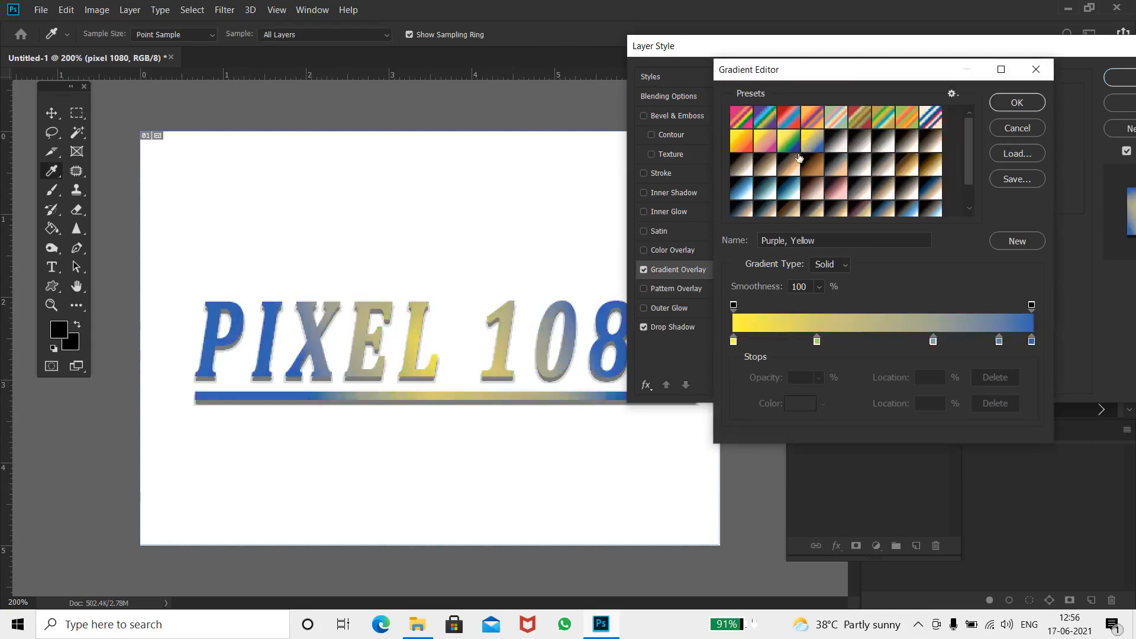
{"action": "left_click", "coordinate": [766, 168]}
{"action": "left_click", "coordinate": [776, 195]}
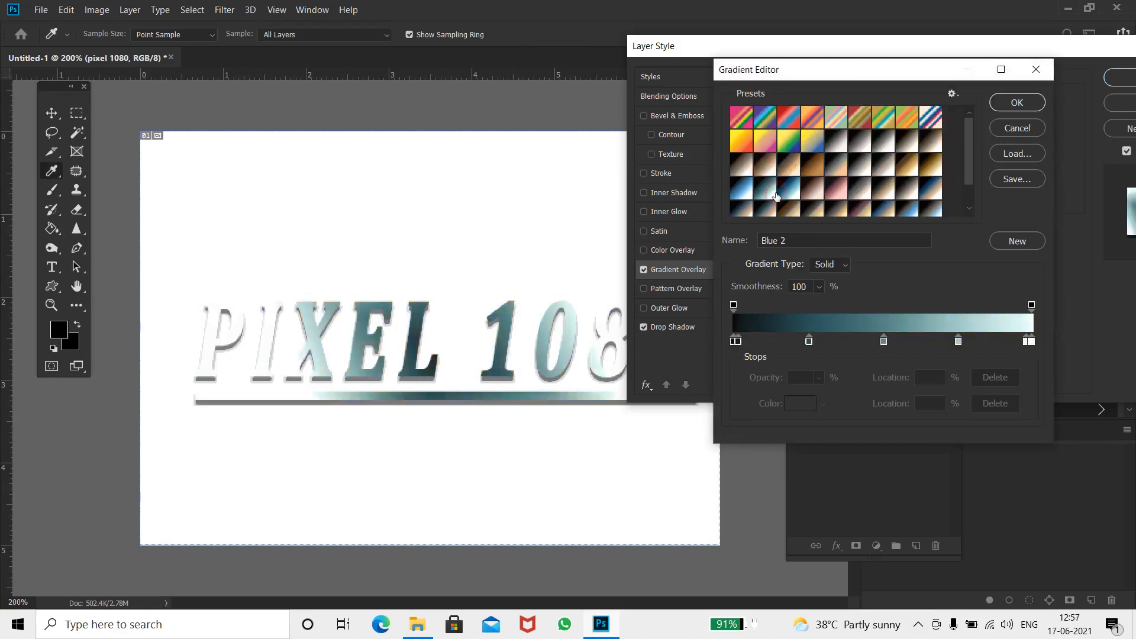
{"action": "scroll", "coordinate": [780, 199], "scroll_direction": "down", "scroll_amount": 1}
{"action": "left_click", "coordinate": [865, 214]}
{"action": "scroll", "coordinate": [862, 186], "scroll_direction": "up", "scroll_amount": 1}
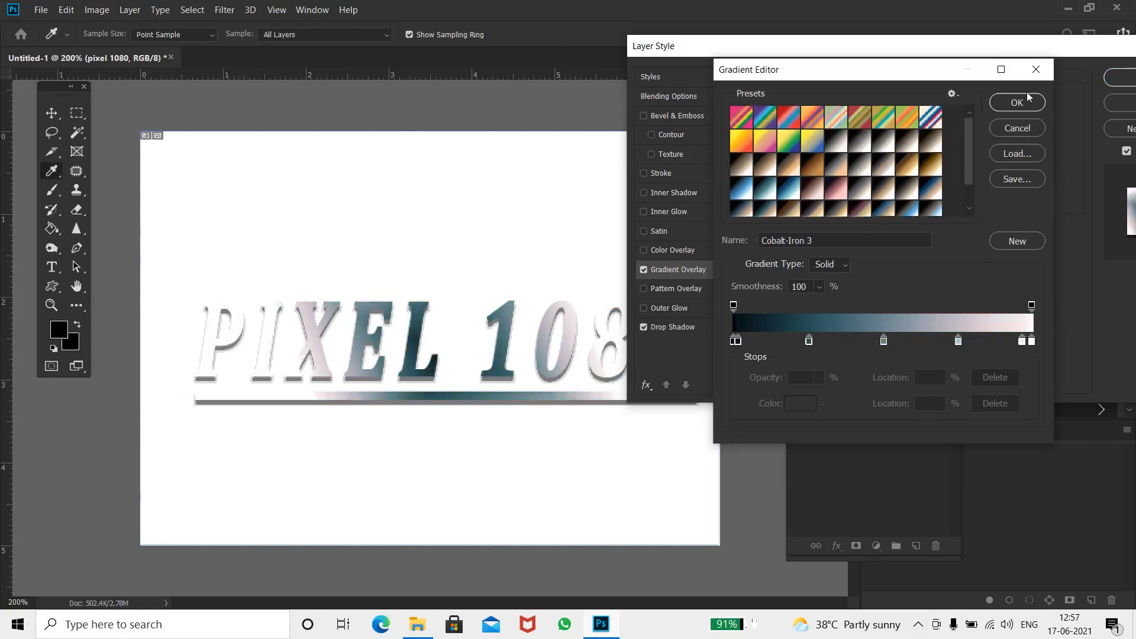
{"action": "left_click", "coordinate": [1041, 70]}
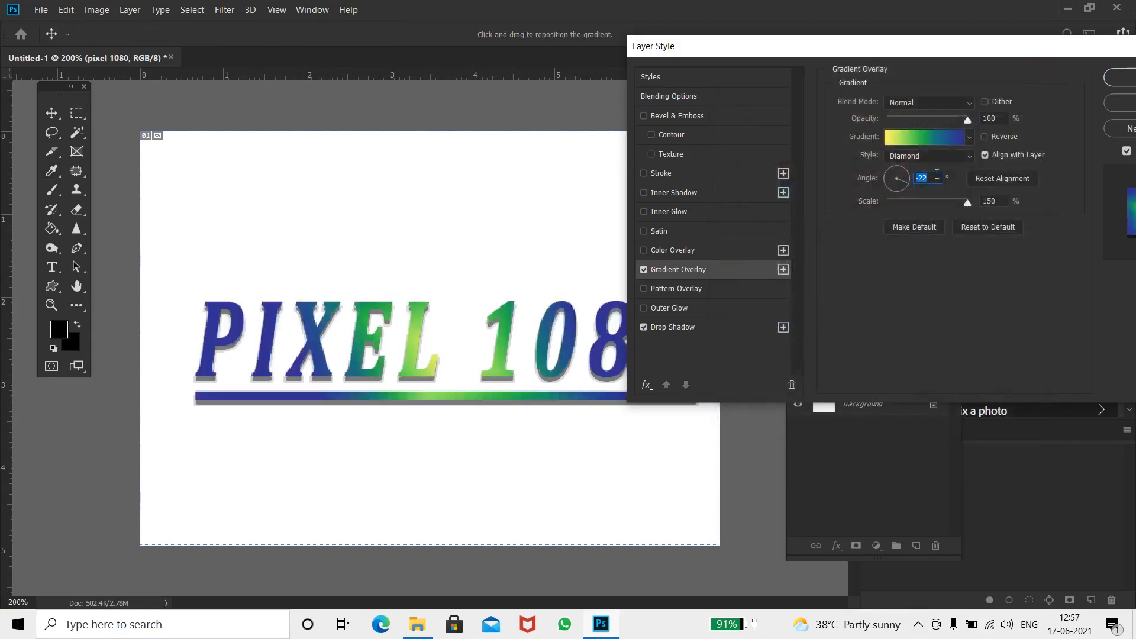
{"action": "left_click_drag", "start_coordinate": [922, 199], "coordinate": [1094, 227]}
{"action": "left_click", "coordinate": [647, 273]}
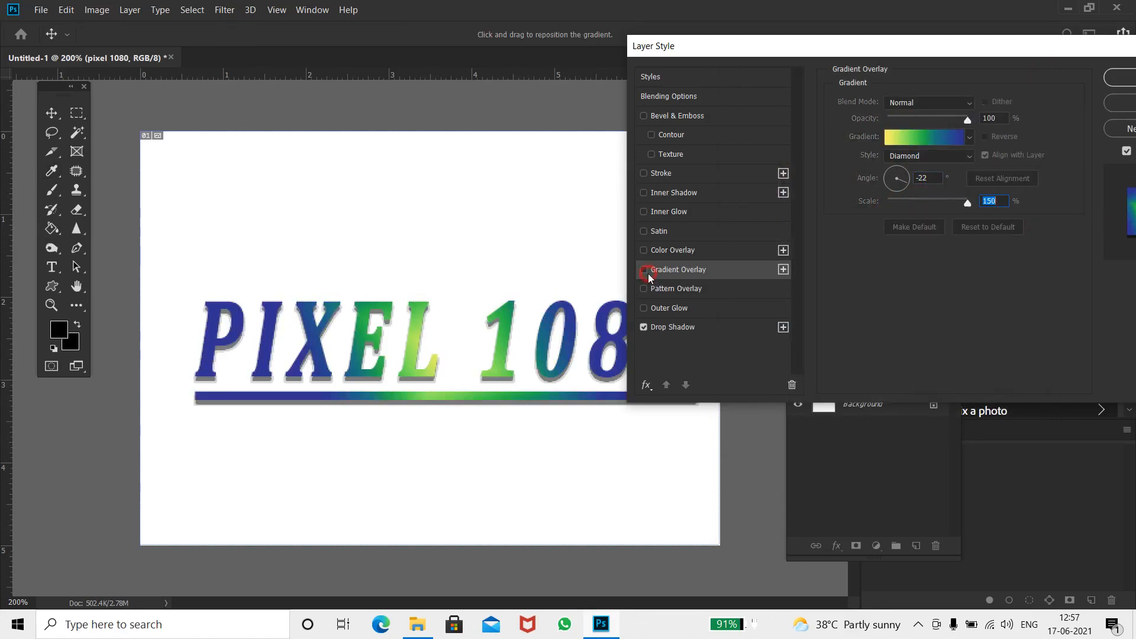
Try a Color Overlay on the text and preview a red fa1515 overlay colour before cancelling the picker
{"action": "left_click", "coordinate": [642, 252]}
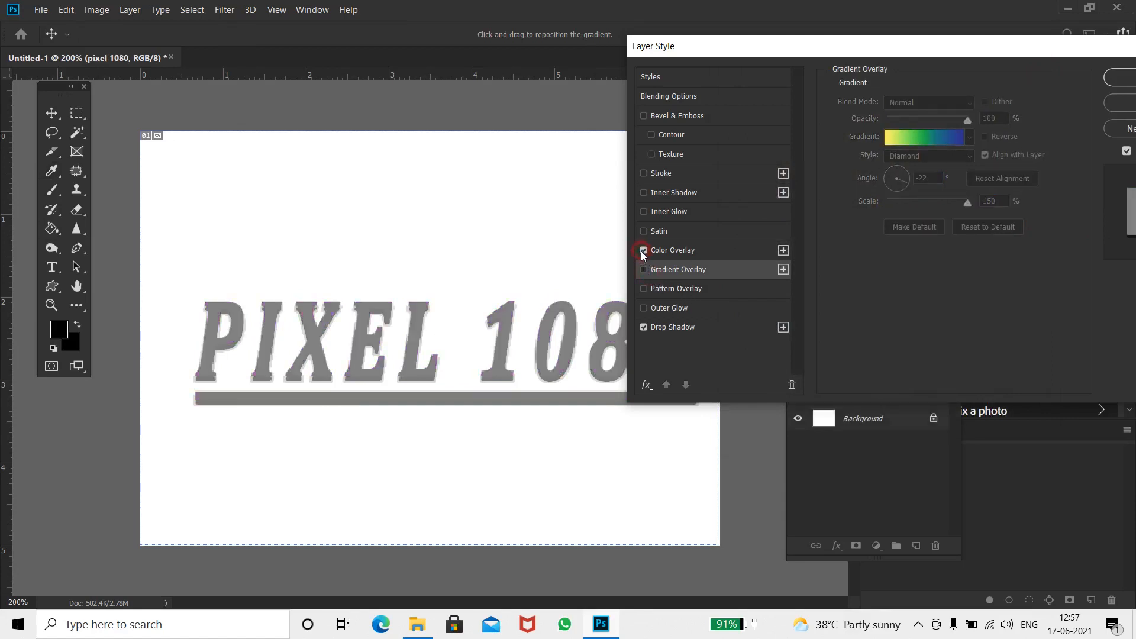
{"action": "left_click", "coordinate": [690, 251]}
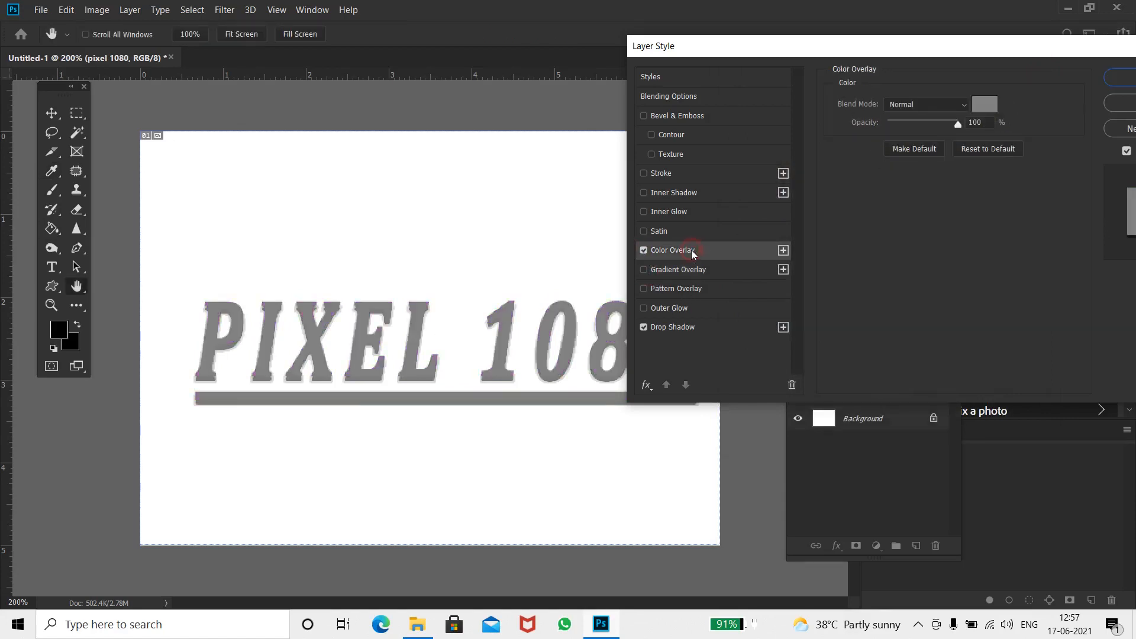
{"action": "left_click", "coordinate": [985, 105]}
{"action": "mouse_move", "coordinate": [893, 255]}
{"action": "left_mouse_down"}
{"action": "mouse_move", "coordinate": [904, 265]}
{"action": "mouse_move", "coordinate": [917, 142]}
{"action": "left_mouse_up"}
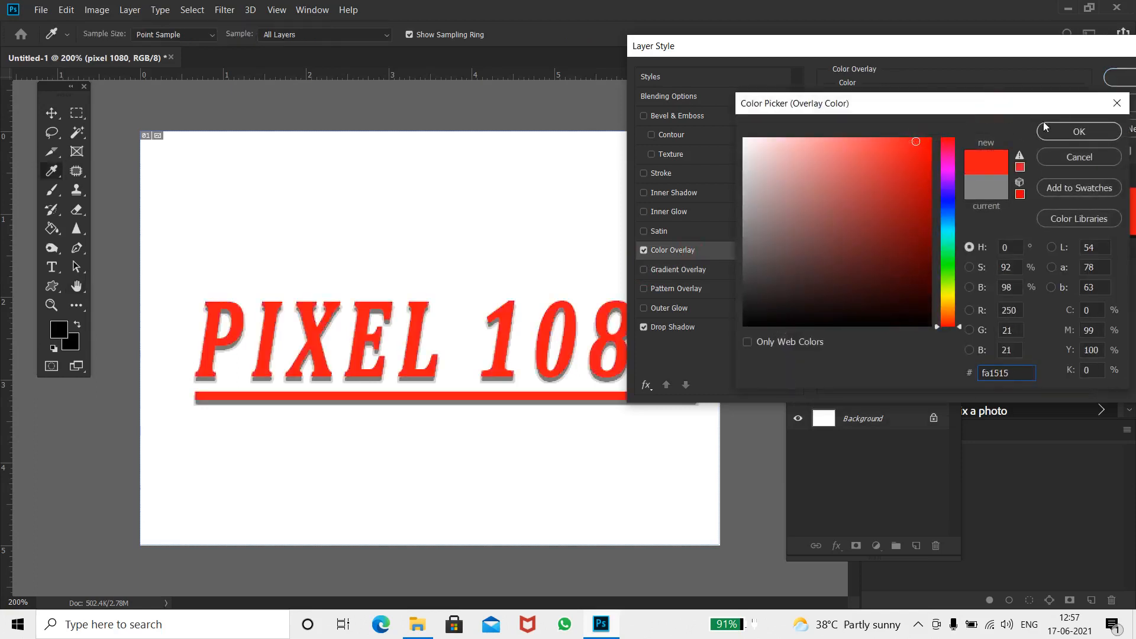
{"action": "left_click", "coordinate": [1097, 157]}
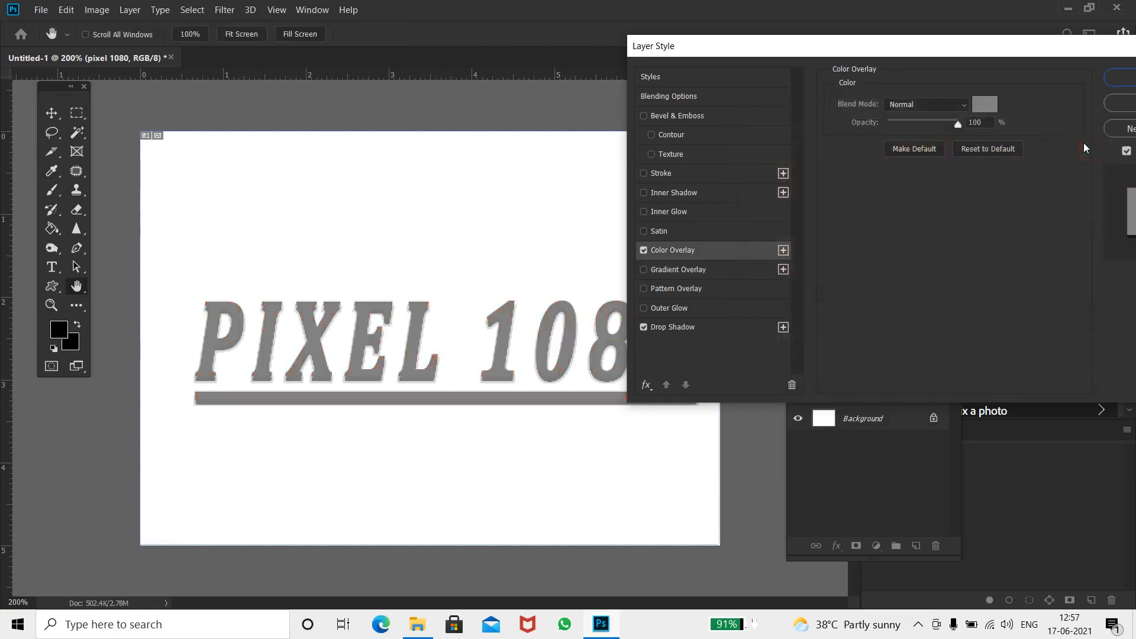
Try a Satin effect with about 121 px distance and 142 px size, switching off Color Overlay and Satin
{"action": "left_click", "coordinate": [666, 231]}
{"action": "left_click", "coordinate": [644, 251]}
{"action": "mouse_move", "coordinate": [922, 172]}
{"action": "left_mouse_down"}
{"action": "mouse_move", "coordinate": [885, 172]}
{"action": "mouse_move", "coordinate": [936, 172]}
{"action": "mouse_move", "coordinate": [931, 188]}
{"action": "left_mouse_up"}
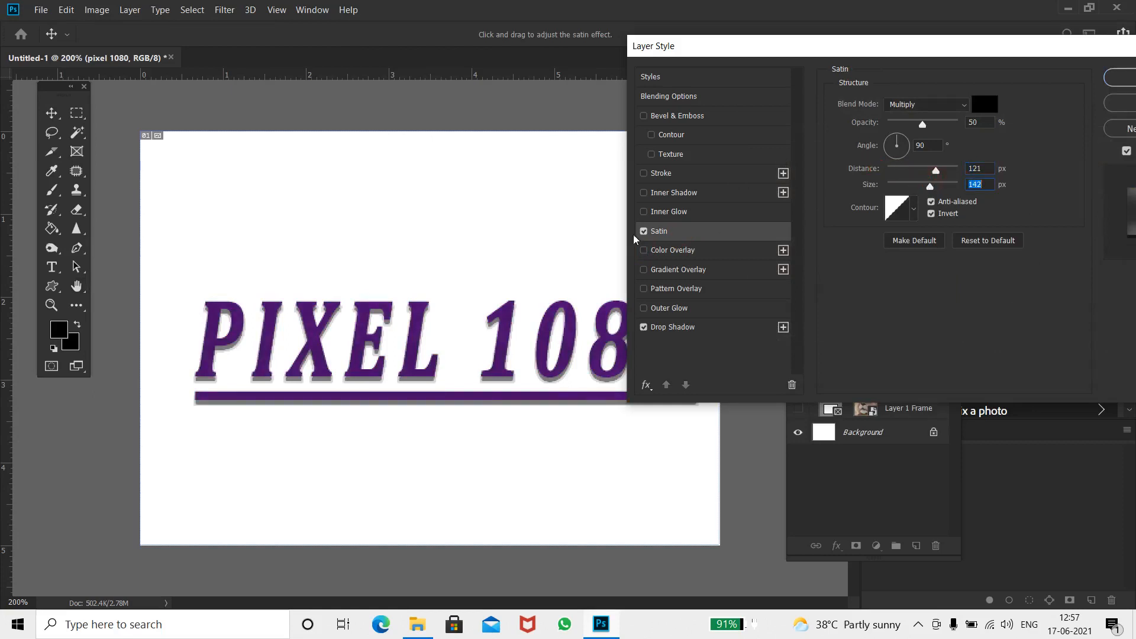
{"action": "left_click", "coordinate": [648, 233]}
Enable Inner Glow on the text and set its technique to Precise
{"action": "left_click", "coordinate": [647, 213]}
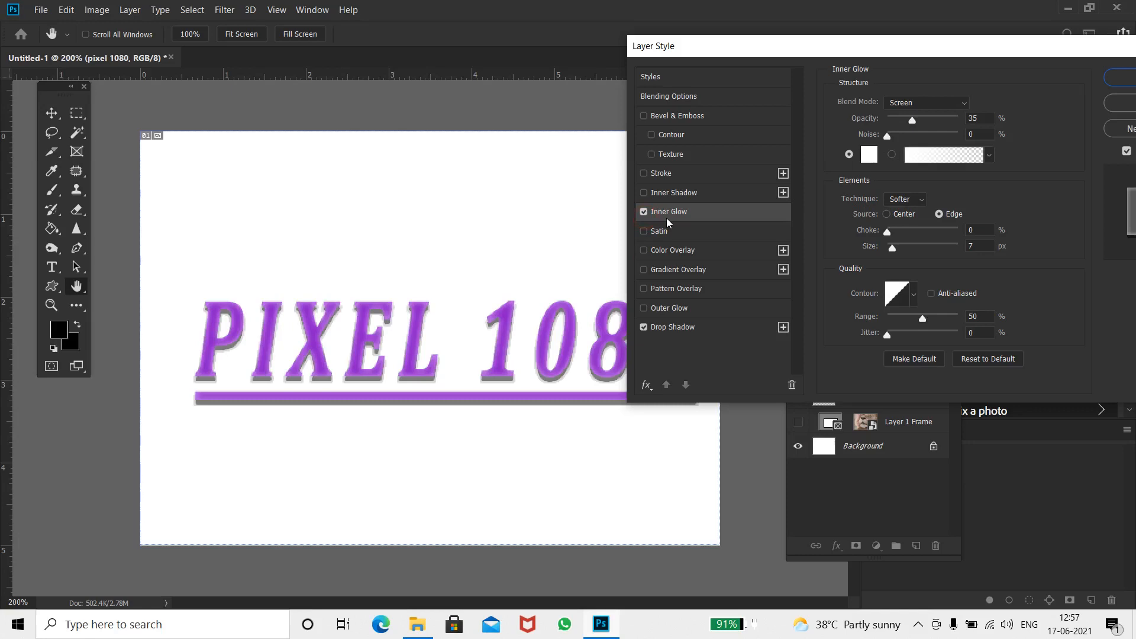
{"action": "left_click", "coordinate": [892, 155]}
{"action": "left_click", "coordinate": [850, 154]}
{"action": "left_click", "coordinate": [905, 199]}
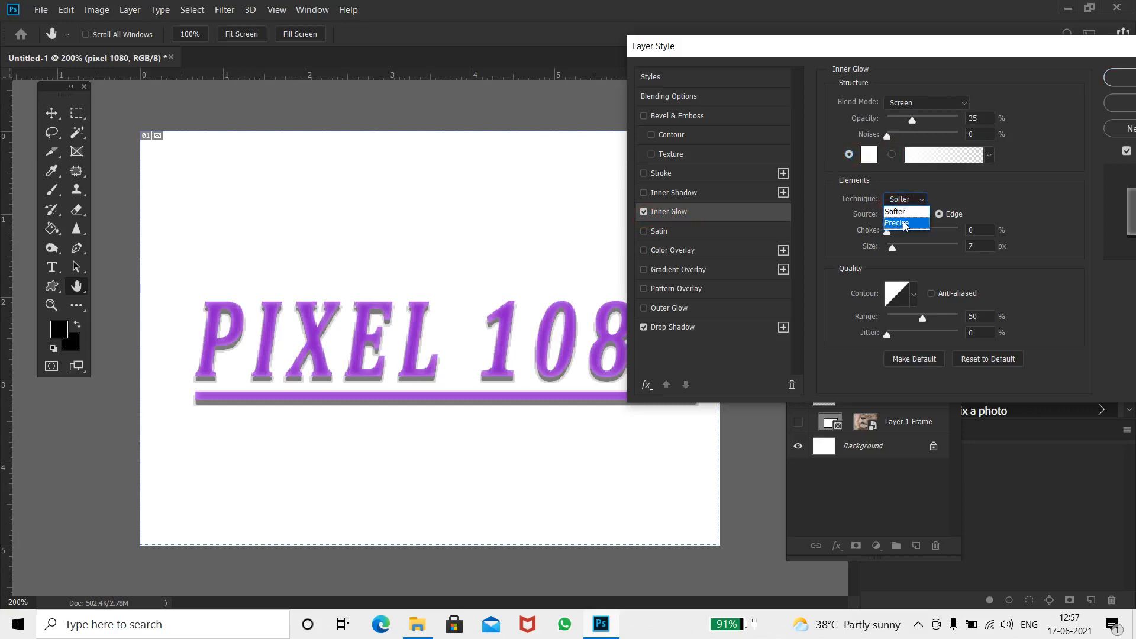
{"action": "left_click", "coordinate": [904, 223]}
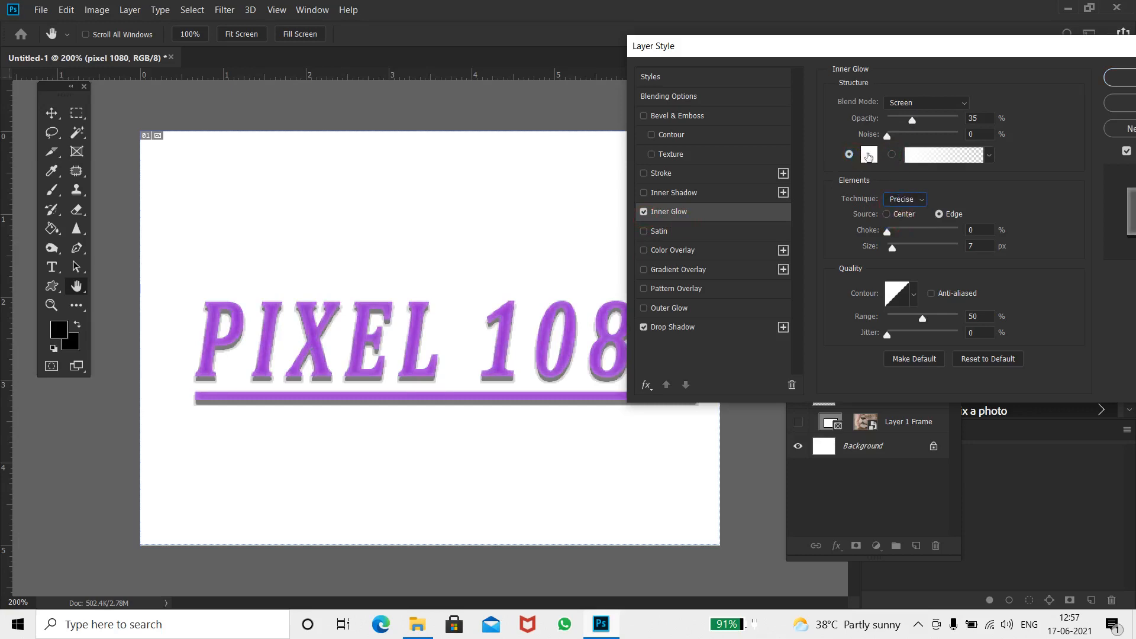
Set the inner glow colour to a pinkish red in the colour picker
{"action": "left_click", "coordinate": [869, 154]}
{"action": "mouse_move", "coordinate": [861, 233]}
{"action": "left_mouse_down"}
{"action": "mouse_move", "coordinate": [777, 325]}
{"action": "mouse_move", "coordinate": [751, 279]}
{"action": "left_mouse_up"}
{"action": "mouse_move", "coordinate": [923, 187]}
{"action": "left_mouse_down"}
{"action": "mouse_move", "coordinate": [924, 157]}
{"action": "mouse_move", "coordinate": [948, 177]}
{"action": "mouse_move", "coordinate": [947, 144]}
{"action": "left_mouse_up"}
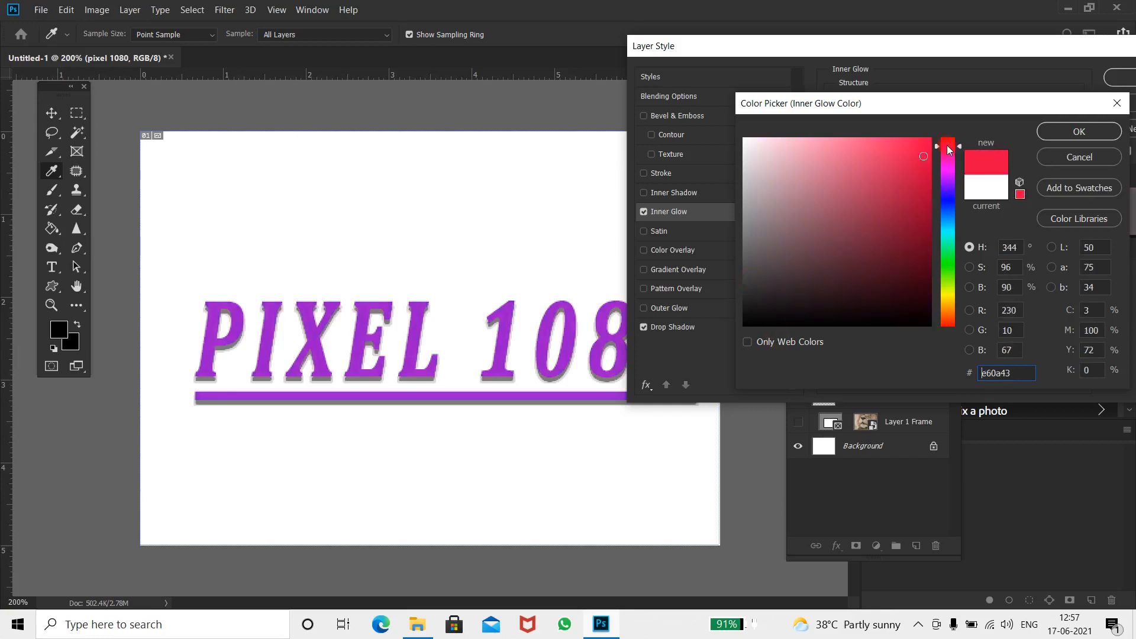
{"action": "left_click", "coordinate": [864, 160]}
{"action": "left_click", "coordinate": [1080, 132]}
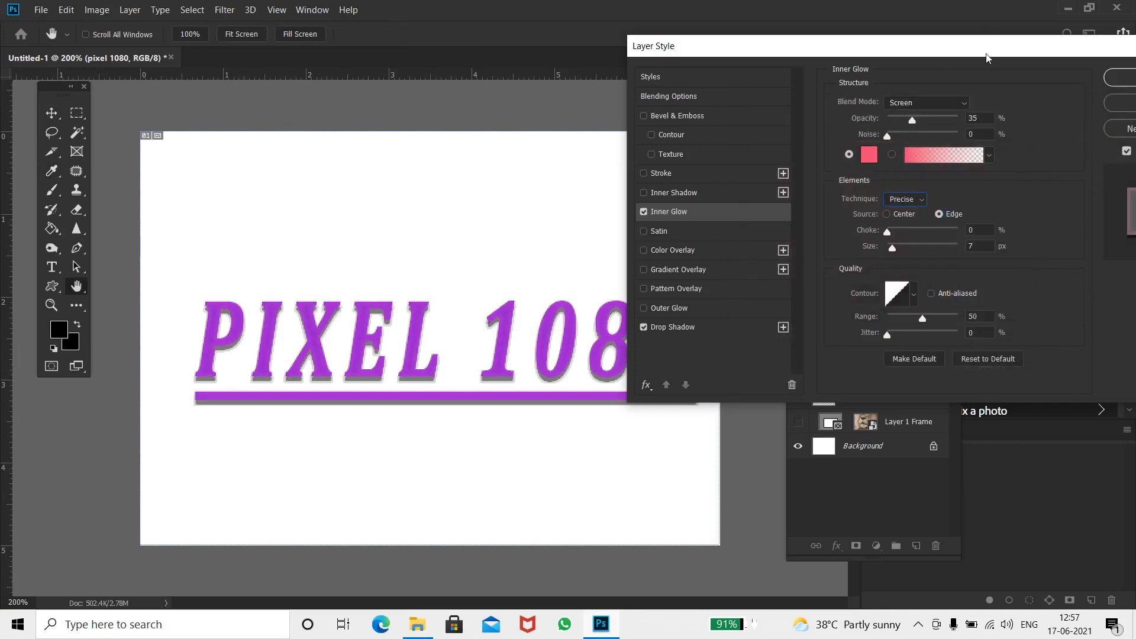
Try a Bevel & Emboss with Chisel Hard technique and 261% depth, then switch it off
{"action": "left_click_drag", "start_coordinate": [1004, 48], "coordinate": [922, 31]}
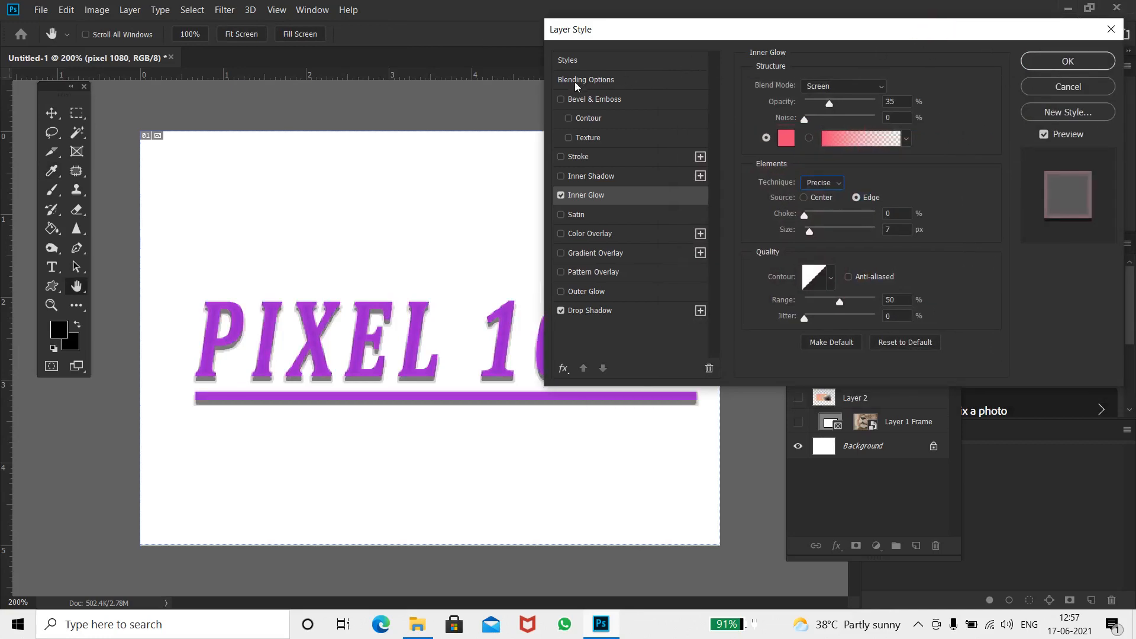
{"action": "left_click", "coordinate": [576, 99]}
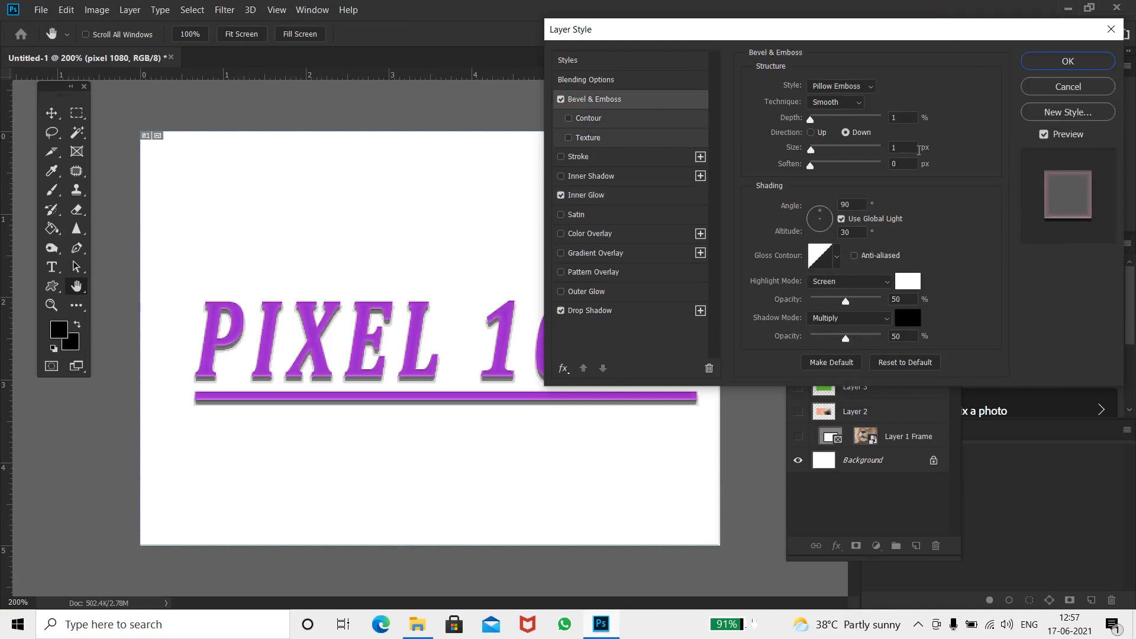
{"action": "mouse_move", "coordinate": [810, 119]}
{"action": "left_mouse_down"}
{"action": "mouse_move", "coordinate": [838, 123]}
{"action": "mouse_move", "coordinate": [817, 122]}
{"action": "mouse_move", "coordinate": [829, 132]}
{"action": "mouse_move", "coordinate": [818, 134]}
{"action": "left_mouse_up"}
{"action": "left_click", "coordinate": [834, 102]}
{"action": "left_click", "coordinate": [833, 126]}
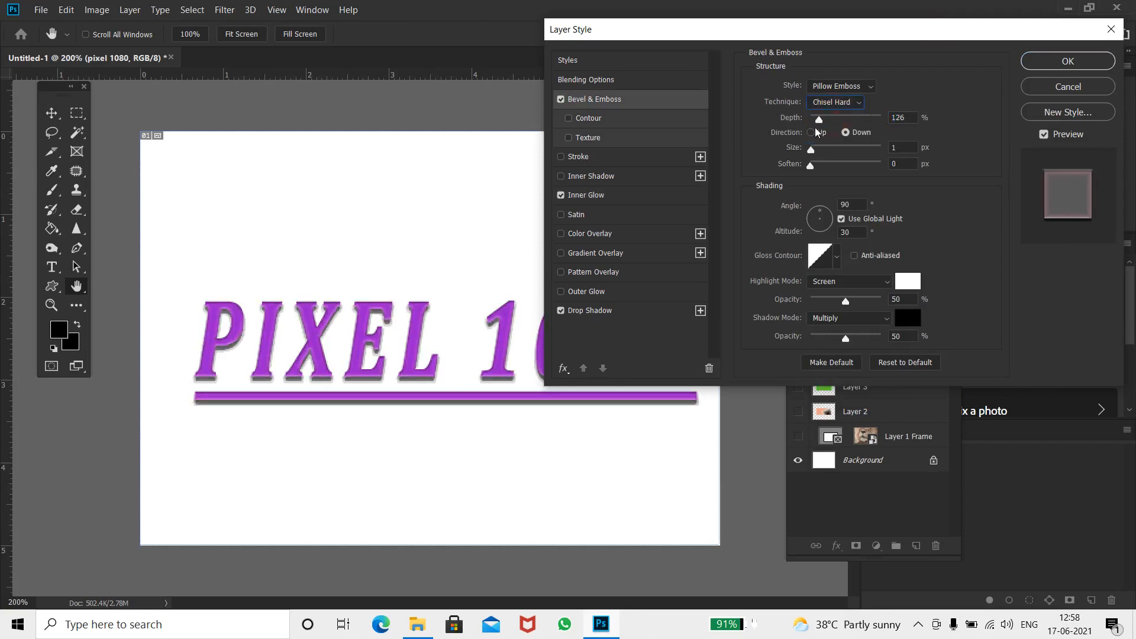
{"action": "left_click_drag", "start_coordinate": [819, 119], "coordinate": [810, 151]}
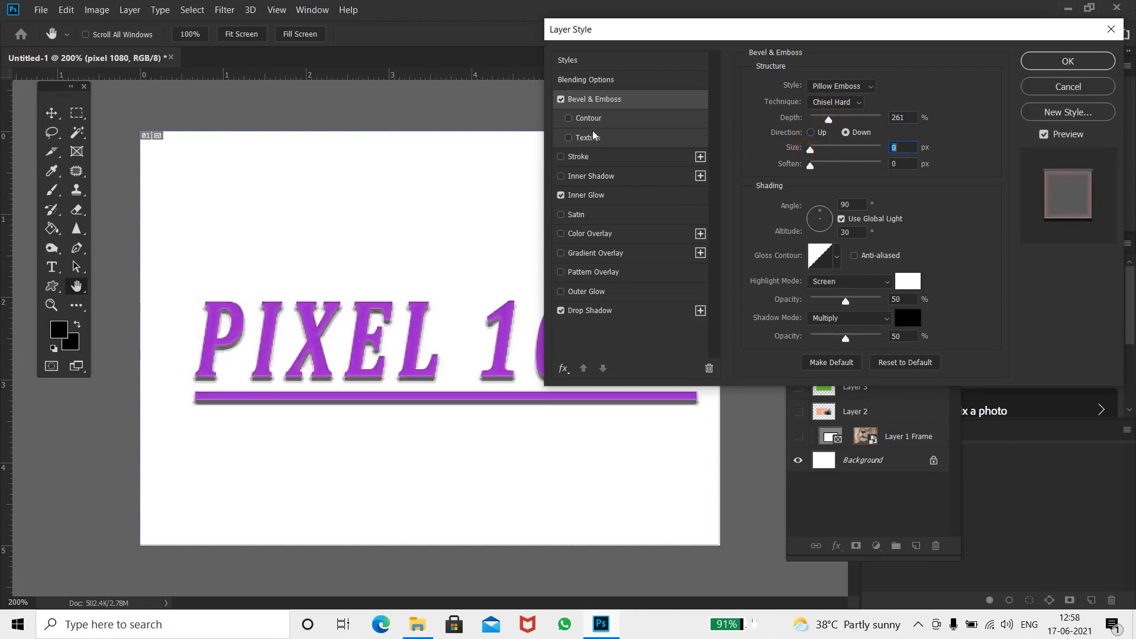
{"action": "left_click", "coordinate": [561, 99]}
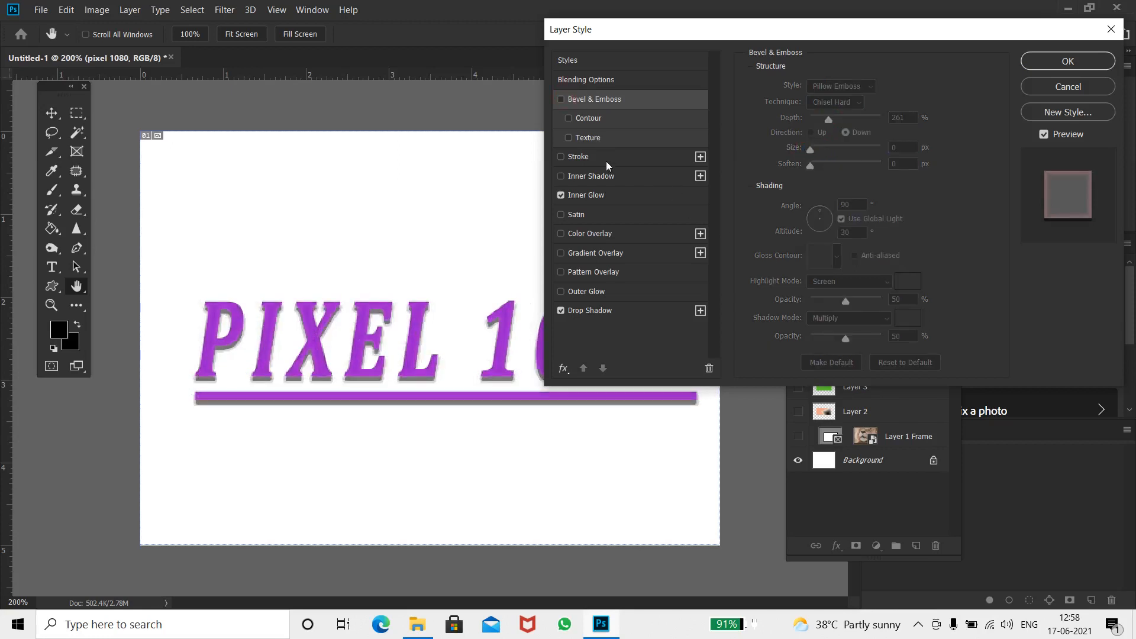
Add a Stroke to the text and set its position to Center after trying Outside and Inside
{"action": "left_click", "coordinate": [607, 161]}
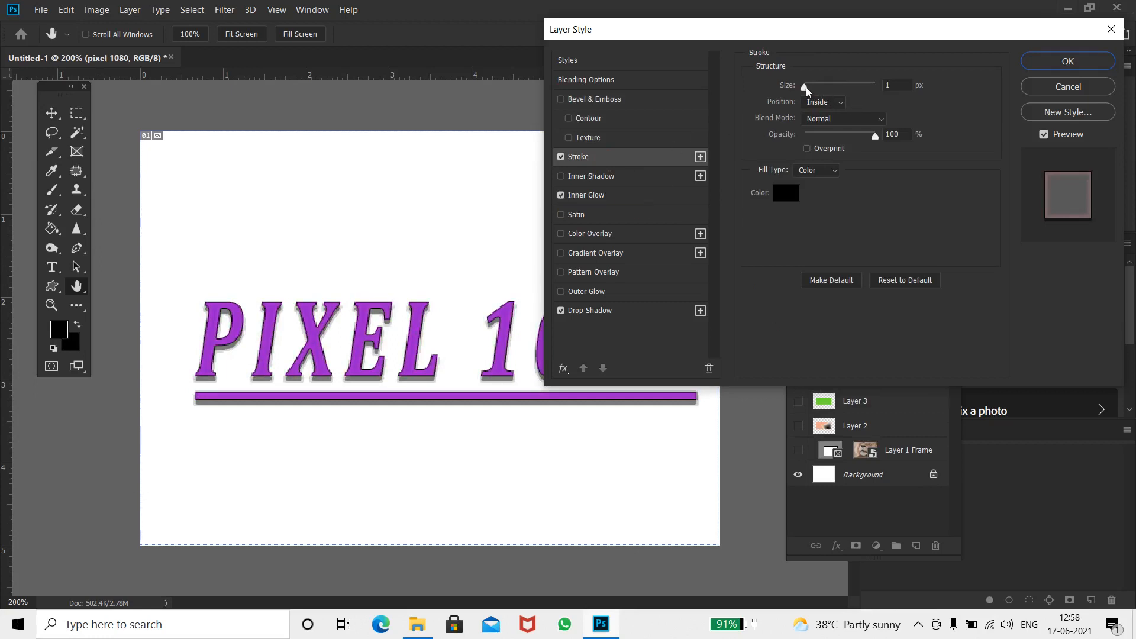
{"action": "mouse_move", "coordinate": [807, 89]}
{"action": "left_mouse_down"}
{"action": "mouse_move", "coordinate": [820, 85]}
{"action": "mouse_move", "coordinate": [806, 85]}
{"action": "left_mouse_up"}
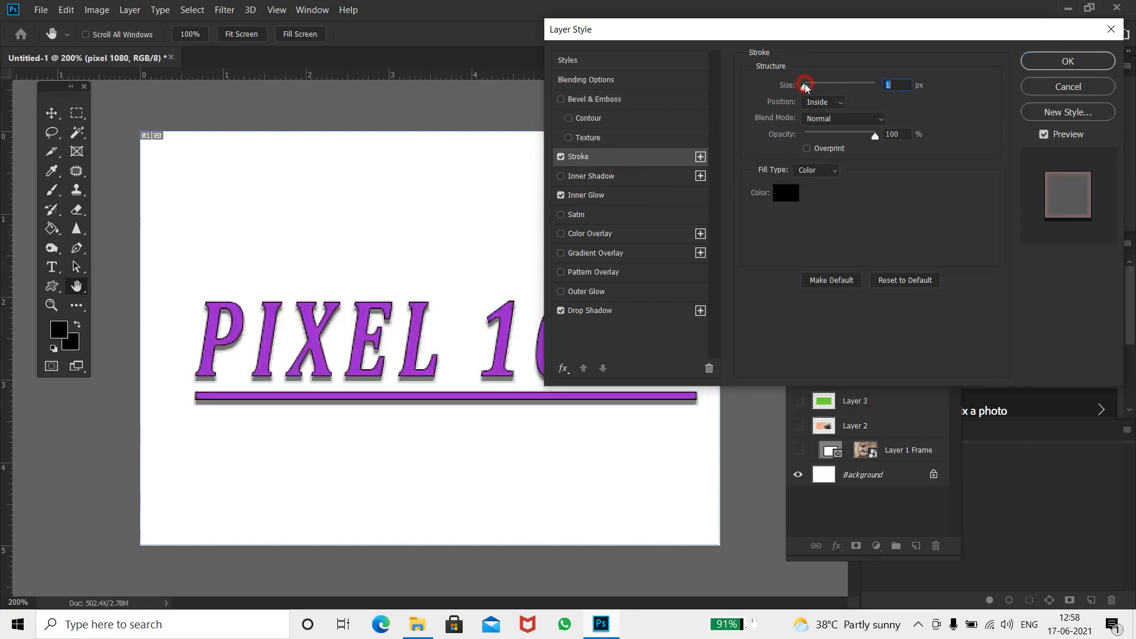
{"action": "left_click", "coordinate": [832, 102]}
{"action": "left_click", "coordinate": [832, 116]}
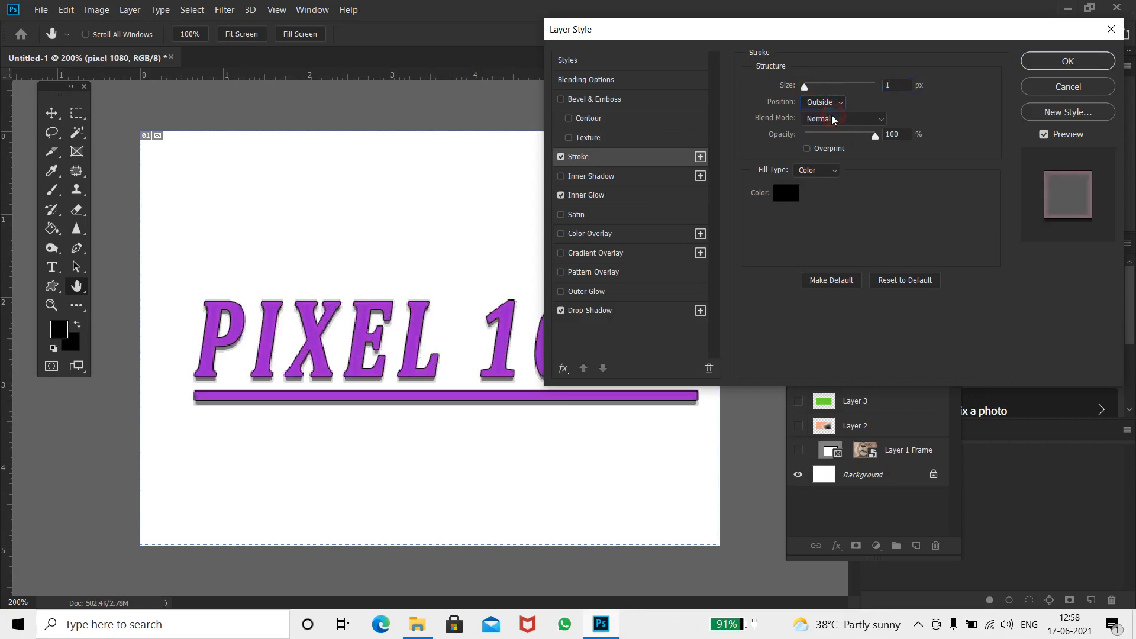
{"action": "left_click", "coordinate": [827, 103]}
{"action": "left_click", "coordinate": [820, 124]}
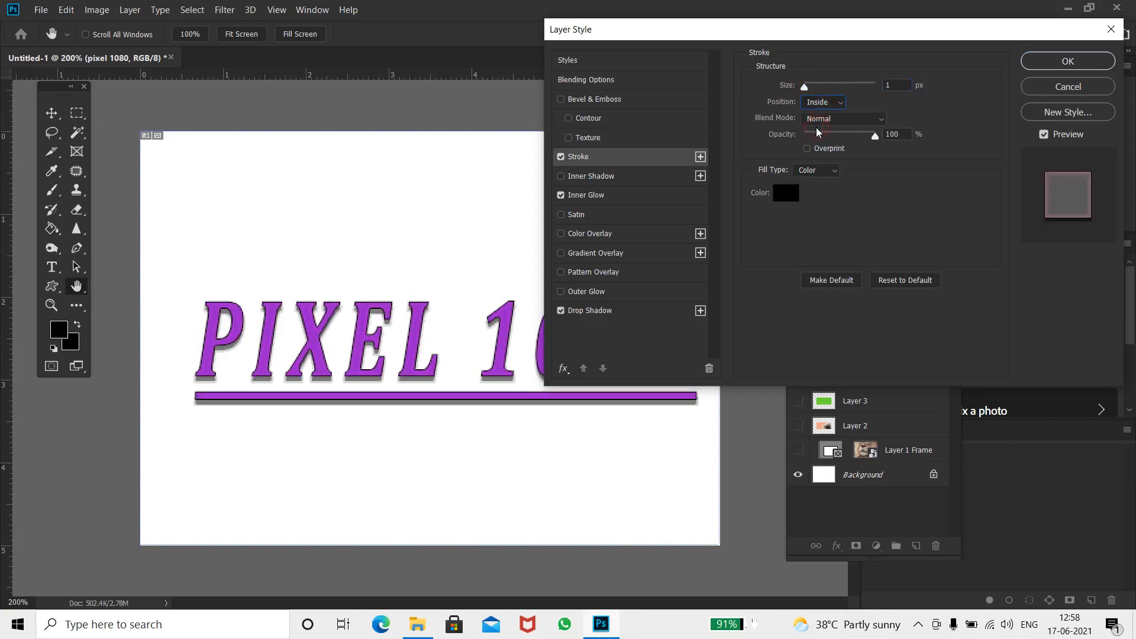
{"action": "left_click", "coordinate": [827, 105]}
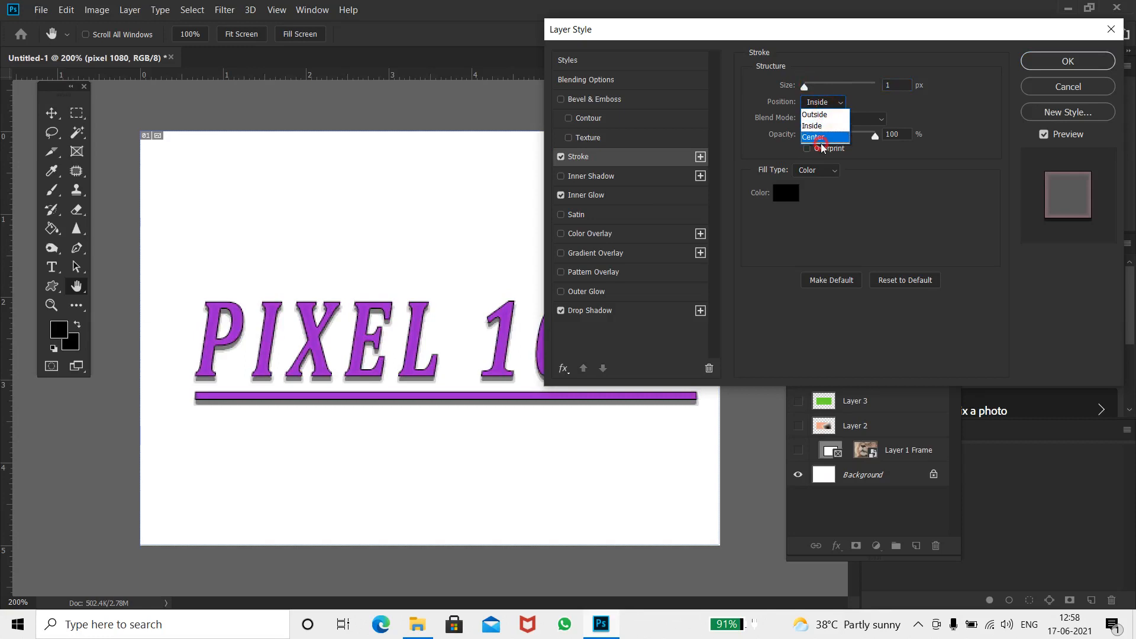
{"action": "left_click", "coordinate": [827, 136]}
Set the stroke size to 3 px and apply the layer style
{"action": "mouse_move", "coordinate": [876, 136]}
{"action": "left_mouse_down"}
{"action": "mouse_move", "coordinate": [837, 135]}
{"action": "mouse_move", "coordinate": [875, 135]}
{"action": "left_mouse_up"}
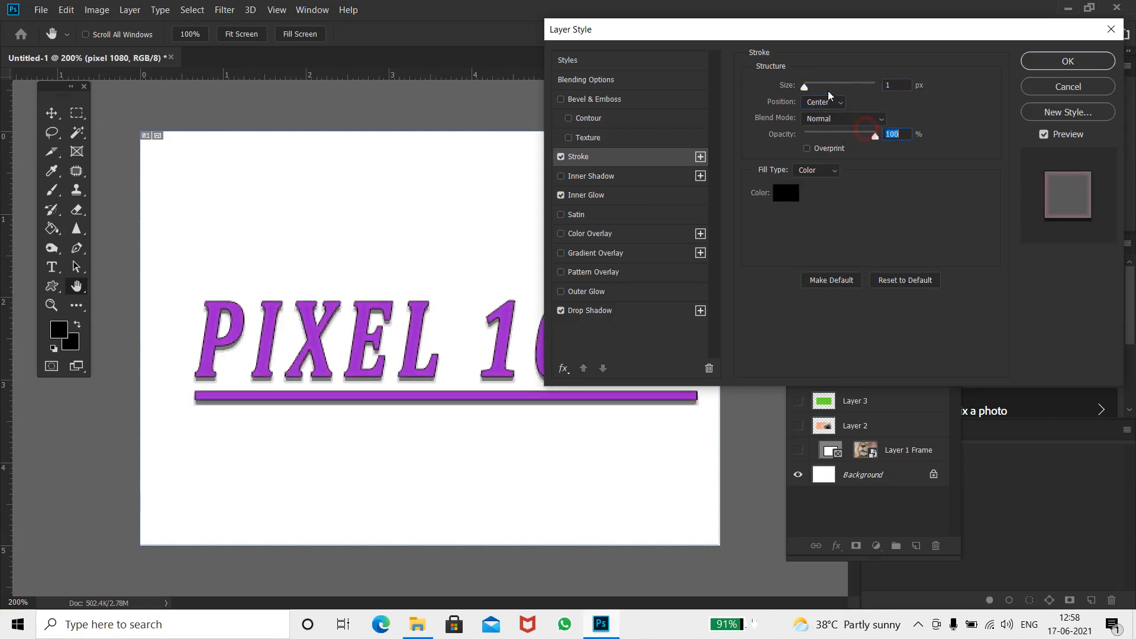
{"action": "left_click_drag", "start_coordinate": [804, 87], "coordinate": [807, 87]}
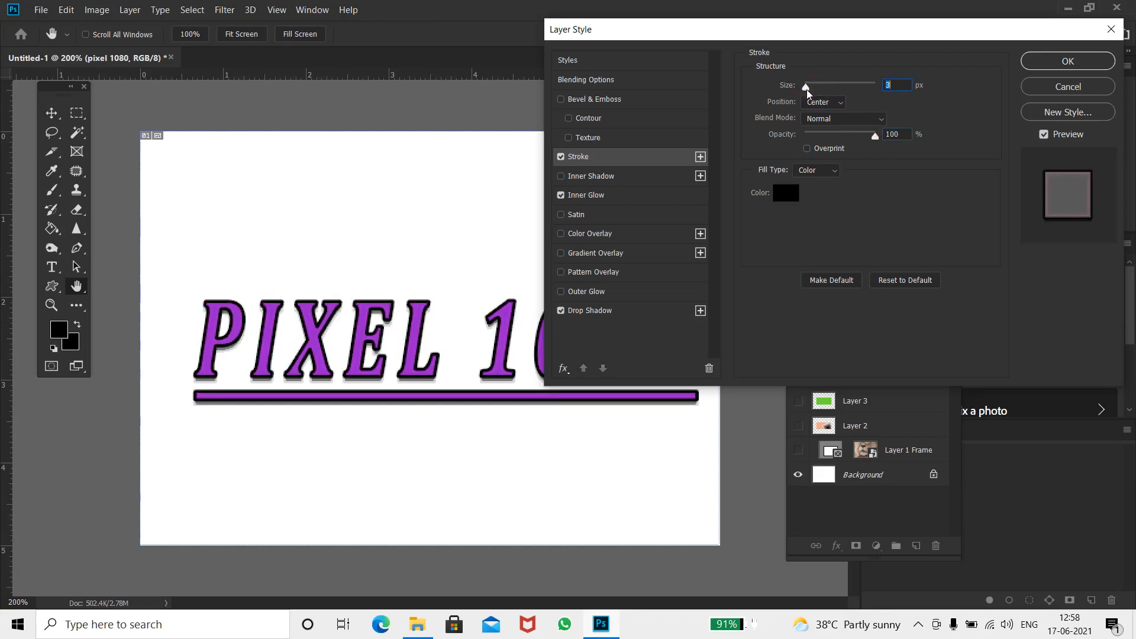
{"action": "left_click", "coordinate": [1102, 61]}
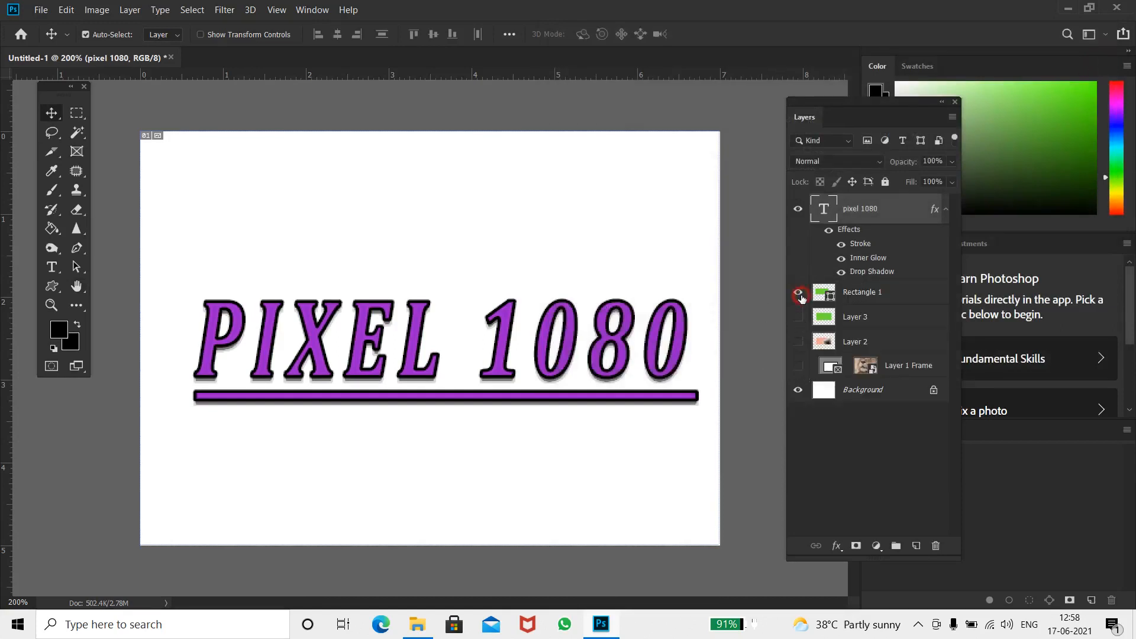
Show Layer 3 and hide the pixel 1080 text layer
{"action": "left_click", "coordinate": [798, 293]}
{"action": "left_click", "coordinate": [799, 293]}
{"action": "left_click", "coordinate": [798, 317]}
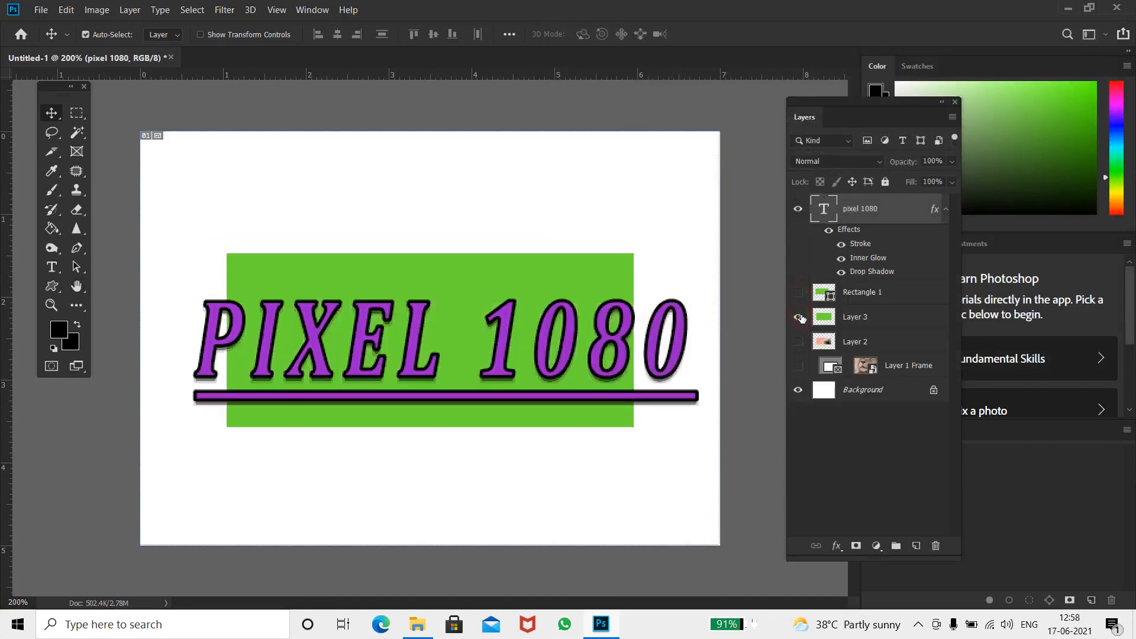
{"action": "left_click", "coordinate": [798, 208]}
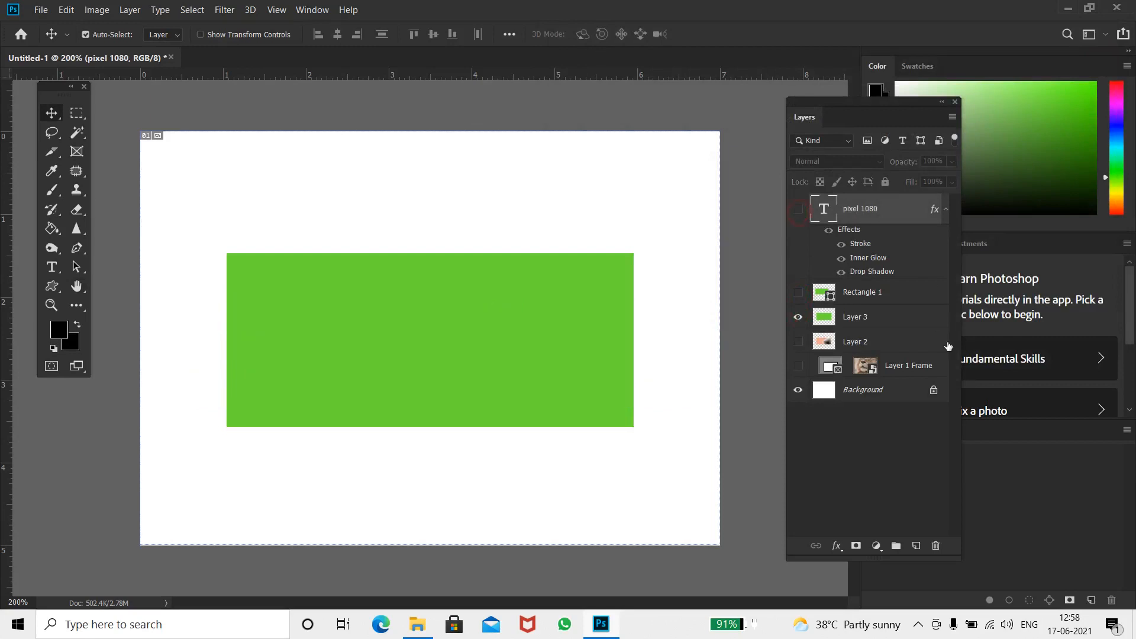
Open Layer 3's layer style and apply a Drop Shadow to it
{"action": "left_click", "coordinate": [913, 318]}
{"action": "key", "text": "h"}
{"action": "double_click", "coordinate": [913, 318]}
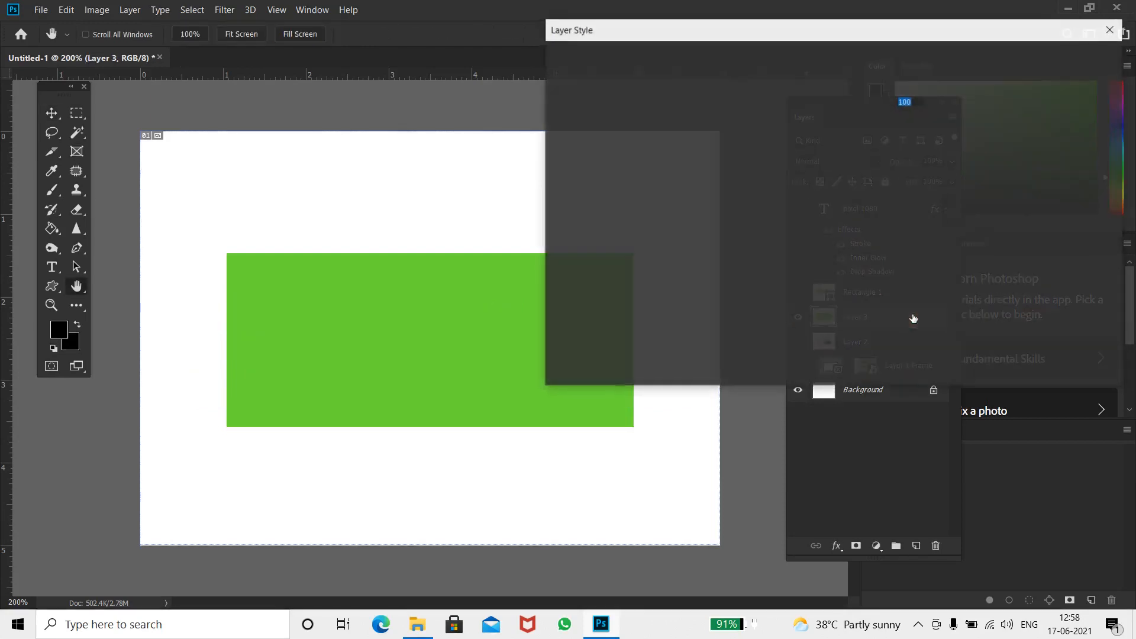
{"action": "left_click", "coordinate": [588, 310]}
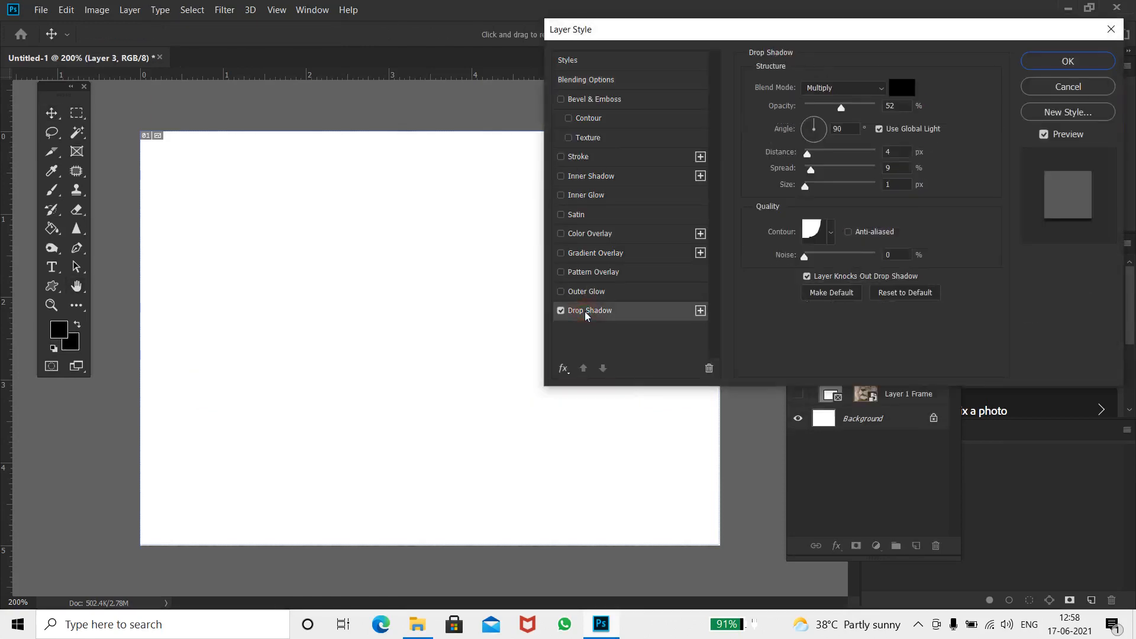
{"action": "left_click", "coordinate": [1075, 57]}
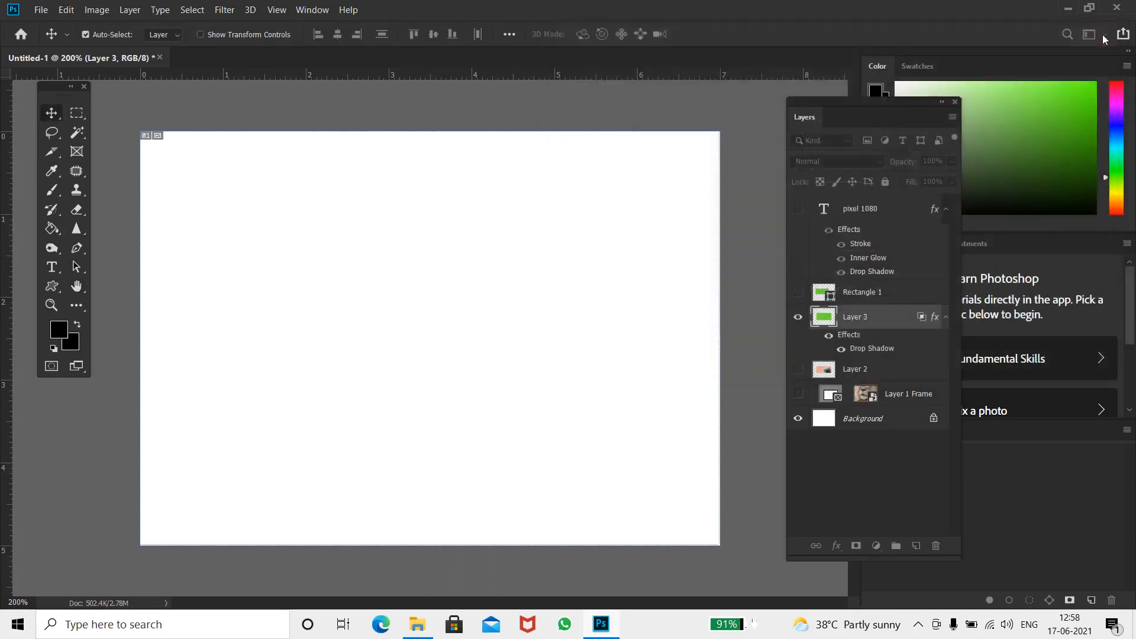
Hide Layer 3 and show the pixel 1080 text layer again
{"action": "left_click", "coordinate": [797, 317]}
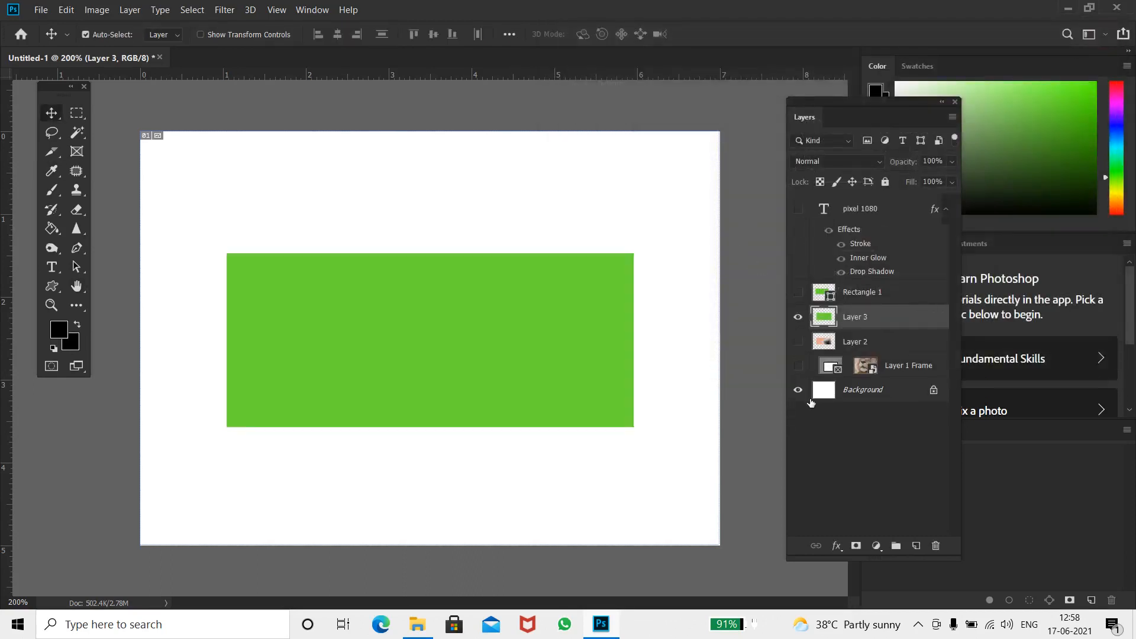
{"action": "left_click", "coordinate": [798, 317]}
{"action": "left_click", "coordinate": [798, 211]}
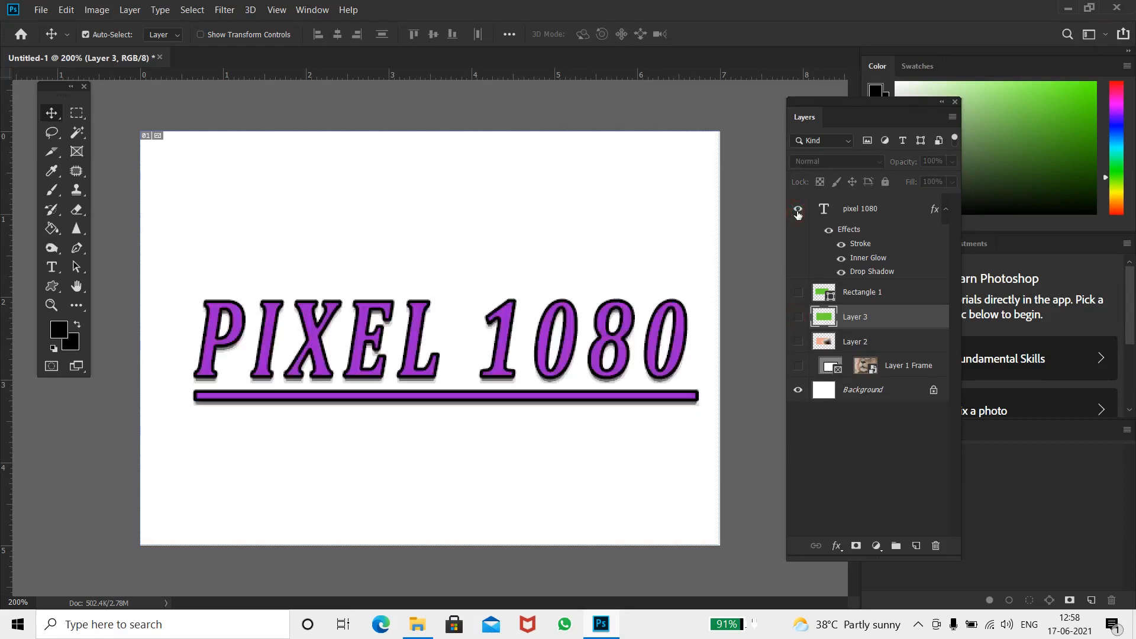